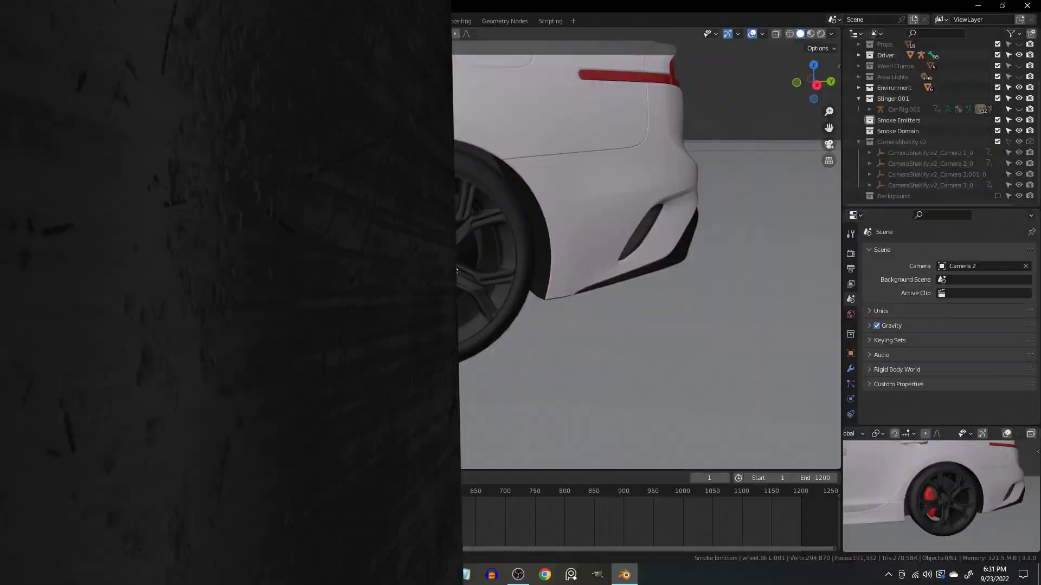
- Add a cylinder mesh to the scene
key(shift+a)
mouse_move(453, 264)
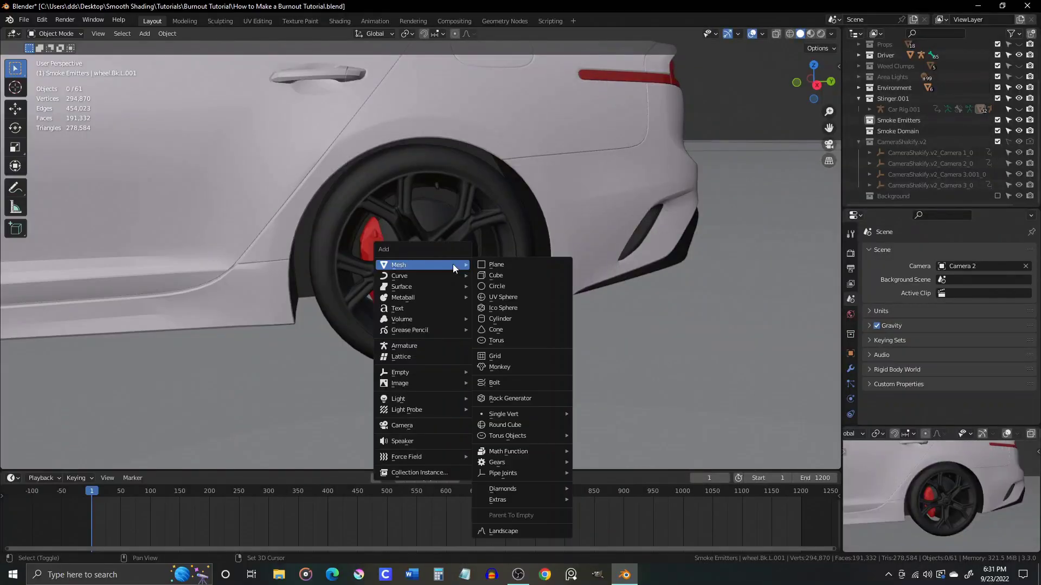
click(526, 318)
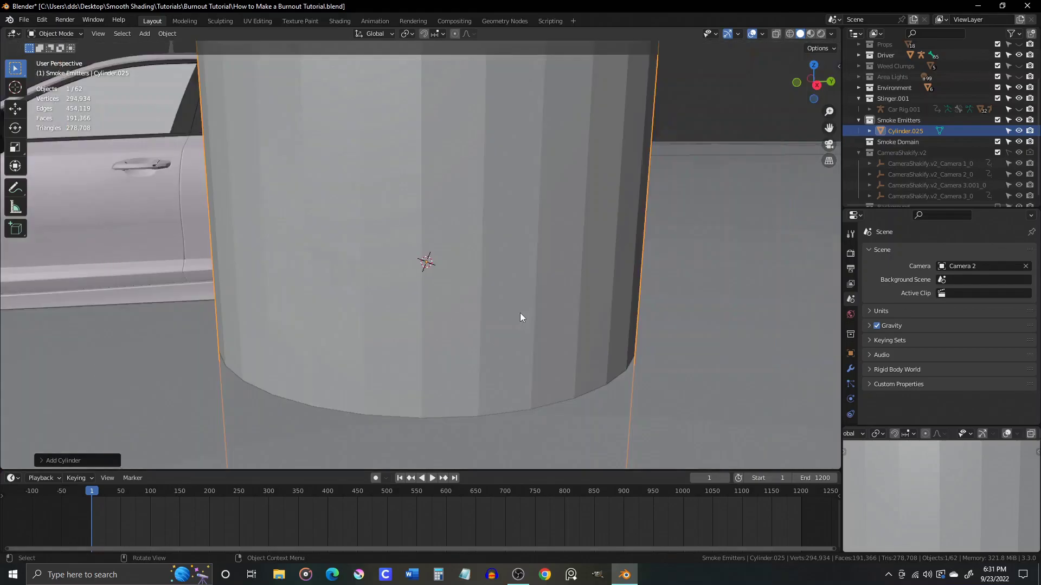
scroll(515, 315, down, 4)
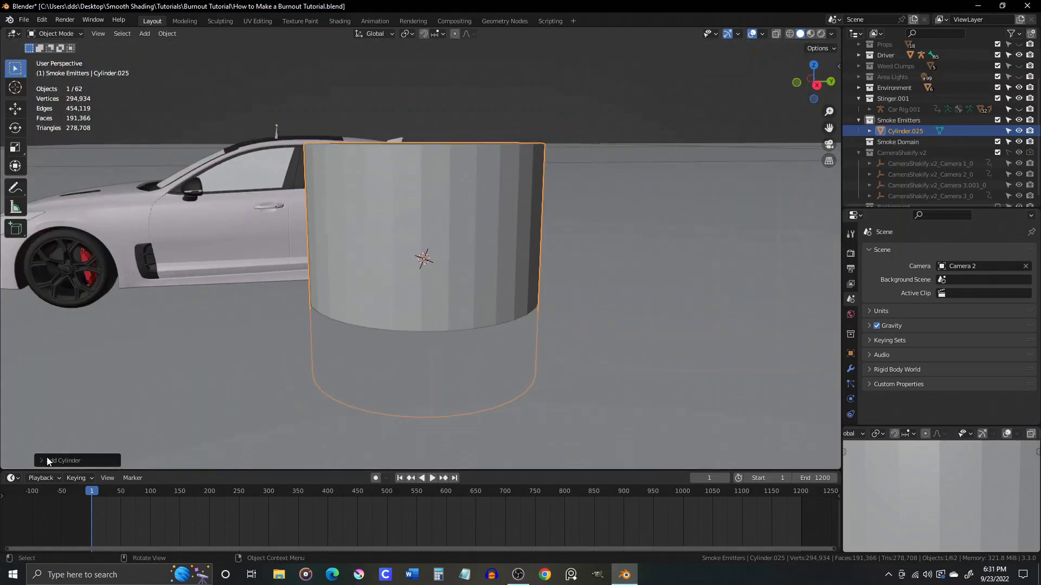
- Give the new cylinder 64 vertices, no cap fill, and a 90° Y rotation
click(43, 460)
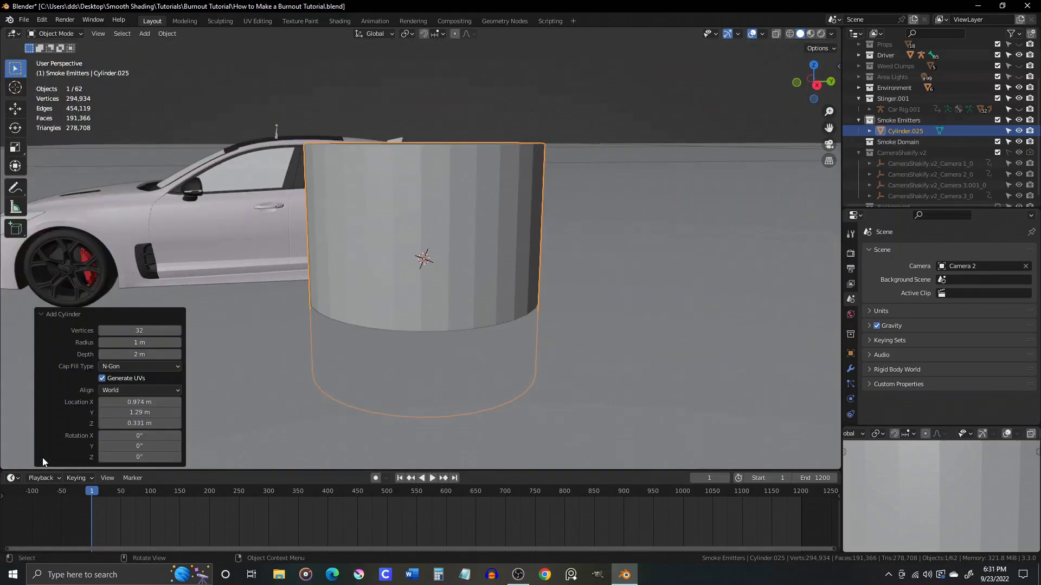
click(117, 368)
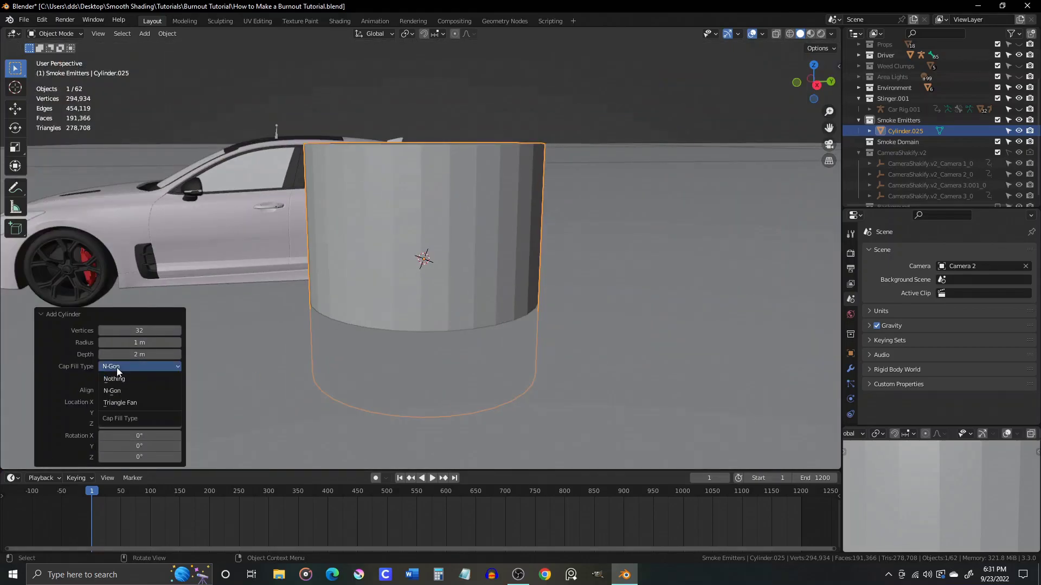
click(119, 379)
click(143, 332)
text(64)
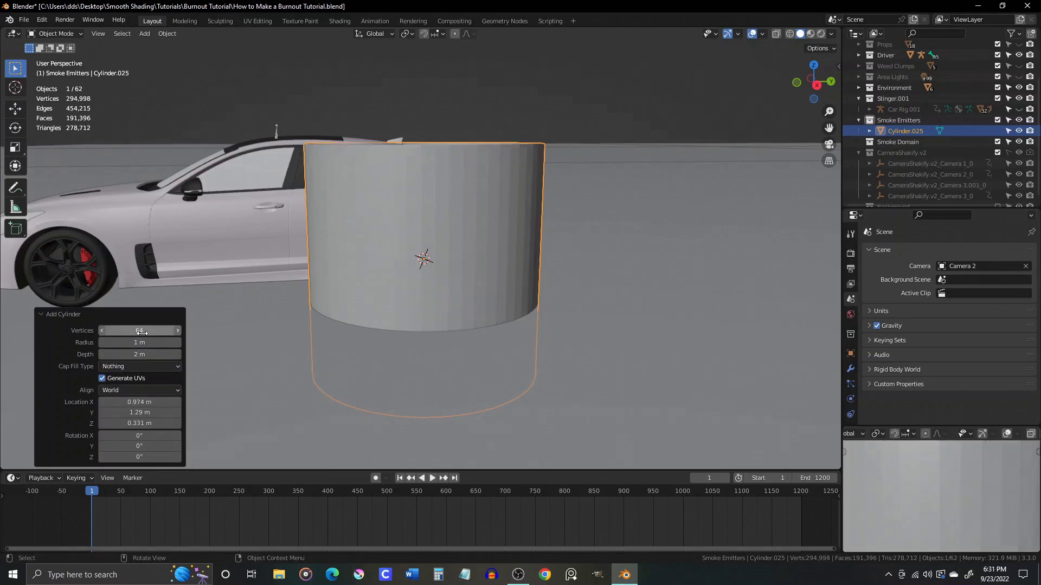
click(138, 445)
text(90)
key(Return)
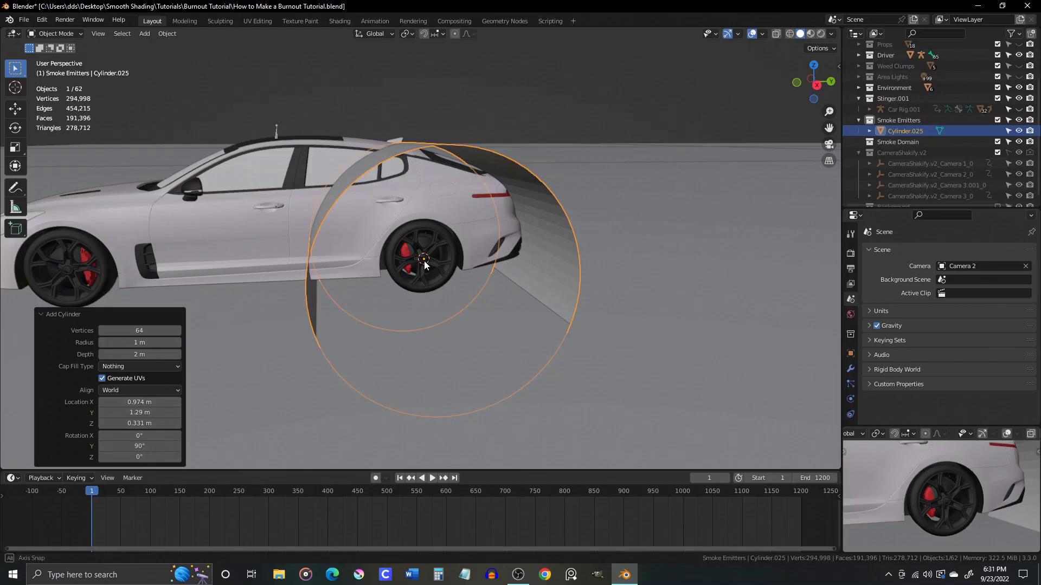
middle_drag(368, 282, 580, 176)
- In Edit Mode, scale the cylinder down to 0.303
key(Tab)
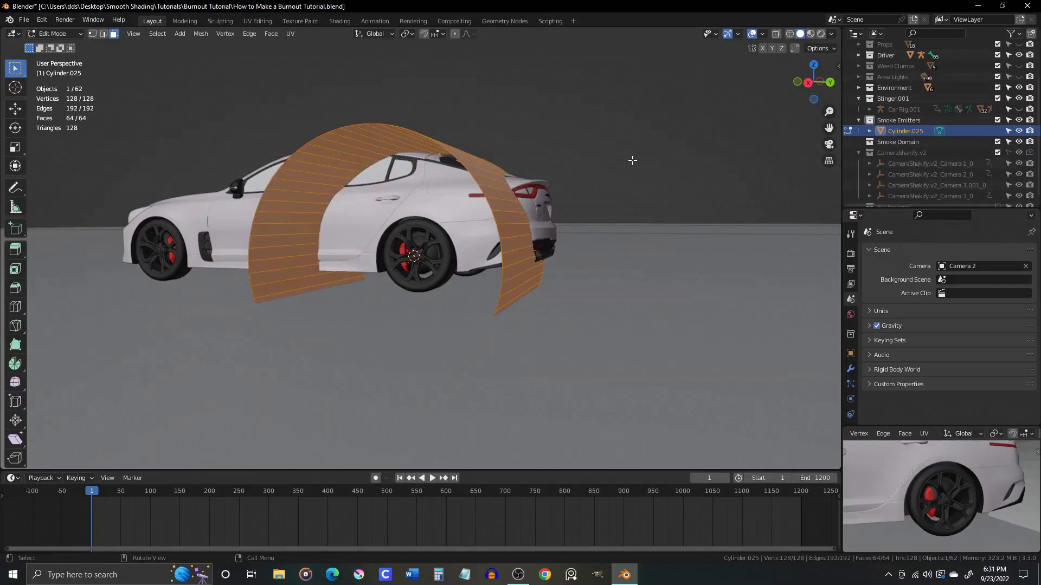
key(s)
click(475, 219)
scroll(474, 219, up, 8)
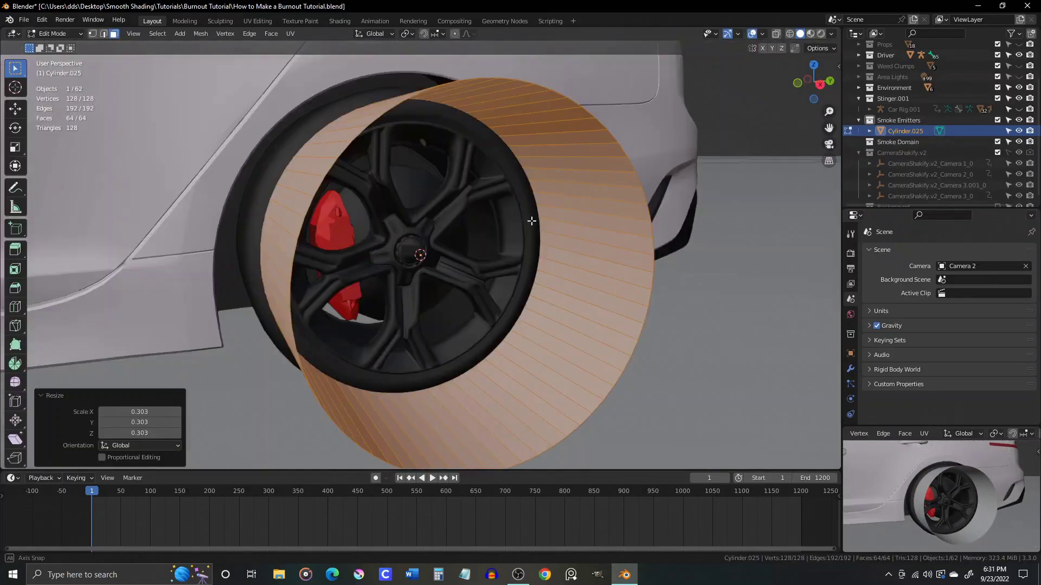
middle_drag(475, 220, 407, 236)
- Move the cylinder's left end ring inward along X
key(Tab)
key(g)
key(x)
key(Escape)
key(Tab)
alt+click(255, 325)
key(g)
key(x)
click(346, 328)
key(KP_7)
scroll(346, 328, up, 3)
key(g)
key(x)
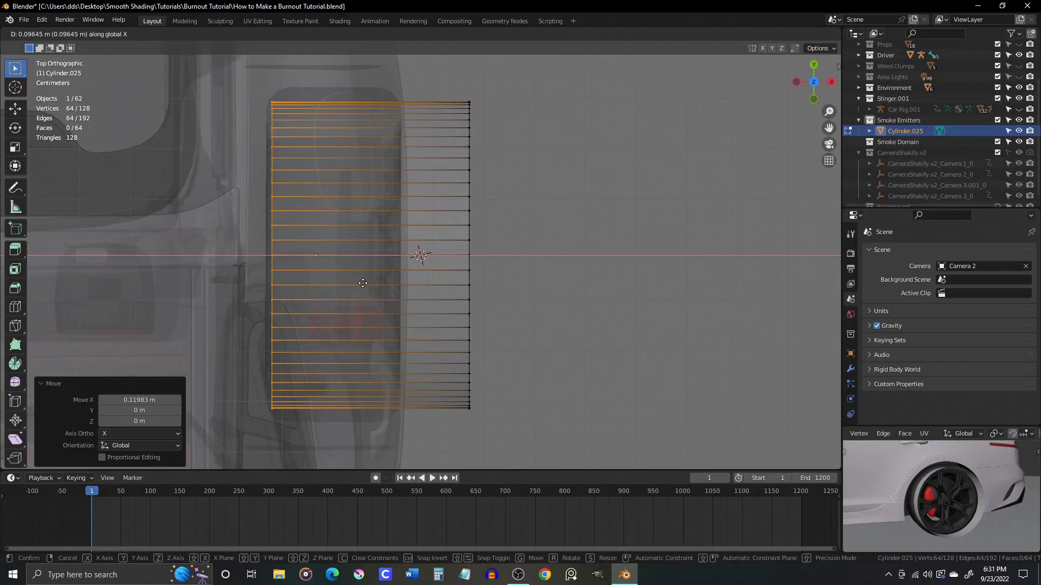
click(368, 284)
- Move the cylinder's right end ring inward along X
drag(429, 72, 554, 415)
key(g)
key(x)
click(440, 341)
key(KP_3)
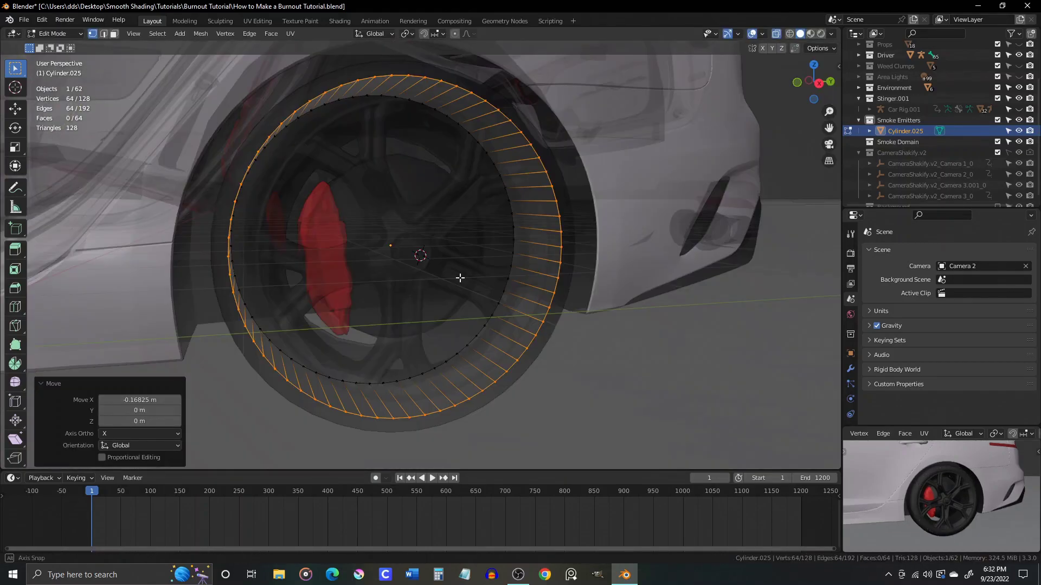
scroll(450, 278, down, 1)
- Scale the whole band to 1.055 so it wraps the rear tire
key(a)
key(s)
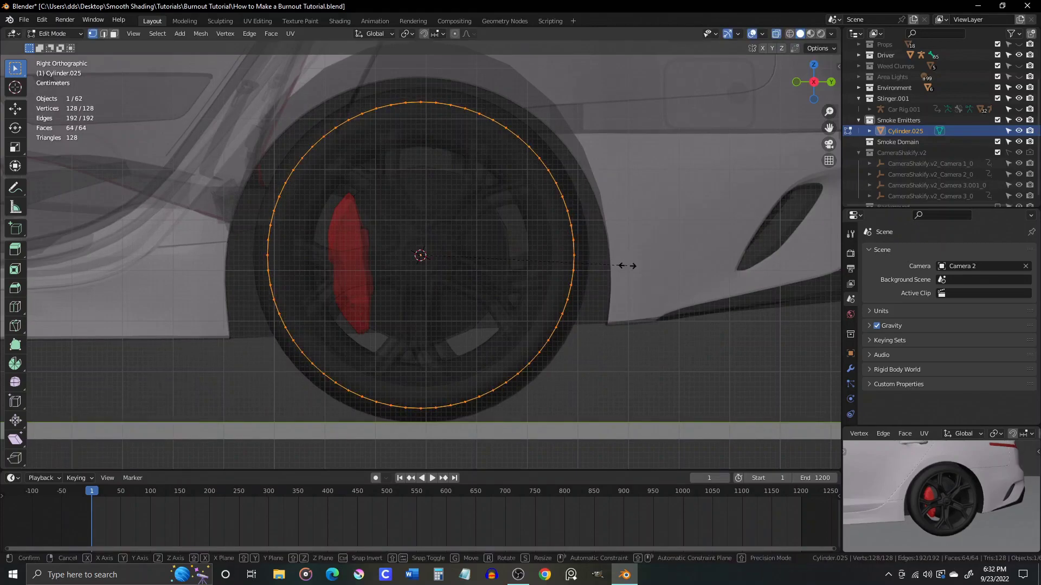
click(641, 266)
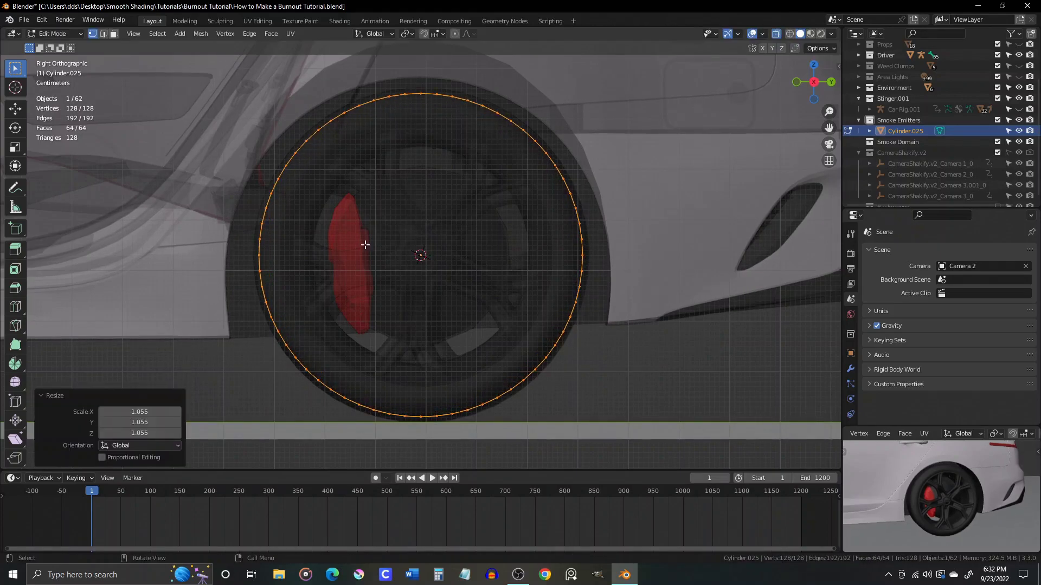
middle_drag(641, 266, 401, 260)
key(KP_7)
scroll(401, 260, down, 5)
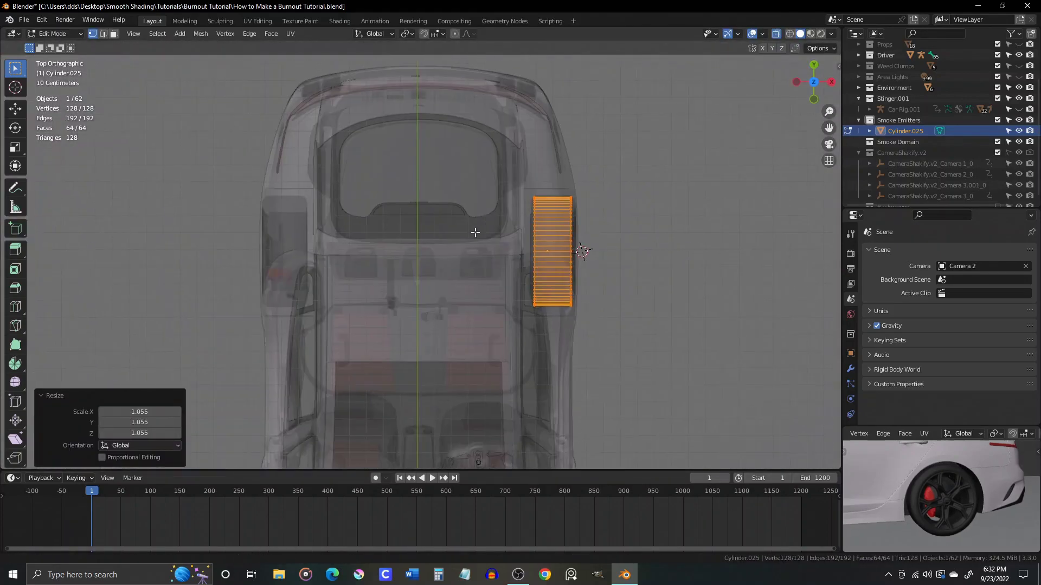
- Duplicate the band −1.5808 m along X onto the opposite rear wheel
key(shift+d)
key(x)
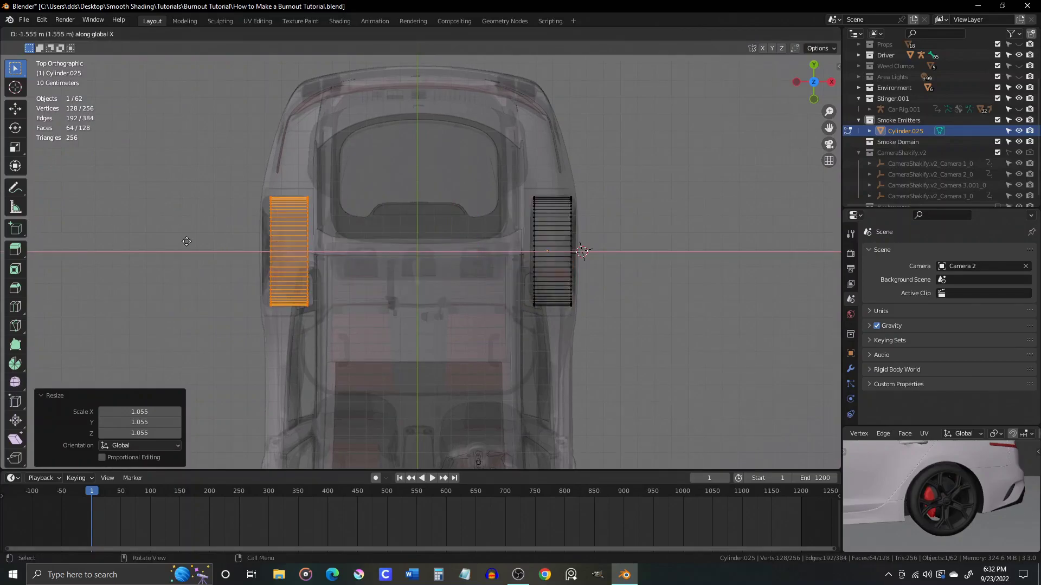
click(183, 241)
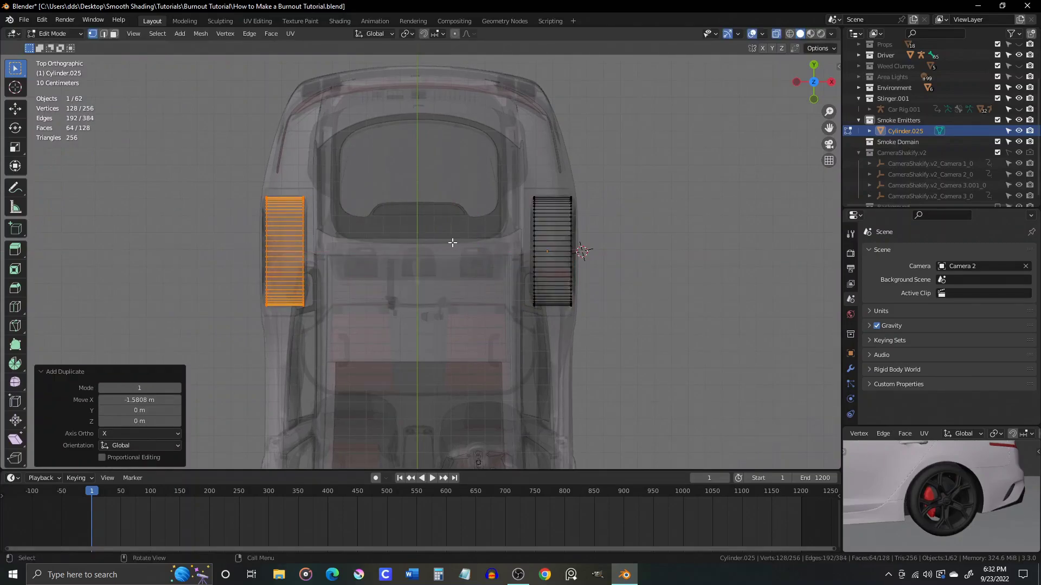
middle_drag(453, 243, 262, 140)
- Narrow both bands to 0.790 on X using Individual Origins pivot
key(a)
key(period)
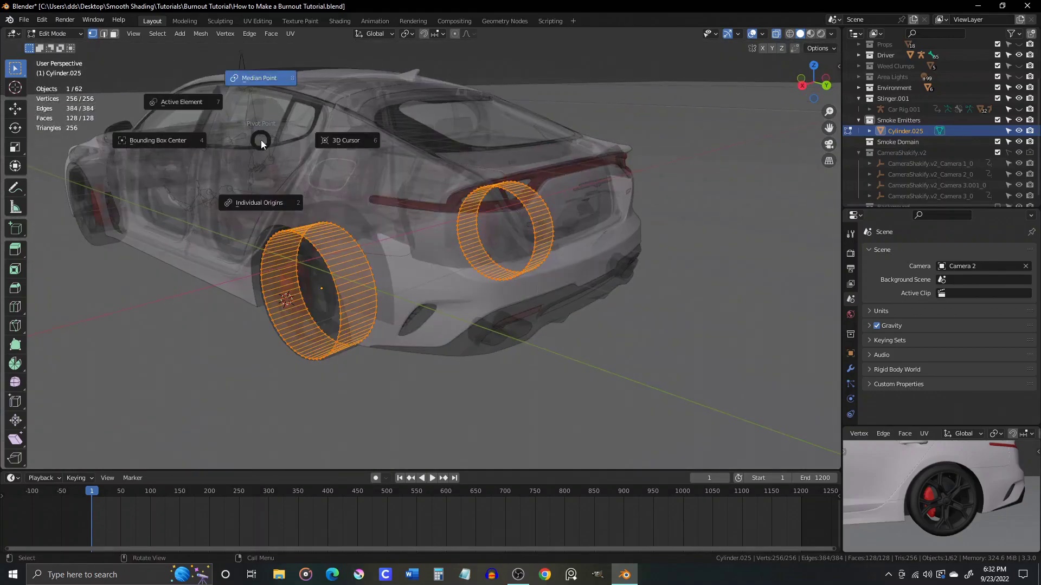
click(260, 203)
key(s)
key(x)
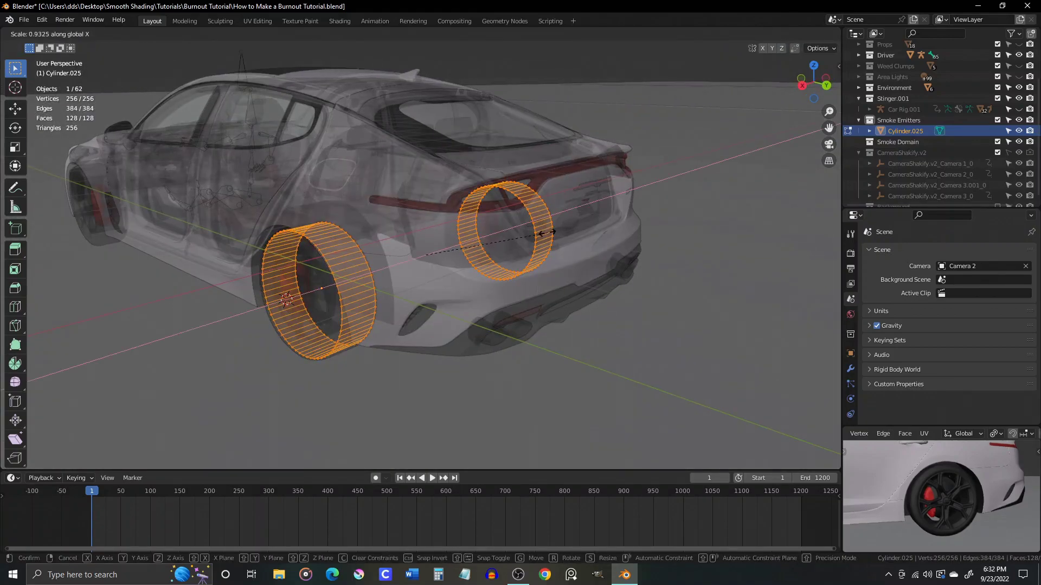
click(531, 238)
middle_drag(532, 239, 459, 238)
- Set the emitter's origin to its geometry
key(Tab)
right_click(460, 238)
mouse_move(463, 284)
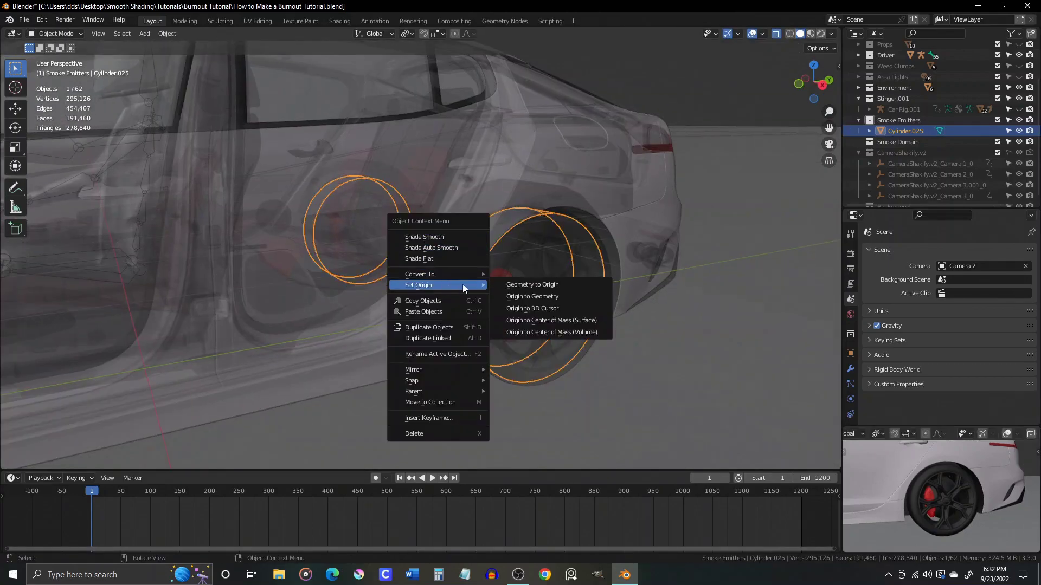
click(545, 294)
middle_drag(545, 290, 470, 186)
- Parent the emitter to the left rear wheel as an Object parent
key(alt+z)
scroll(525, 224, up, 3)
shift+click(470, 186)
key(ctrl+p)
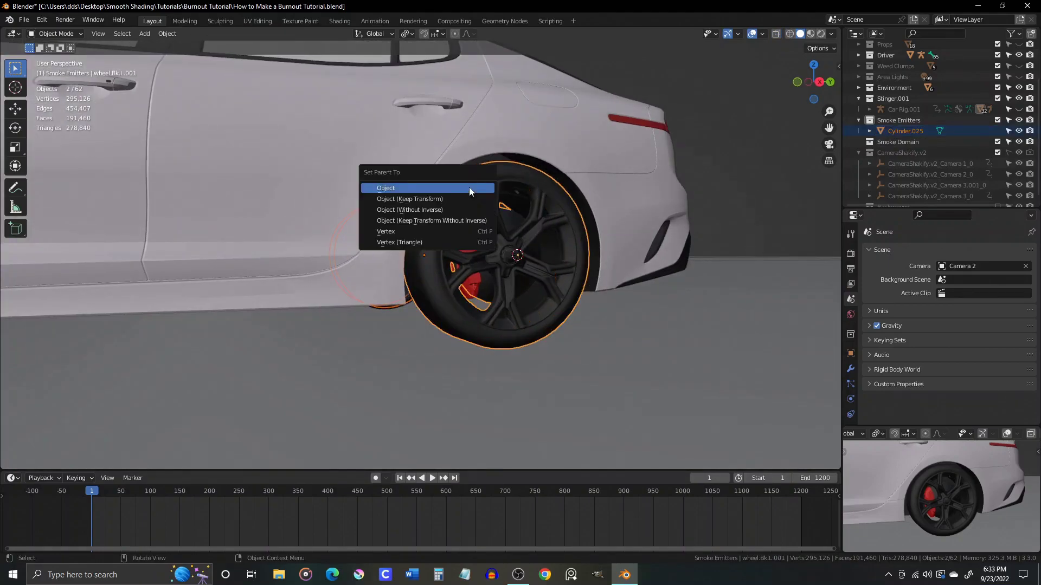
click(467, 187)
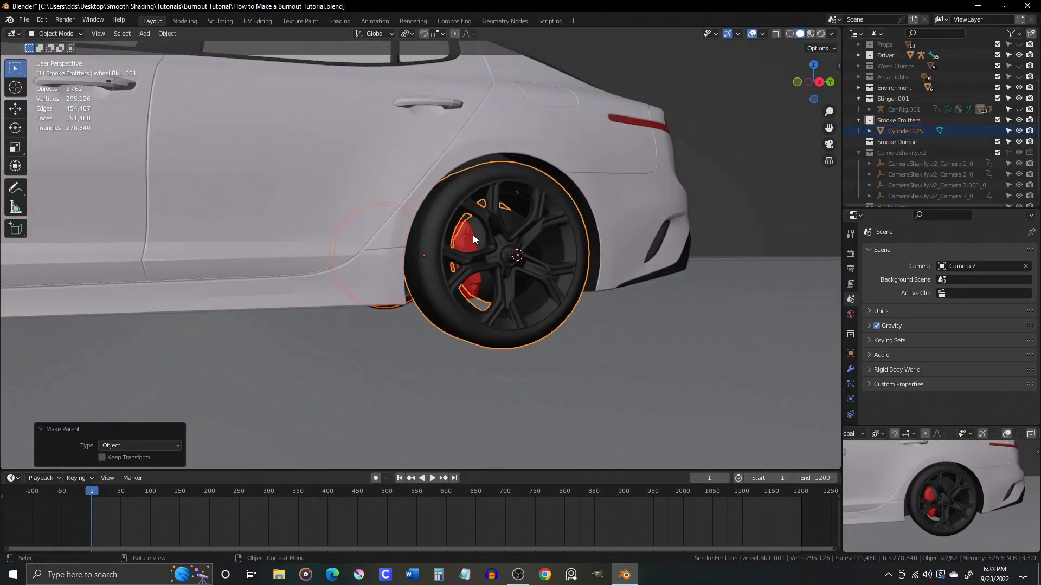
- Rename the cylinder object to 'Smoke Emitters' in the Outliner
middle_drag(468, 236, 379, 271)
double_click(909, 129)
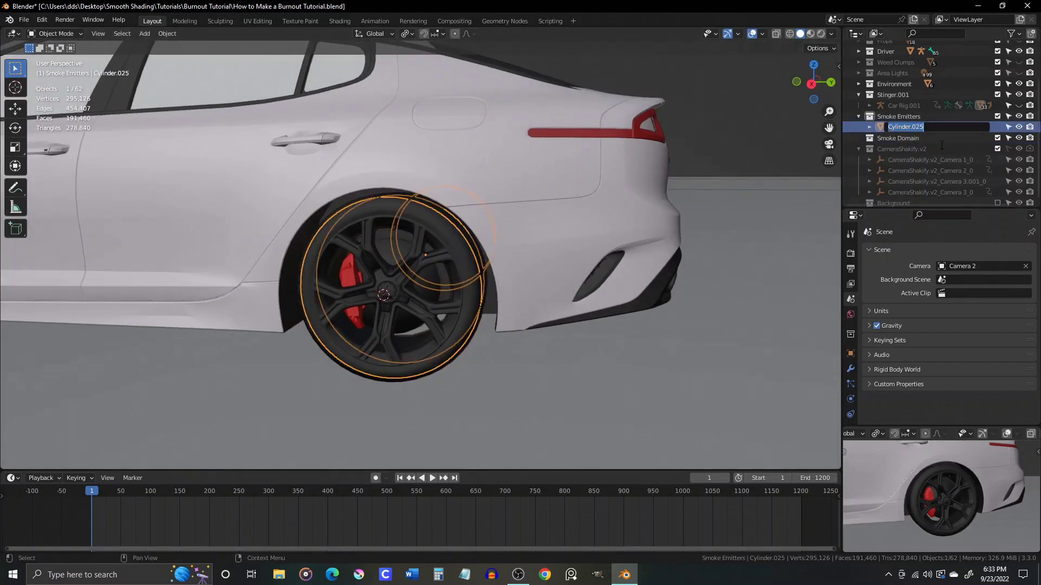
text(Smoke Emitters)
key(Return)
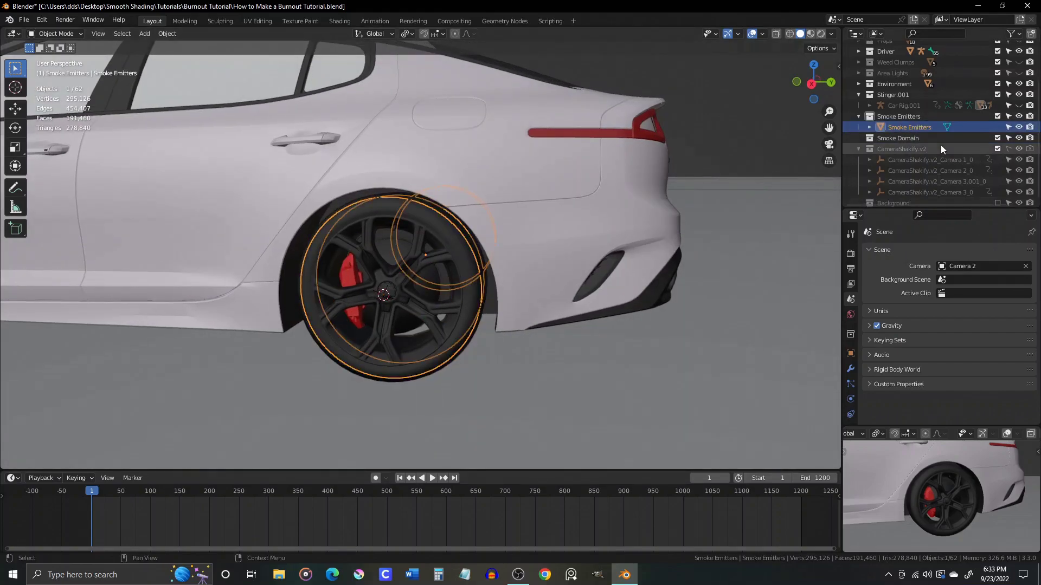
middle_drag(354, 259, 388, 259)
scroll(389, 259, up, 3)
scroll(388, 259, down, 3)
- Add a Quick Smoke setup to the emitter, creating the Smoke Domain
click(168, 34)
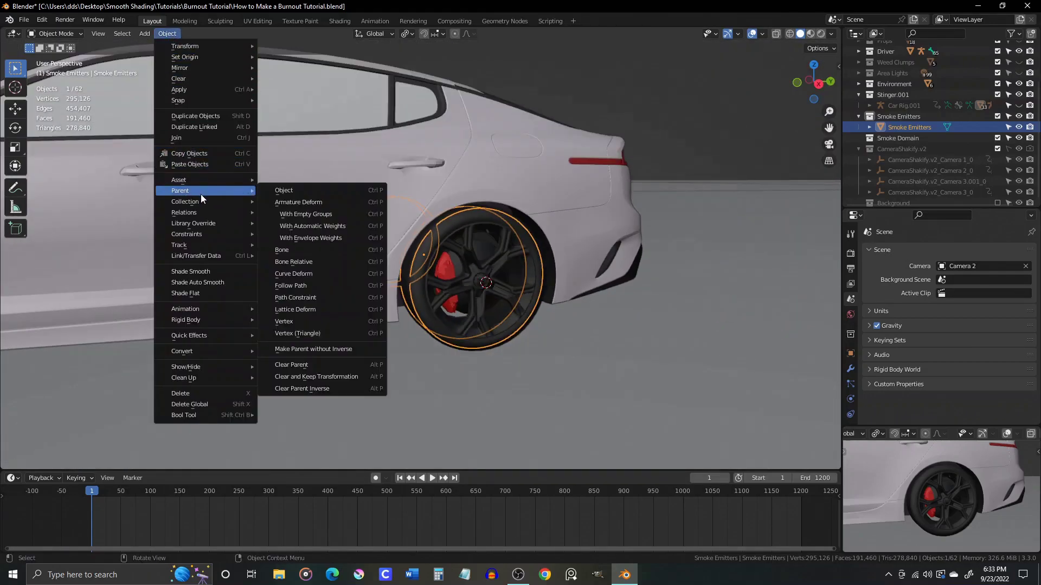
mouse_move(205, 336)
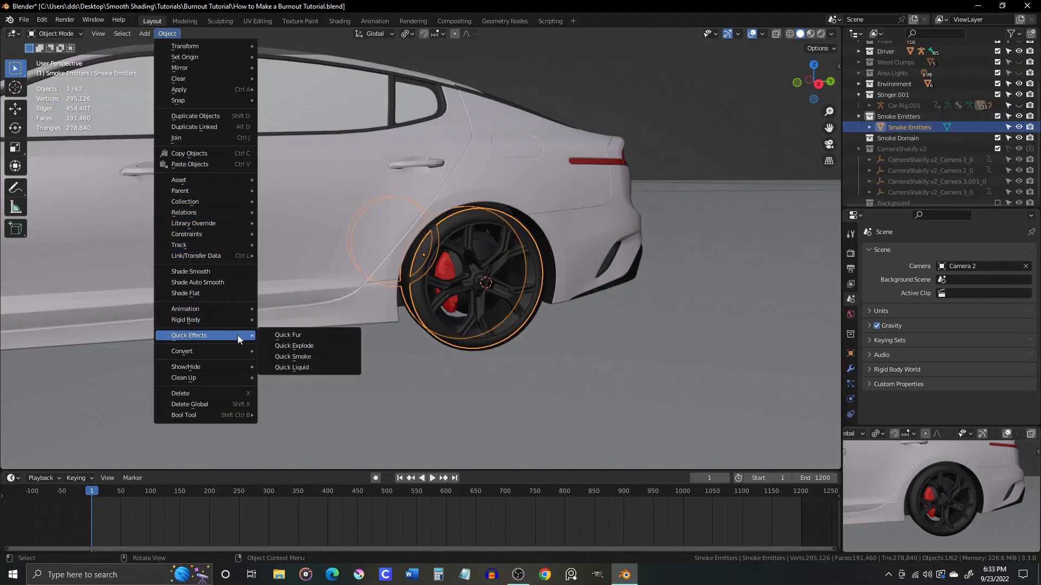
click(307, 356)
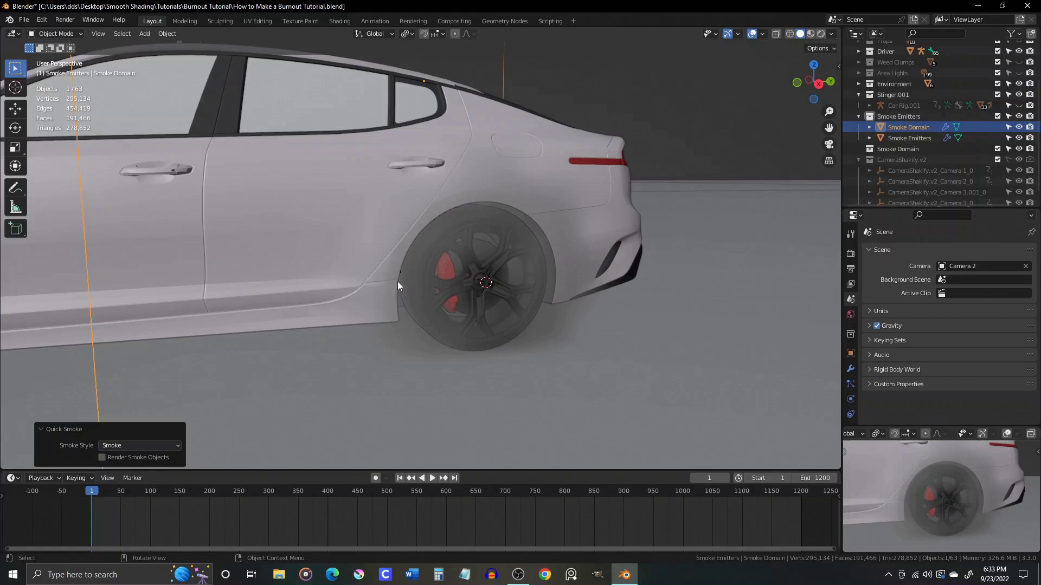
scroll(398, 282, down, 7)
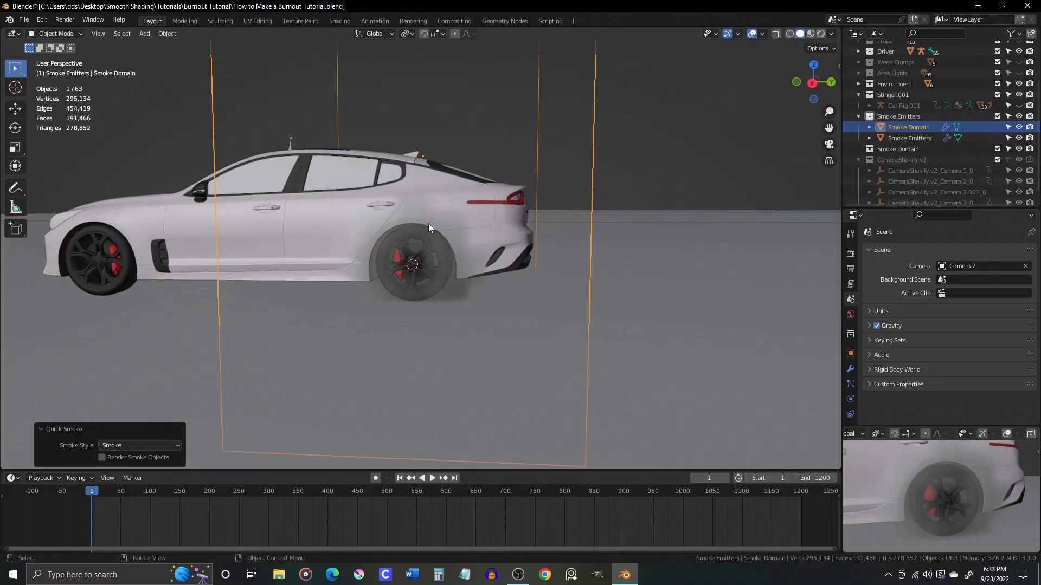
scroll(428, 228, down, 4)
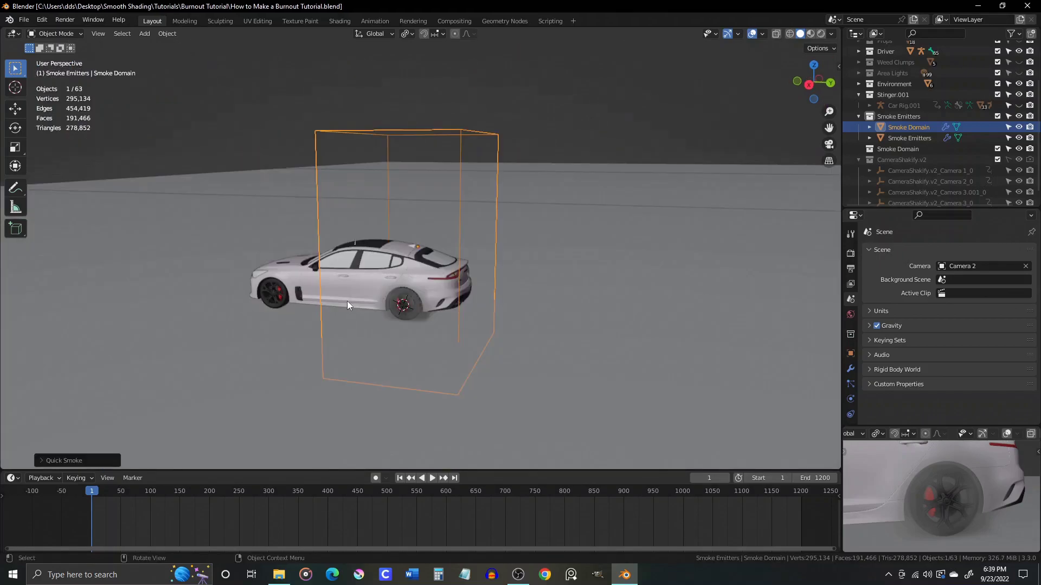
middle_drag(347, 300, 402, 297)
key(KP_3)
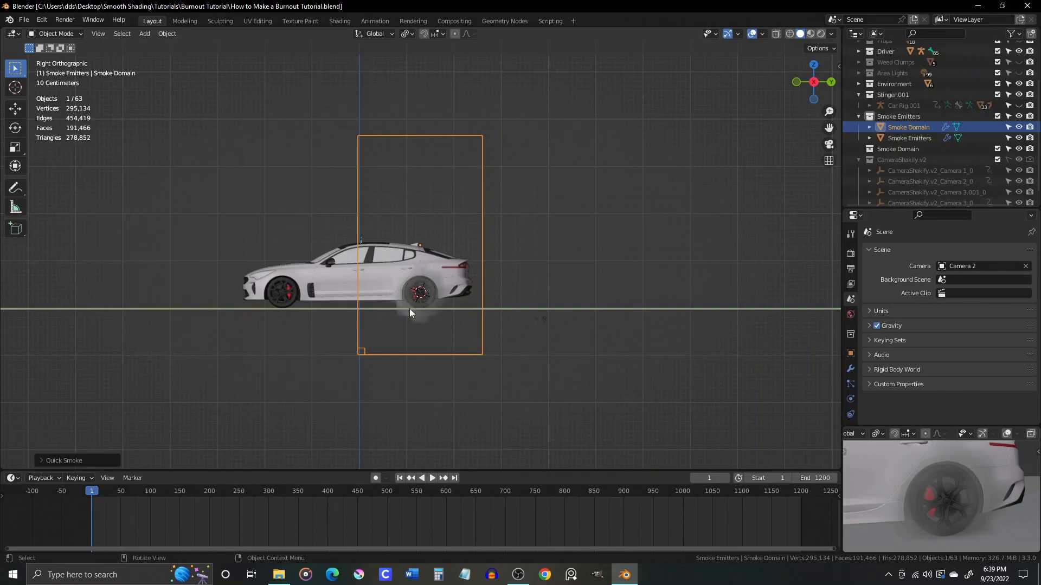
scroll(409, 313, up, 2)
- Raise the Smoke Domain along Z above the car
key(g)
key(z)
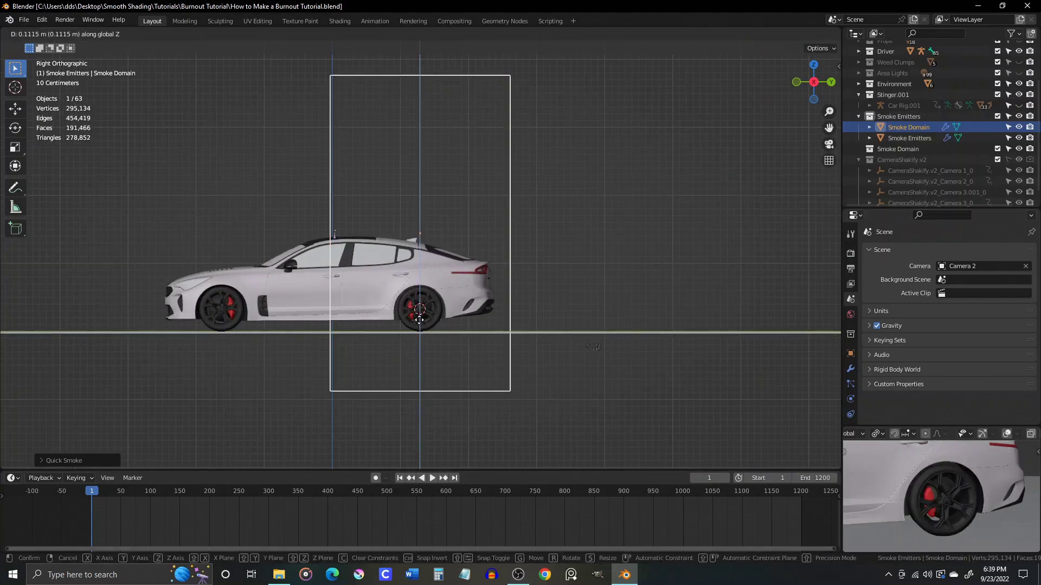
click(423, 266)
scroll(402, 336, up, 5)
shift+middle_drag(402, 336, 453, 164)
scroll(453, 166, up, 3)
key(g)
key(z)
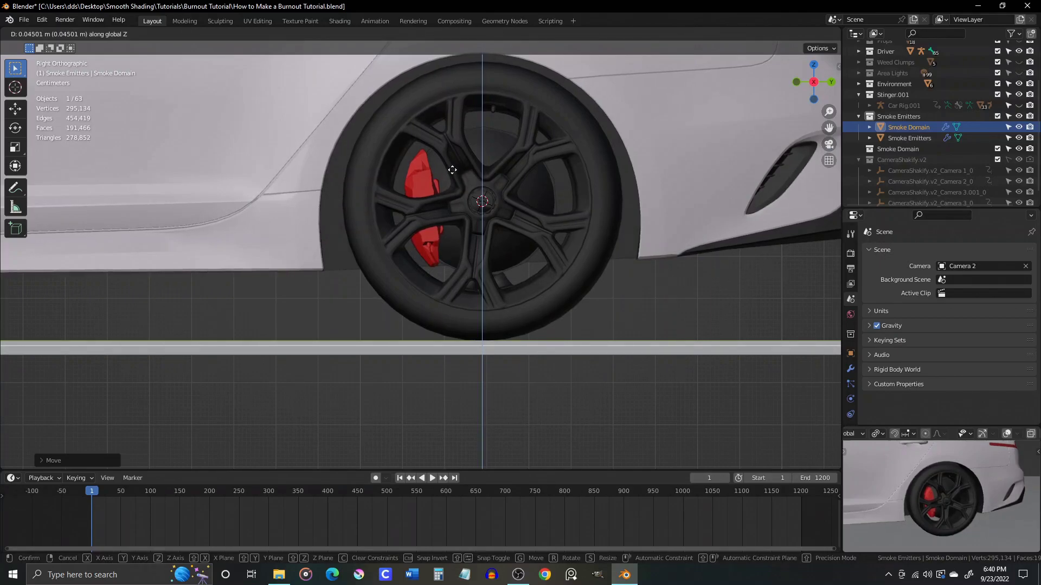
click(452, 169)
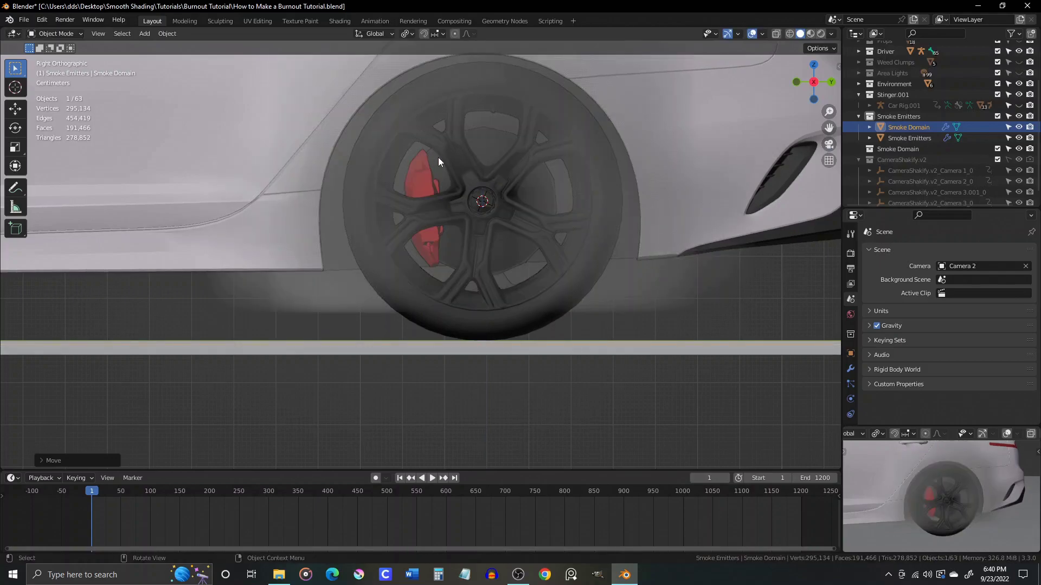
middle_drag(438, 157, 402, 215)
scroll(448, 165, down, 8)
- In face mode, stretch the domain's end face along Y far behind the car
key(Tab)
key(3)
click(401, 171)
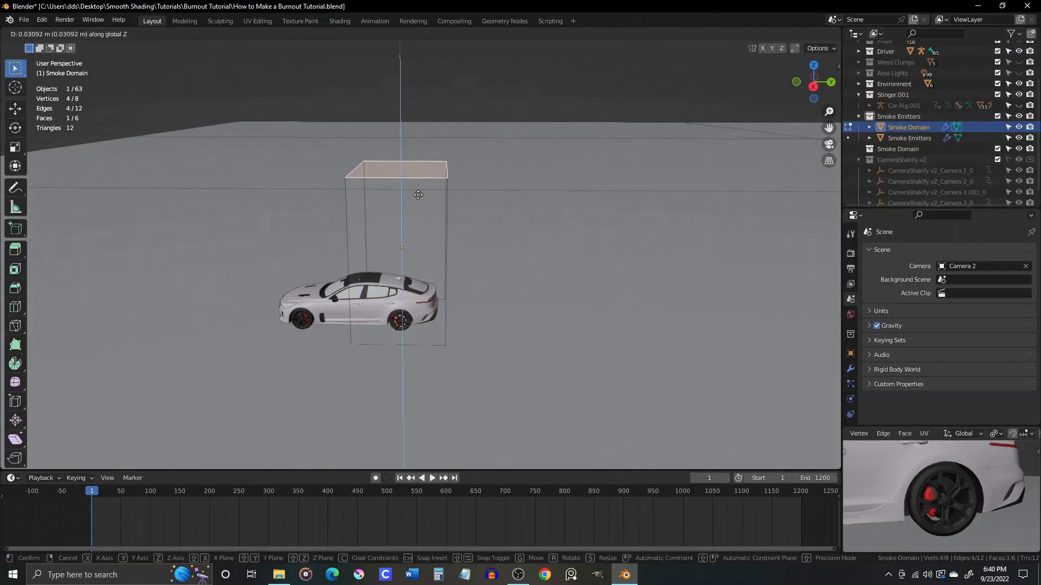
middle_drag(401, 171, 442, 232)
click(441, 232)
key(g)
key(y)
click(808, 278)
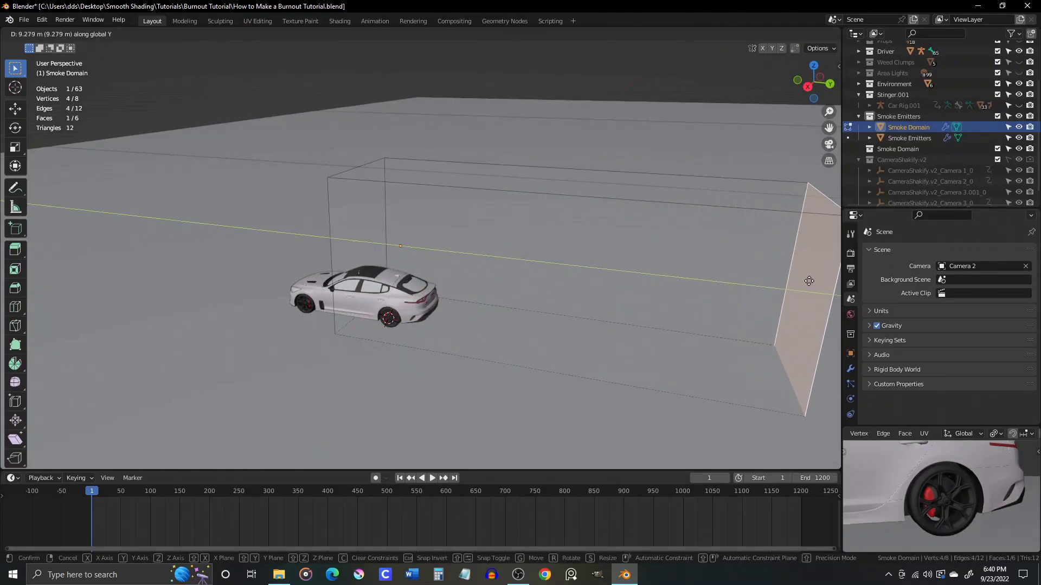
- Move the domain's opposite end face along Y ahead of the car
middle_drag(808, 279, 377, 245)
scroll(378, 246, down, 4)
key(g)
key(y)
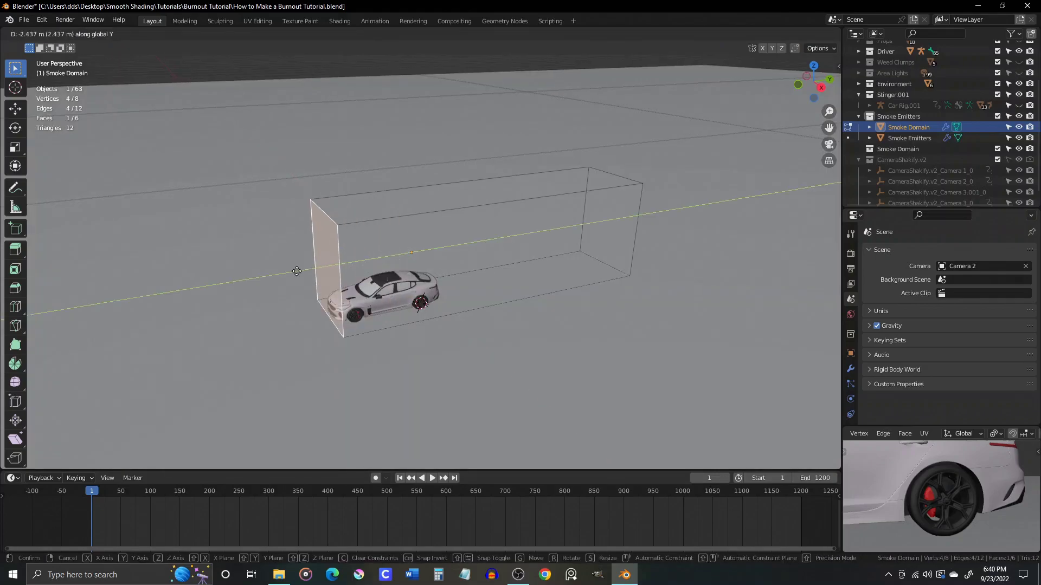
click(246, 283)
- Widen the domain by scaling both long side faces along X
middle_drag(246, 283, 342, 255)
shift+click(342, 256)
key(s)
key(x)
click(163, 267)
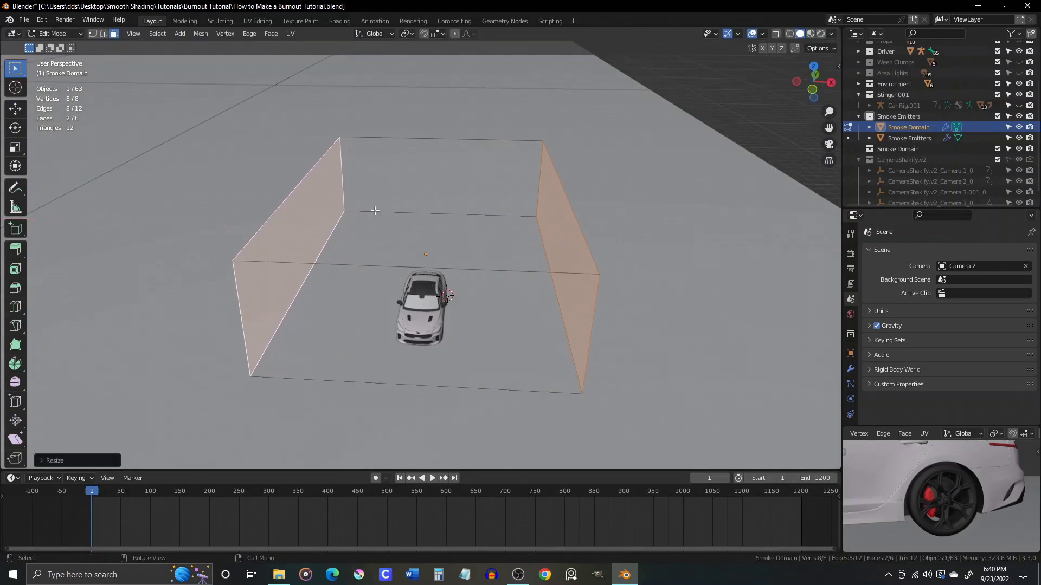
- Raise the domain's top face and reposition its far end face
middle_drag(374, 211, 239, 193)
click(488, 225)
key(g)
key(z)
click(585, 276)
click(602, 343)
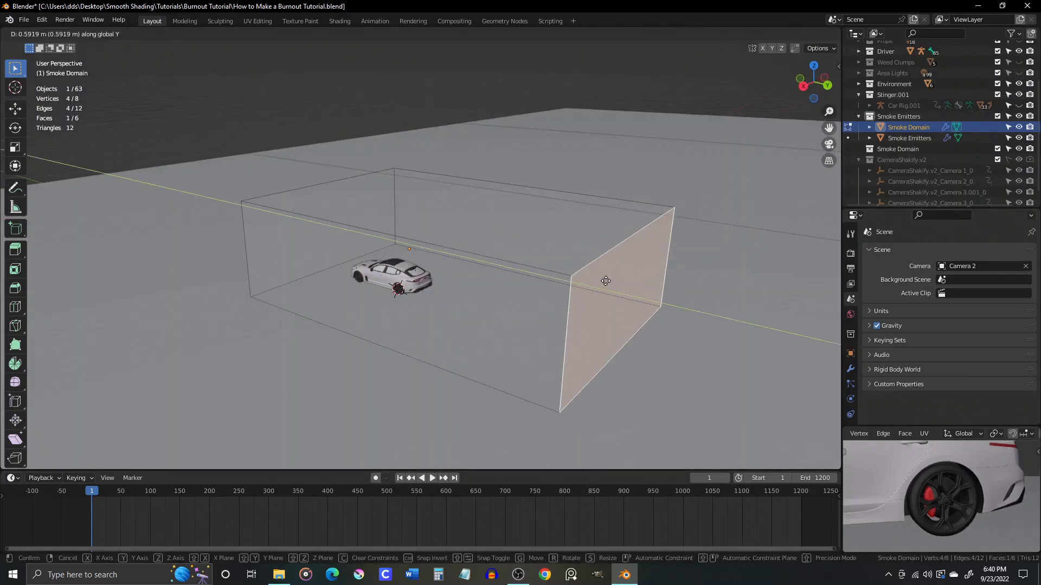
key(g)
key(x)
click(478, 229)
key(Tab)
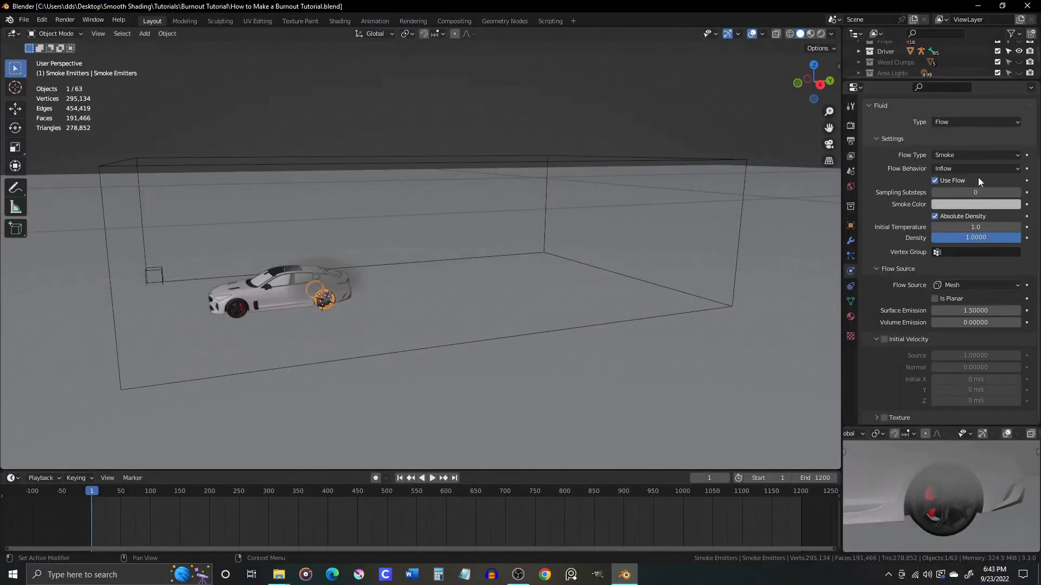
- Set initial temperature to 10 and keyframe Density 0 at frame 1
scroll(979, 179, up, 3)
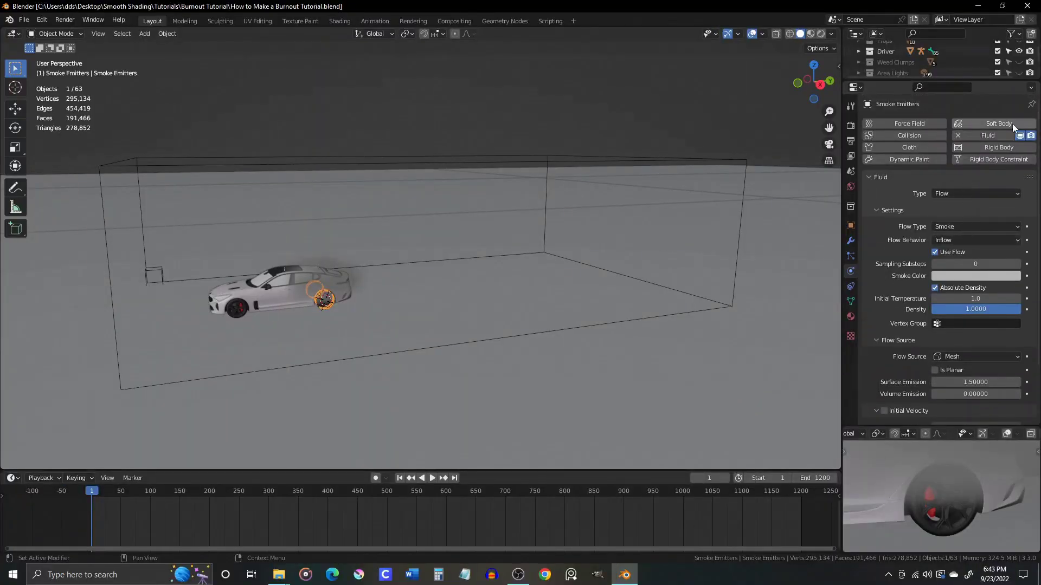
scroll(956, 206, down, 3)
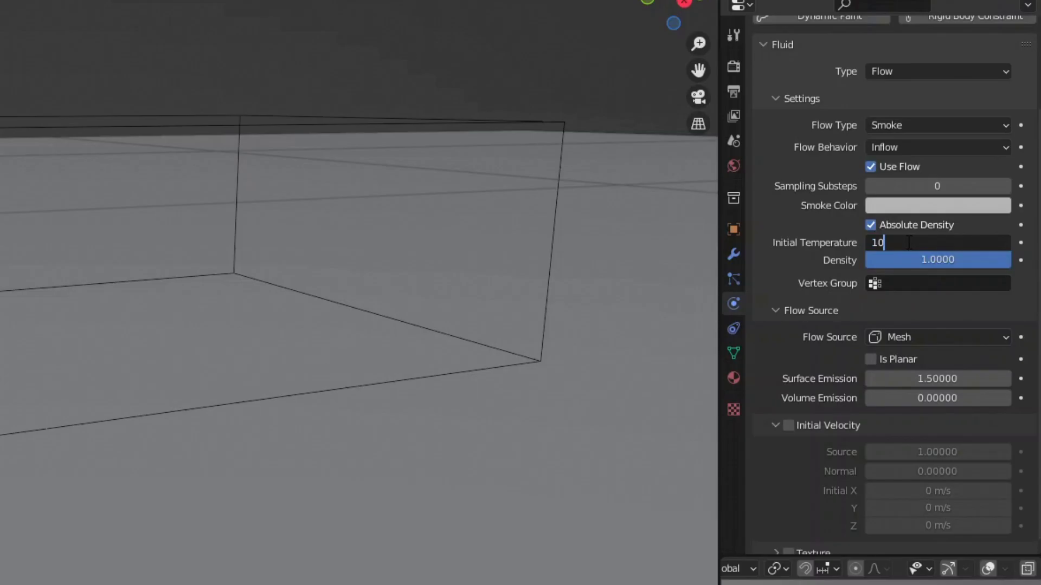
key(Return)
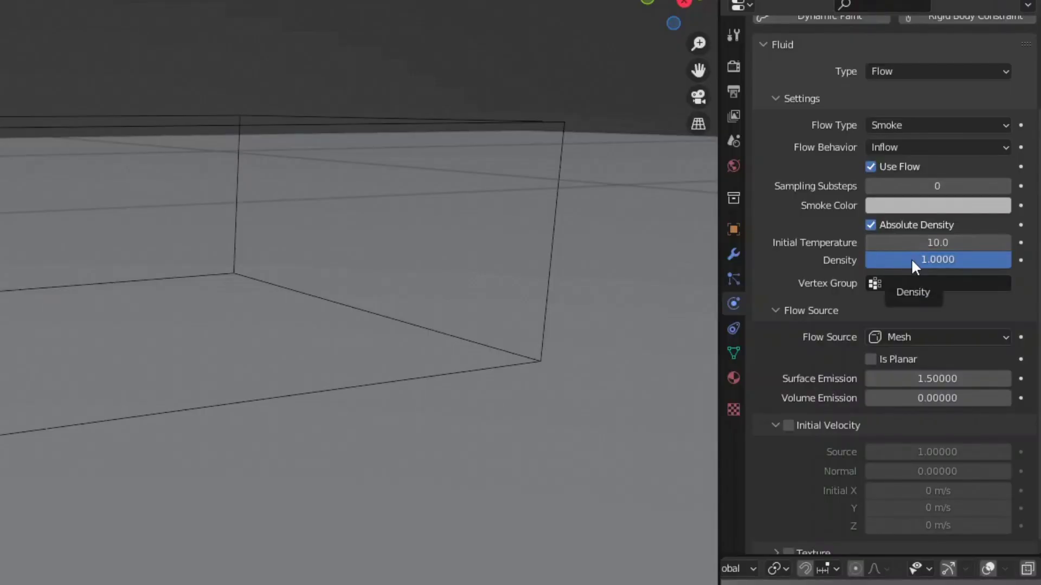
click(910, 258)
text(0)
key(Return)
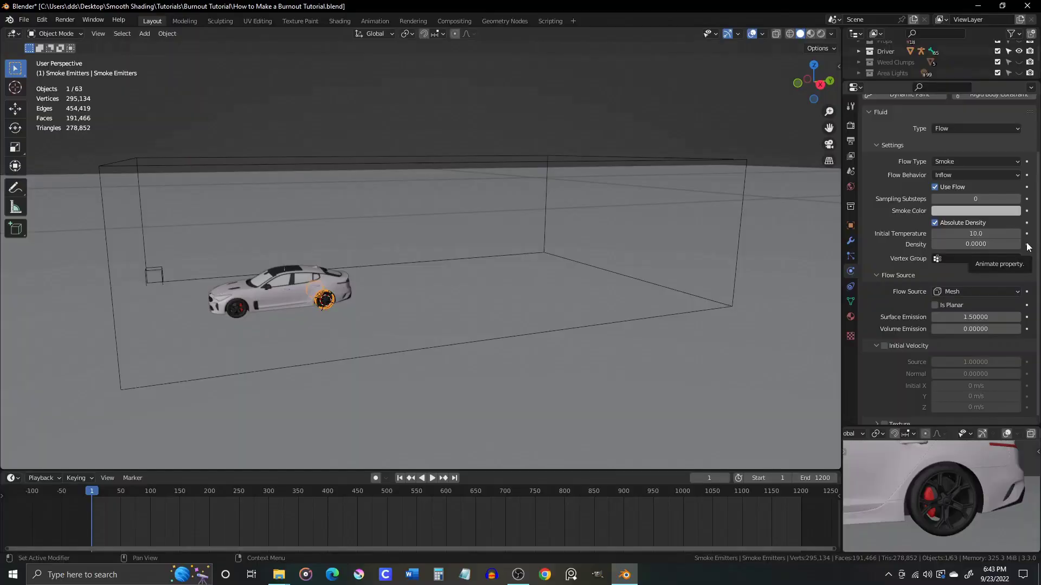
click(1021, 260)
- Keyframe Density 1 at frame 100
click(151, 490)
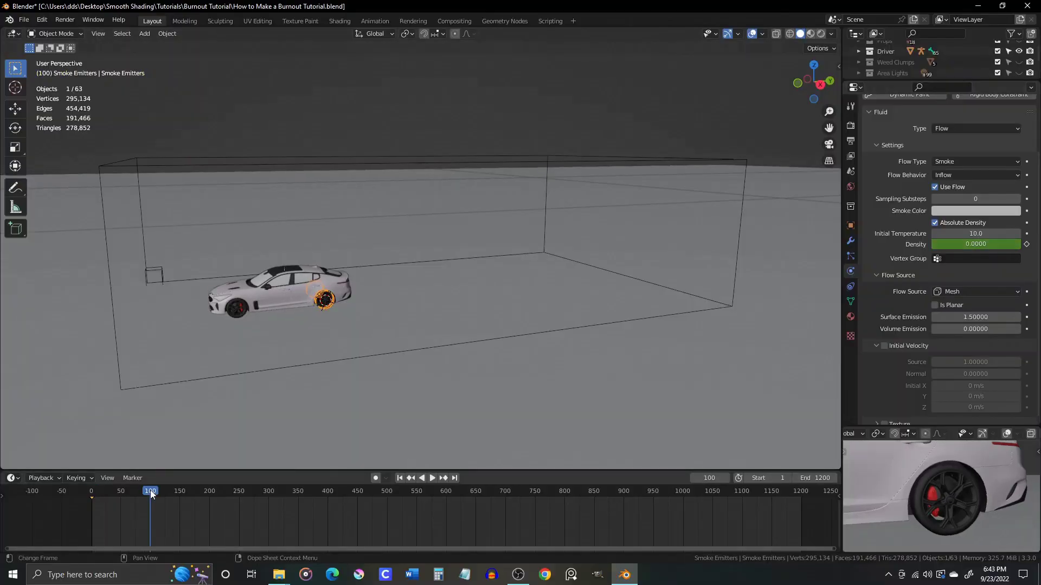
click(969, 244)
text(1)
key(Return)
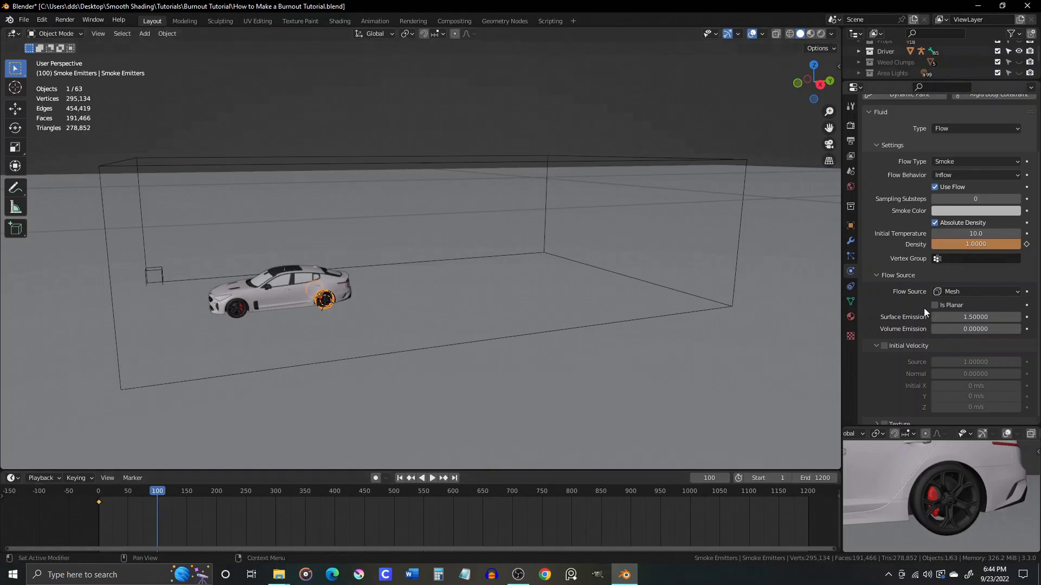
click(1026, 244)
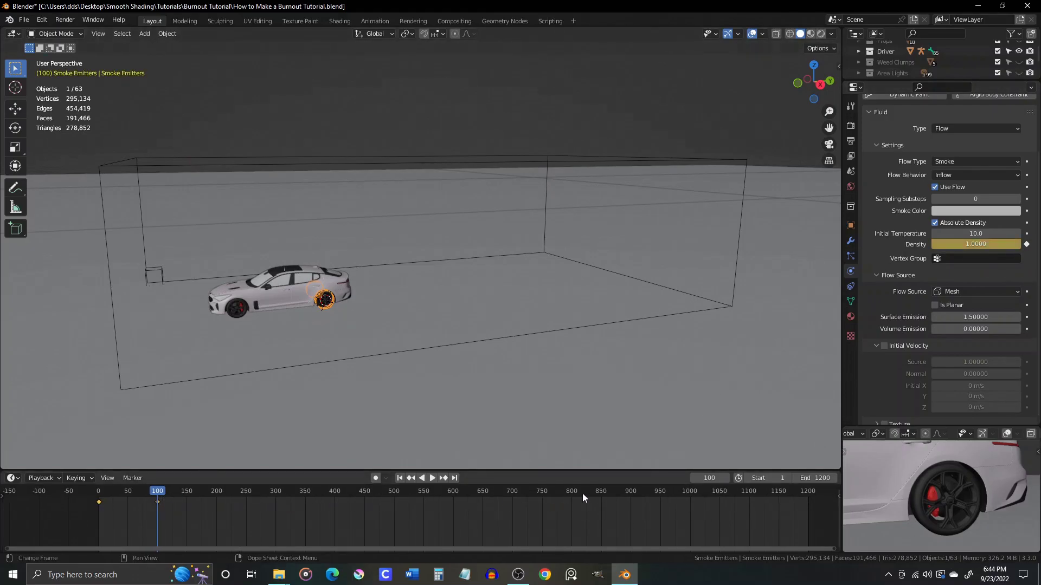
- Keyframe Density 1 at frame 900 and Density 0 near frame 1000
click(630, 491)
key(space)
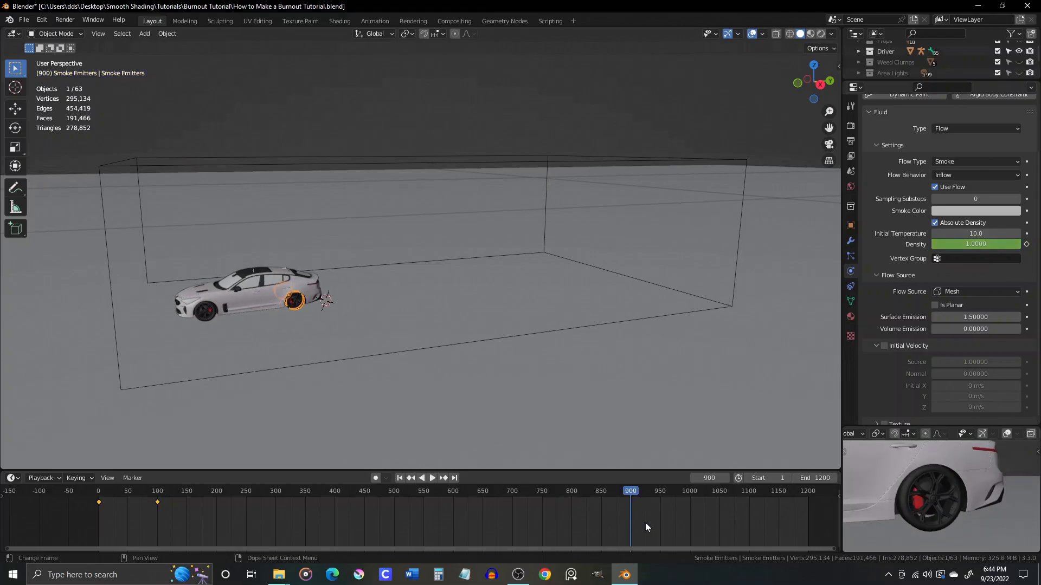
key(Right)
key(i)
click(691, 491)
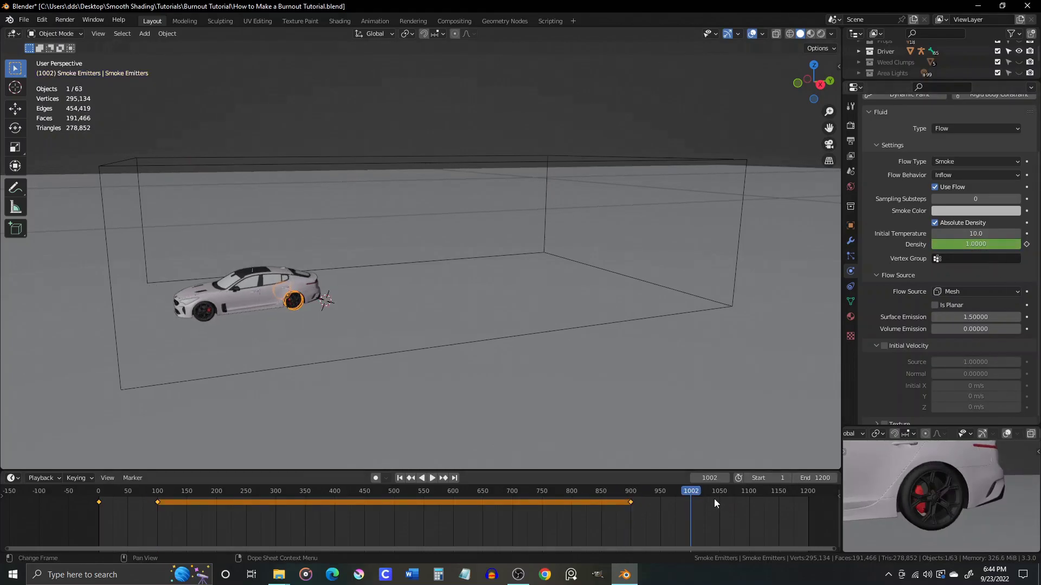
text(0)
key(Return)
key(i)
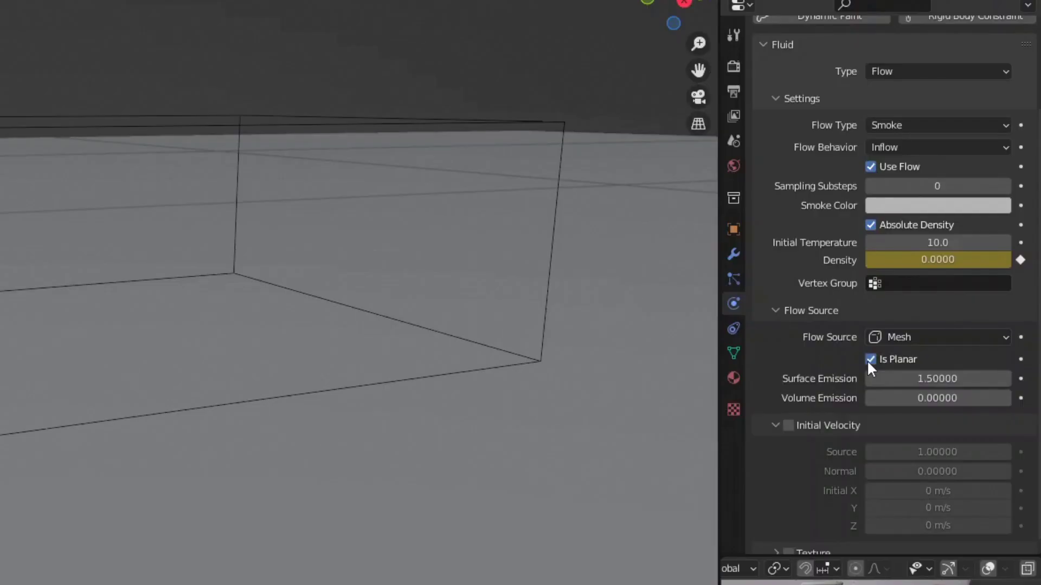
- Set the emitter's Surface Emission to 1
click(909, 378)
text(1)
key(Return)
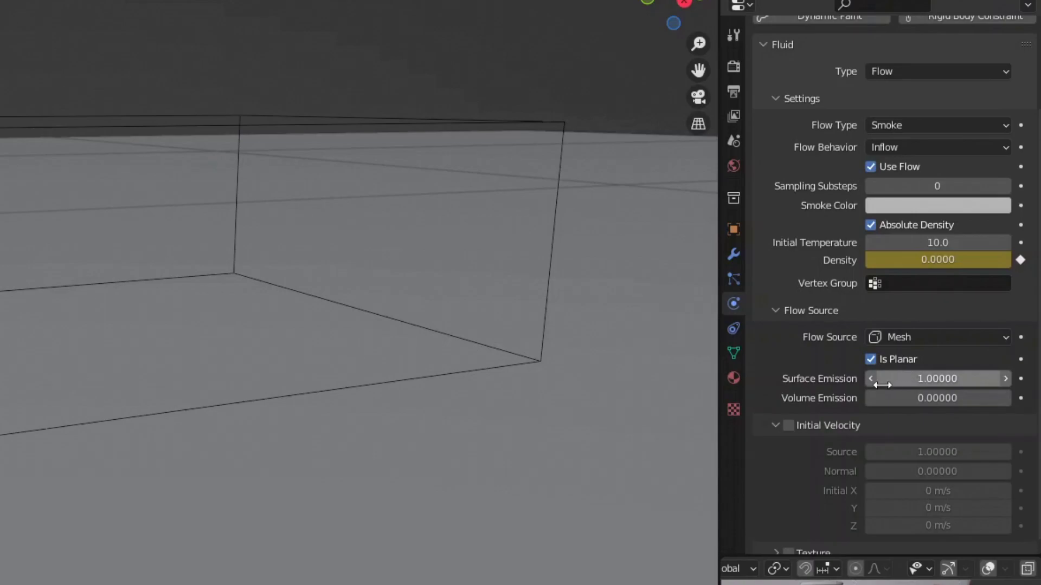
- Enable Initial Velocity with source 0.5 and an initial Y velocity of 5 m/s
click(789, 427)
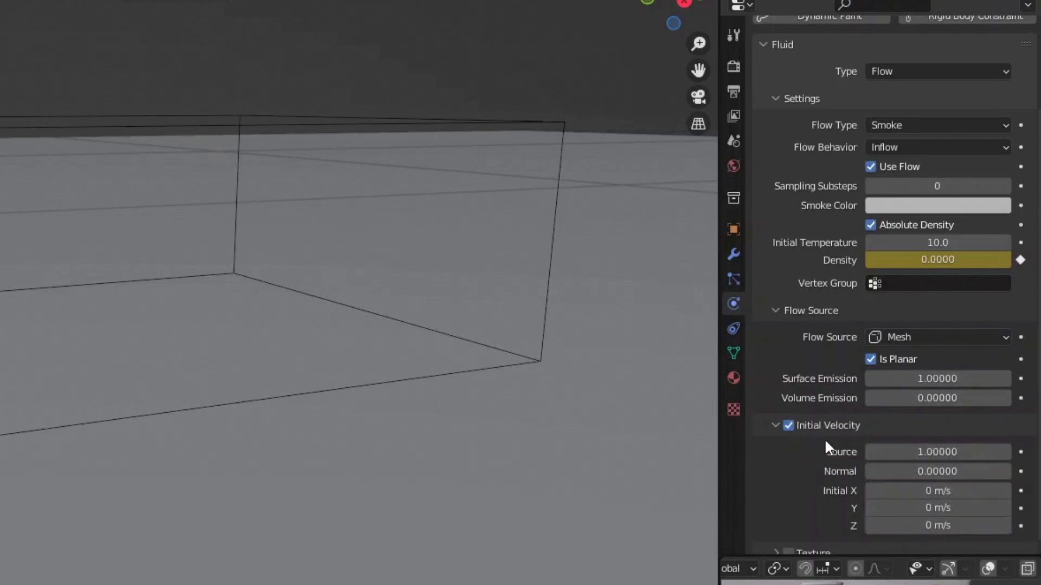
click(903, 451)
text(.5)
key(Return)
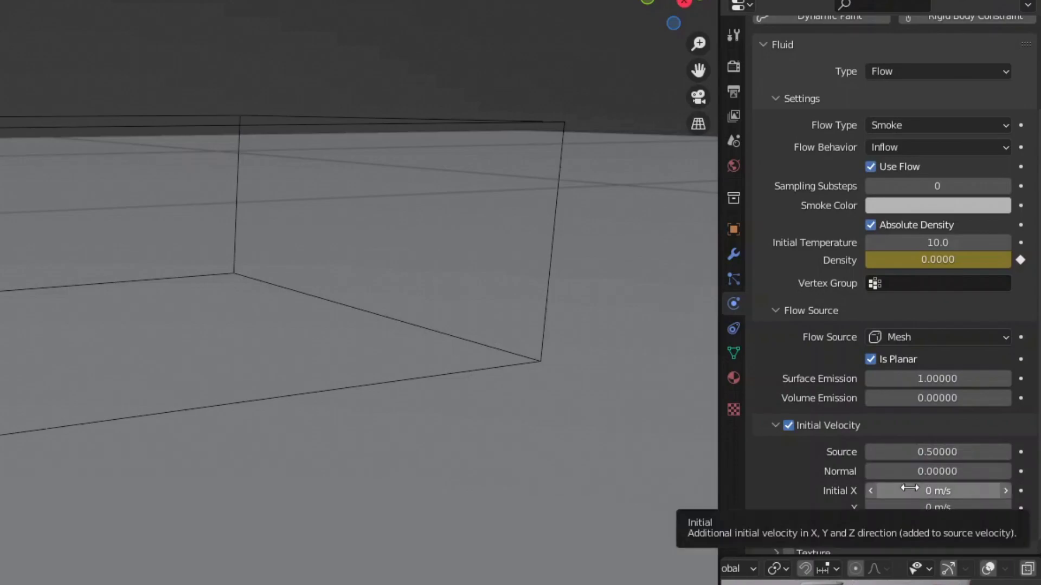
click(920, 507)
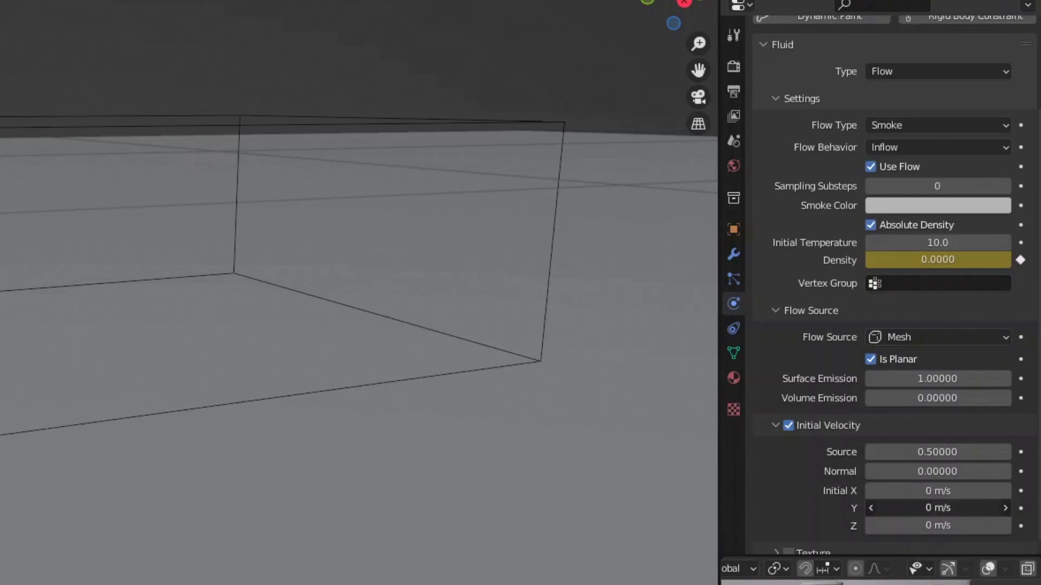
text(5)
key(Return)
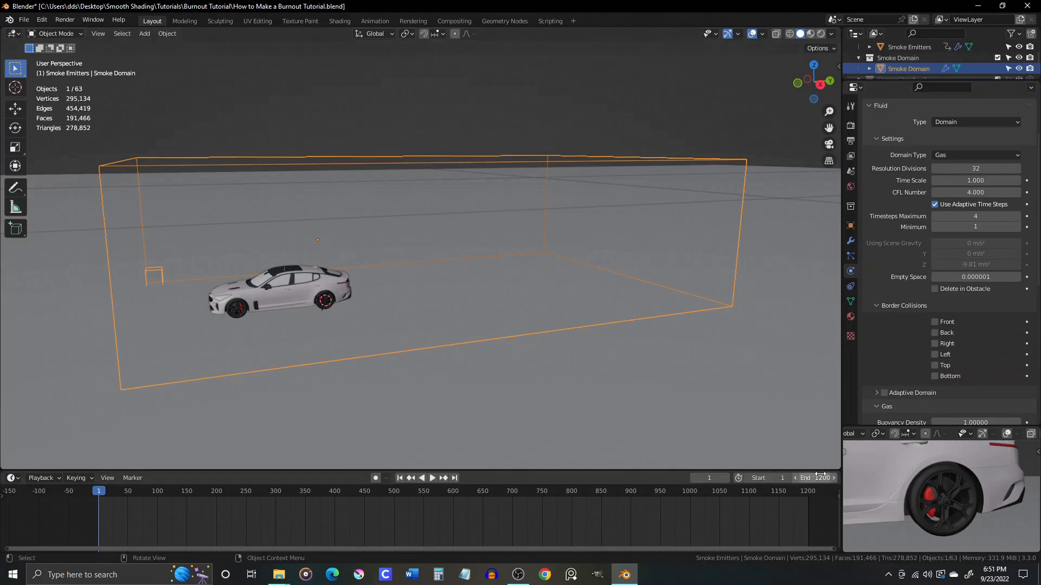
- Split the viewport into a second Properties editor pinned to the Smoke Domain's physics, then select Smoke Emitters
drag(812, 466, 613, 449)
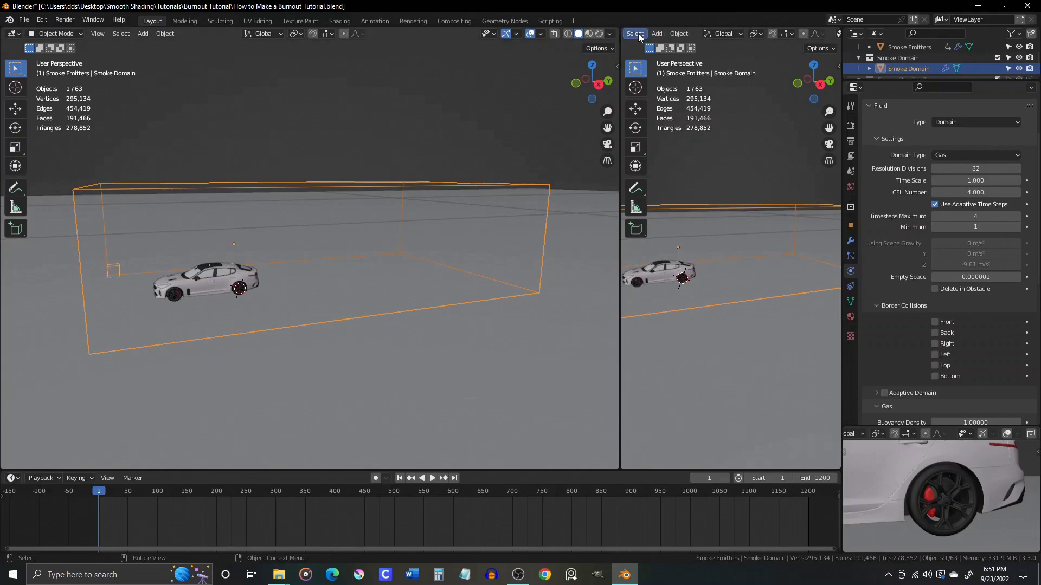
scroll(639, 34, up, 3)
click(632, 34)
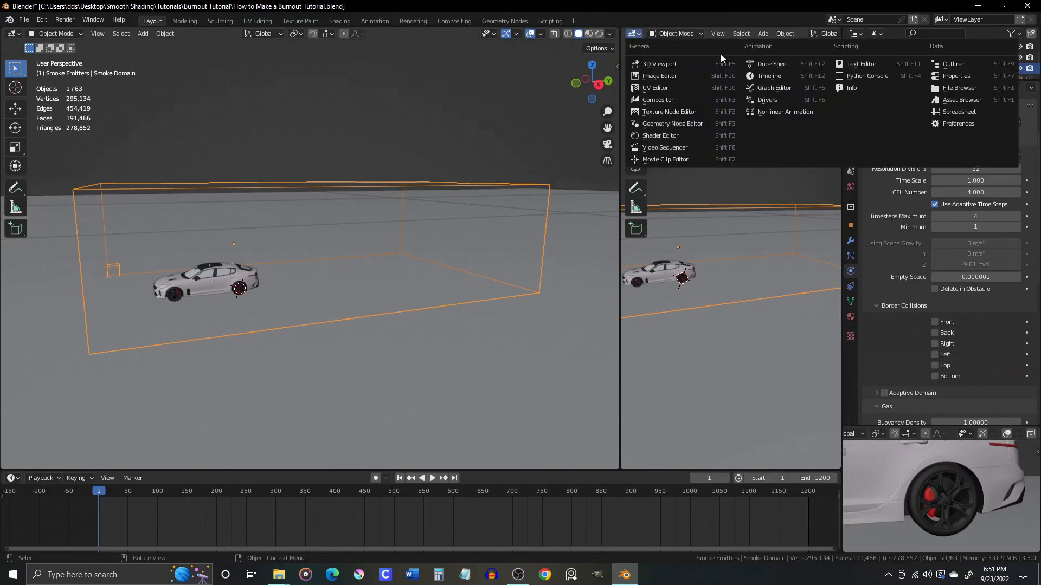
click(947, 77)
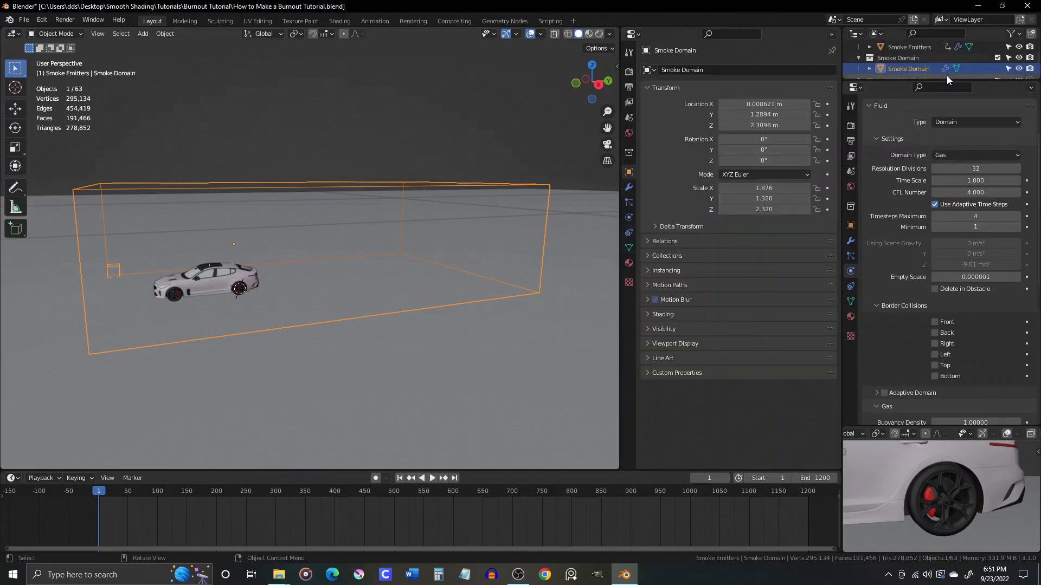
click(629, 217)
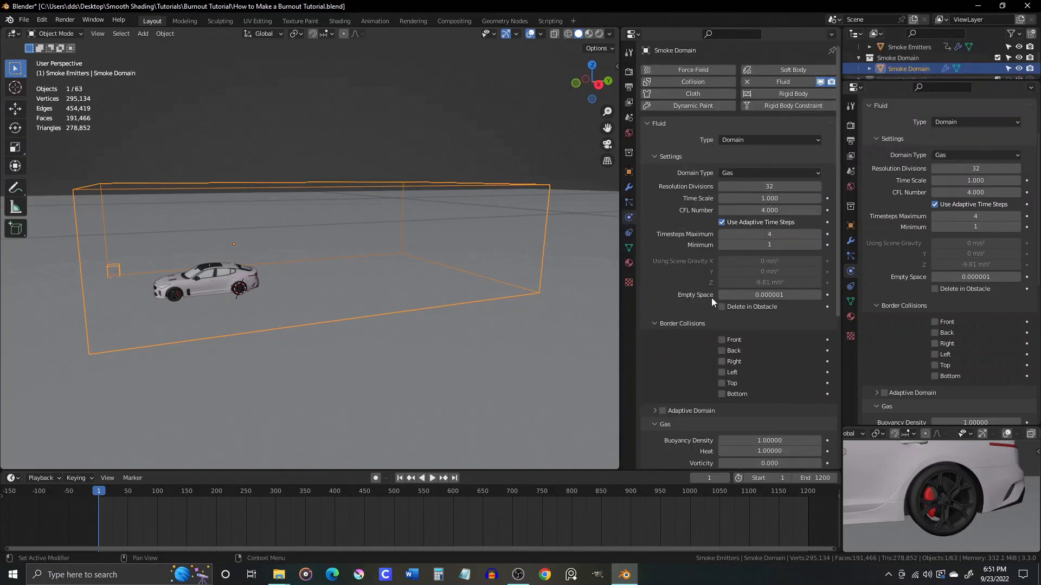
click(834, 51)
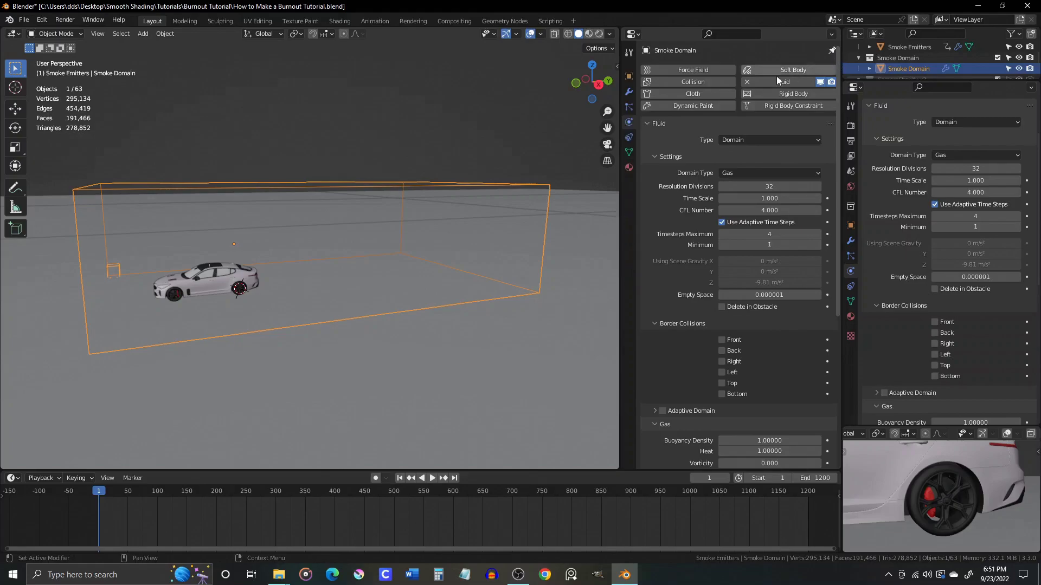
click(916, 47)
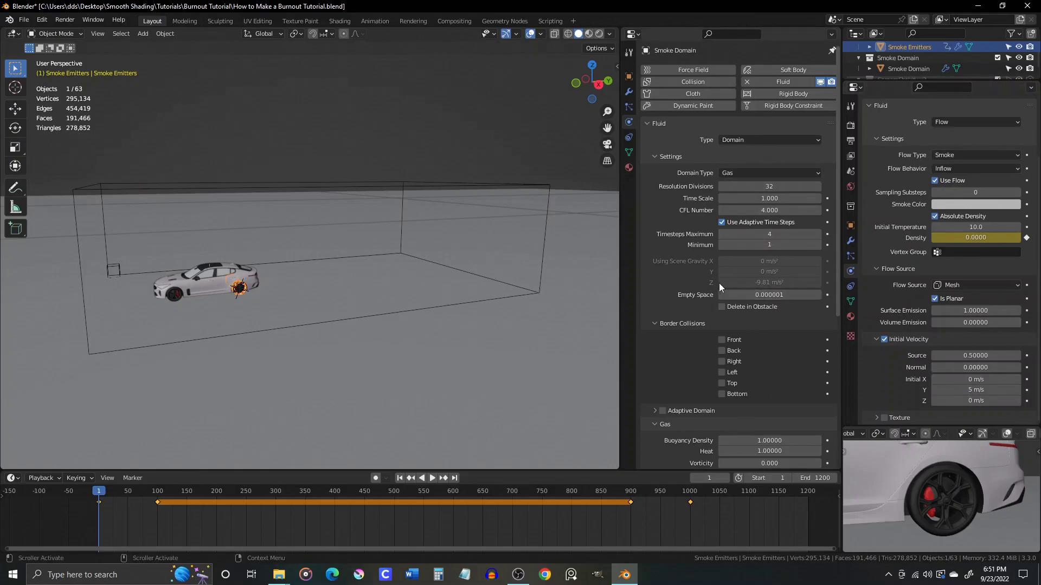
- Enable bottom-only border collisions and Adaptive Domain so the domain box shrinks around the car
click(720, 220)
scroll(719, 218, down, 2)
scroll(719, 218, down, 1)
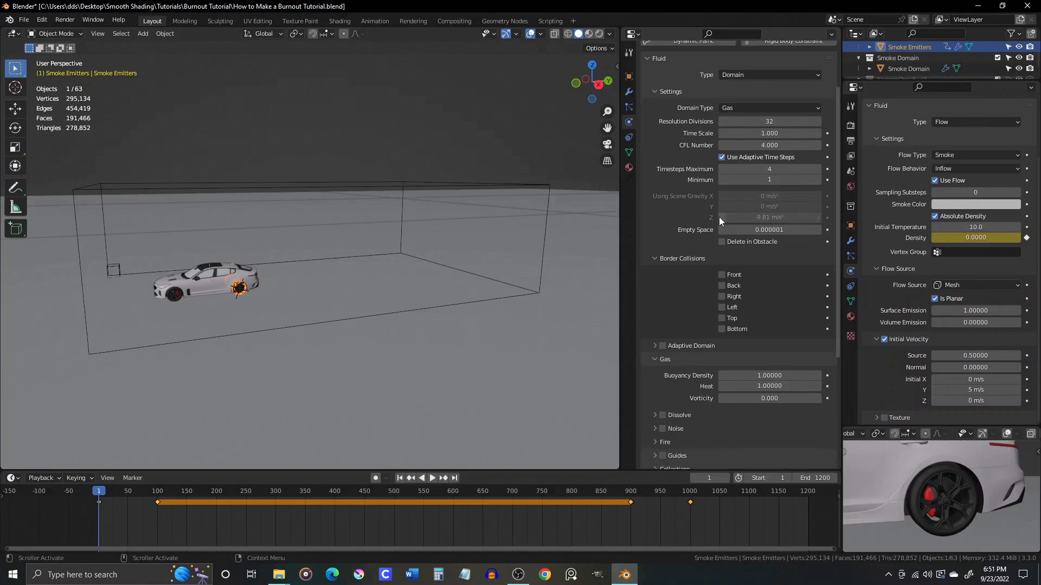
scroll(719, 218, down, 1)
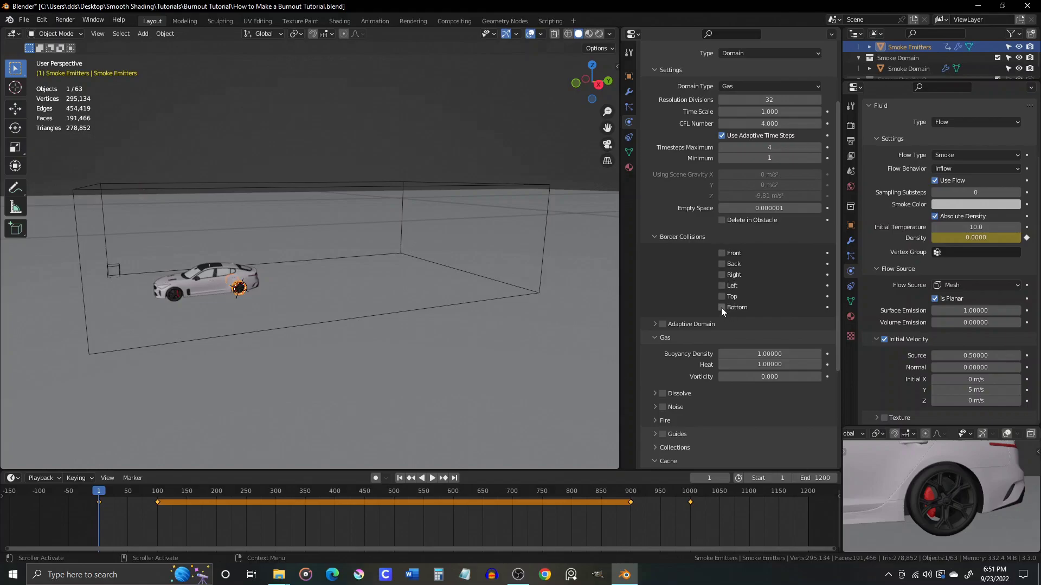
scroll(689, 288, down, 1)
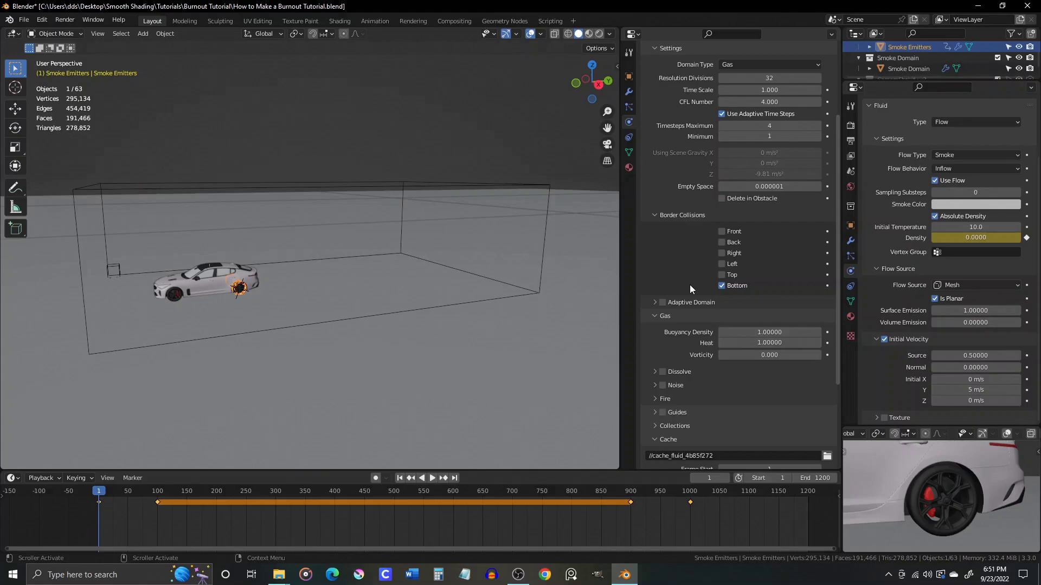
click(662, 303)
scroll(683, 267, down, 1)
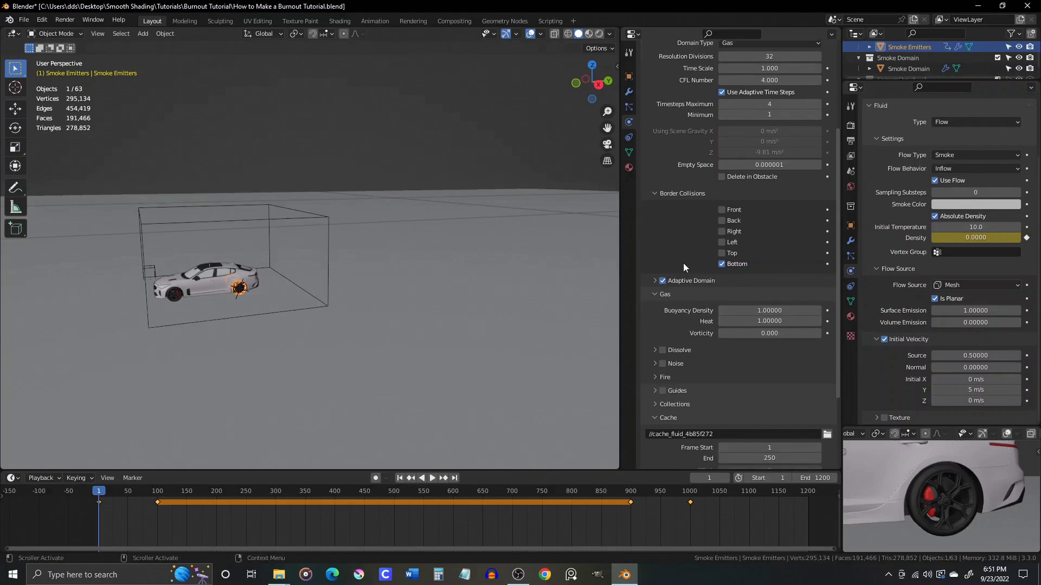
scroll(684, 266, down, 2)
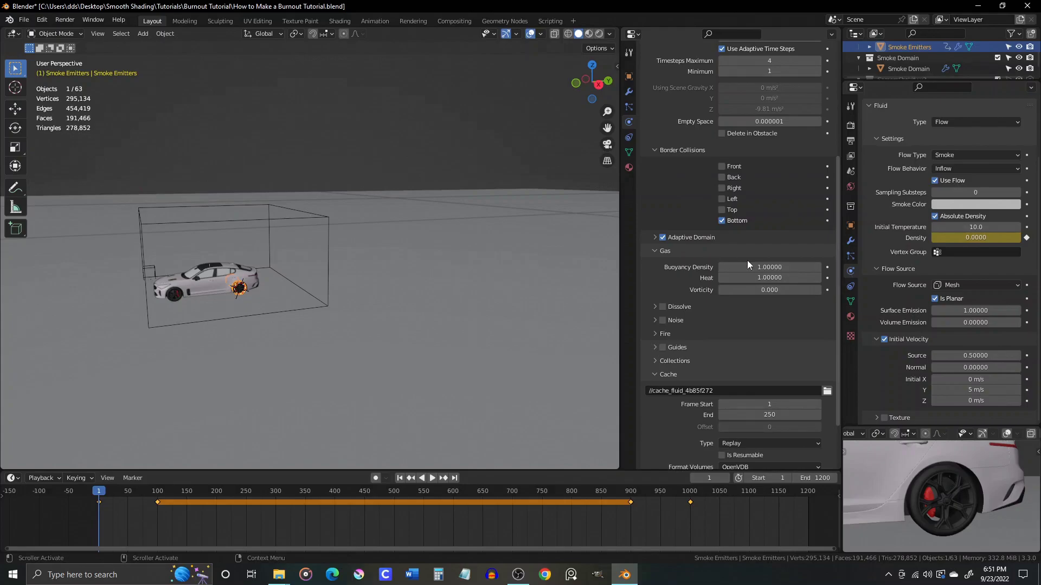
- Give the domain gas buoyancy density -5, heat -5 and vorticity 0.035
double_click(761, 266)
text(-5)
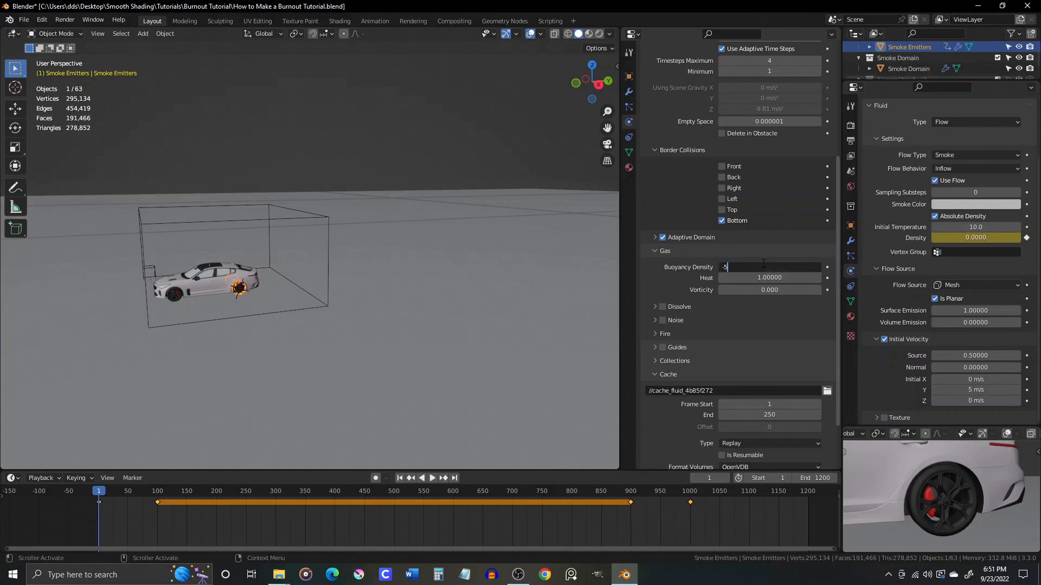
key(Tab)
text(-5)
key(Tab)
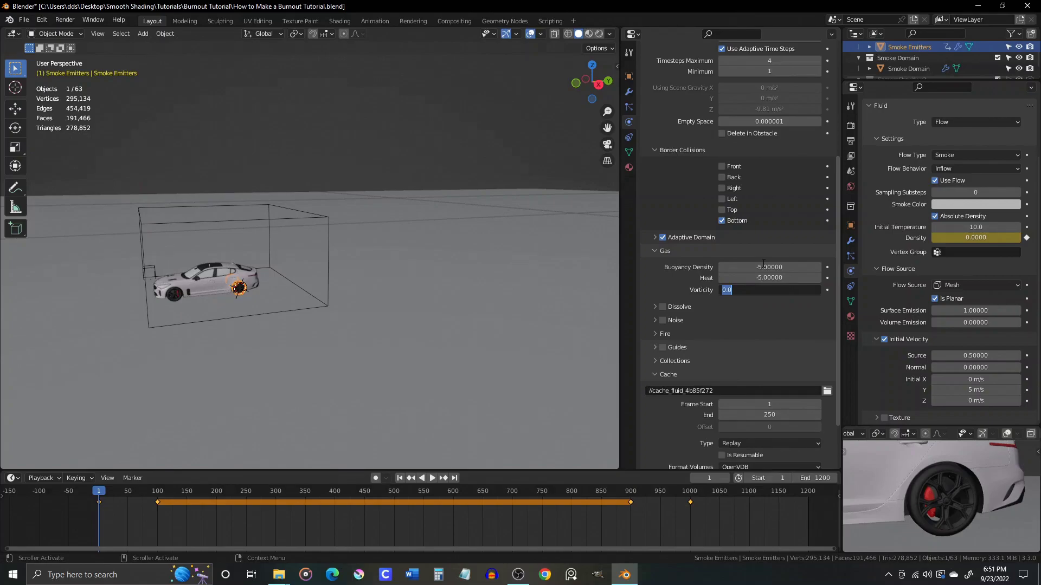
key(BackSpace)
key(ctrl+z)
text(0.035)
key(Tab)
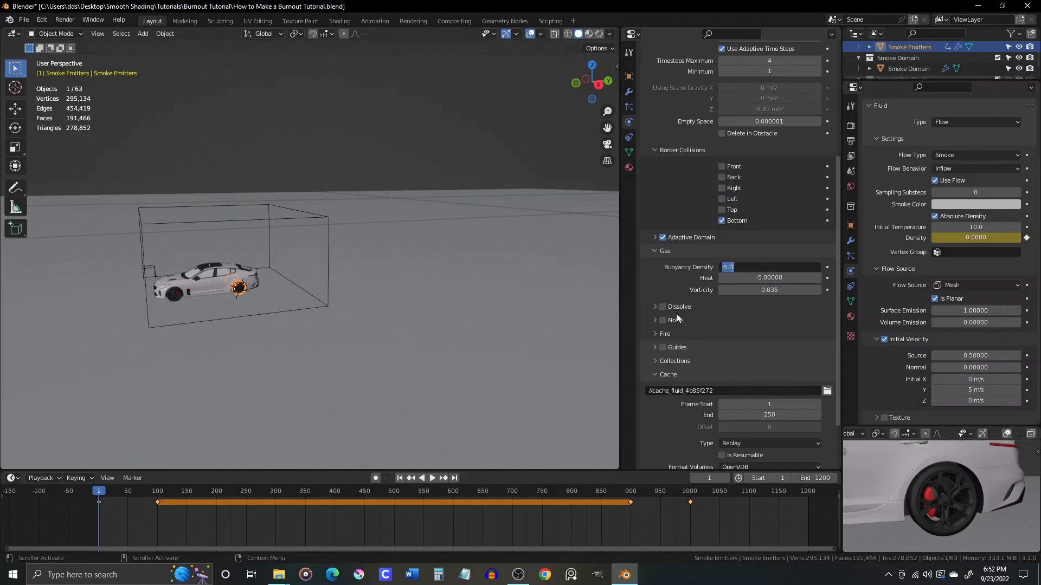
key(Return)
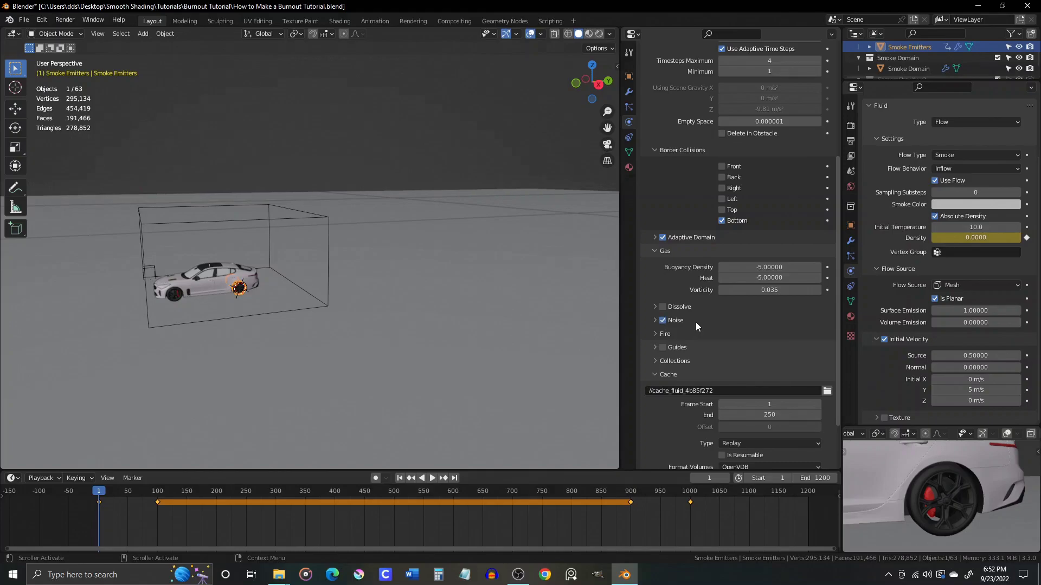
- Choose a playback sync mode in the timeline's Playback settings
scroll(697, 326, down, 3)
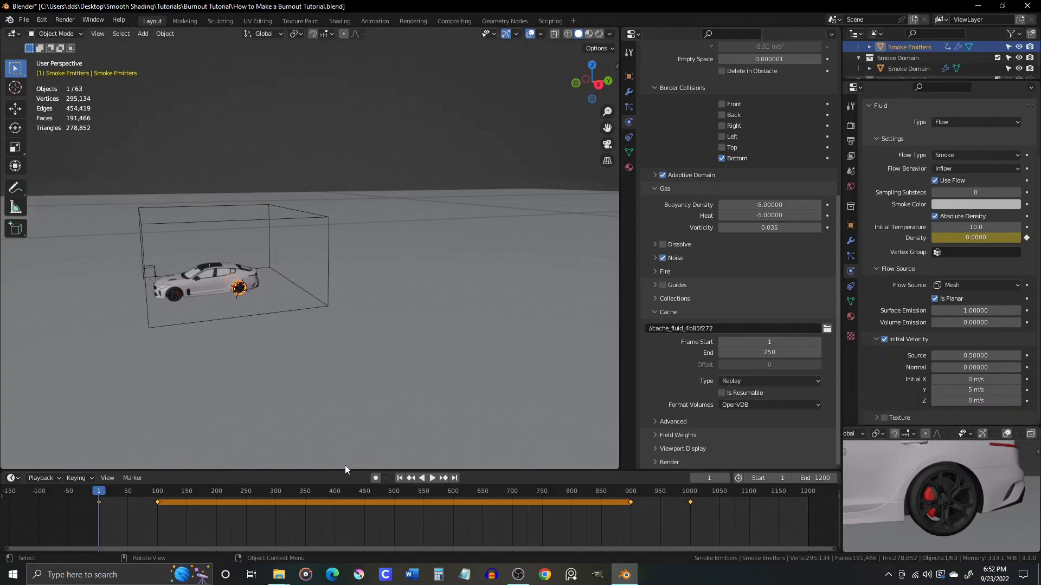
click(40, 478)
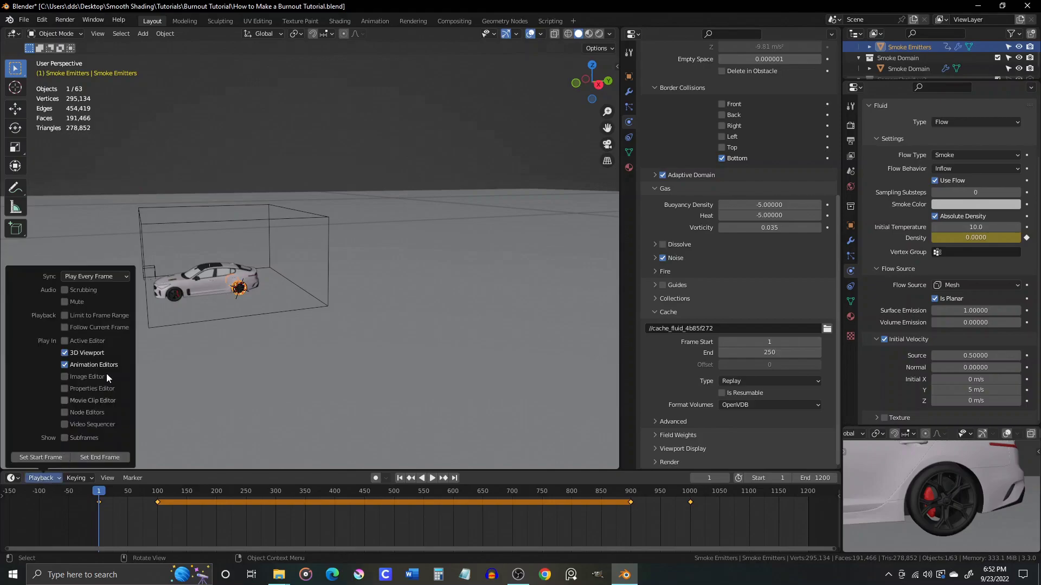
click(101, 278)
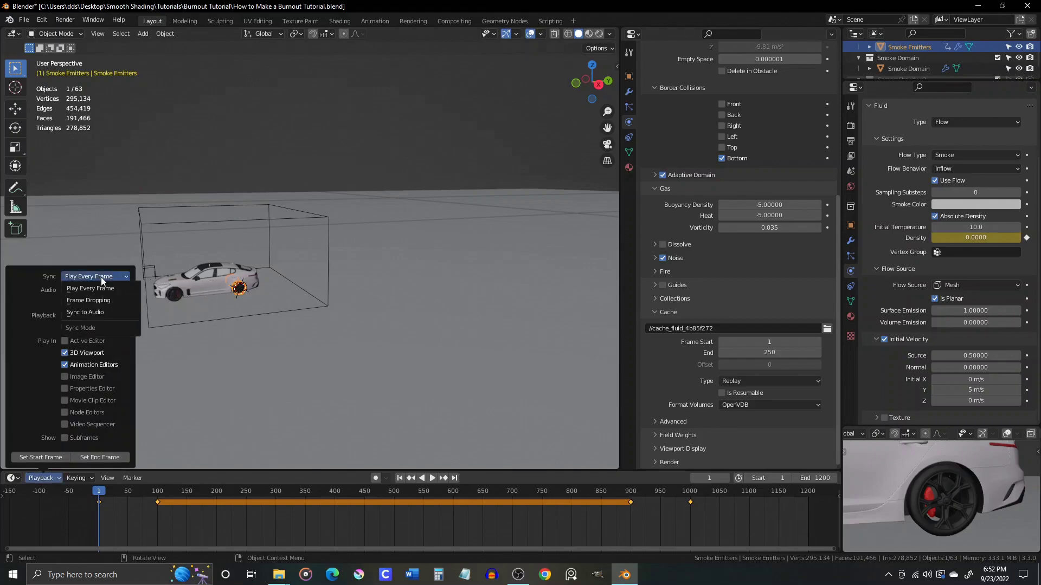
click(99, 313)
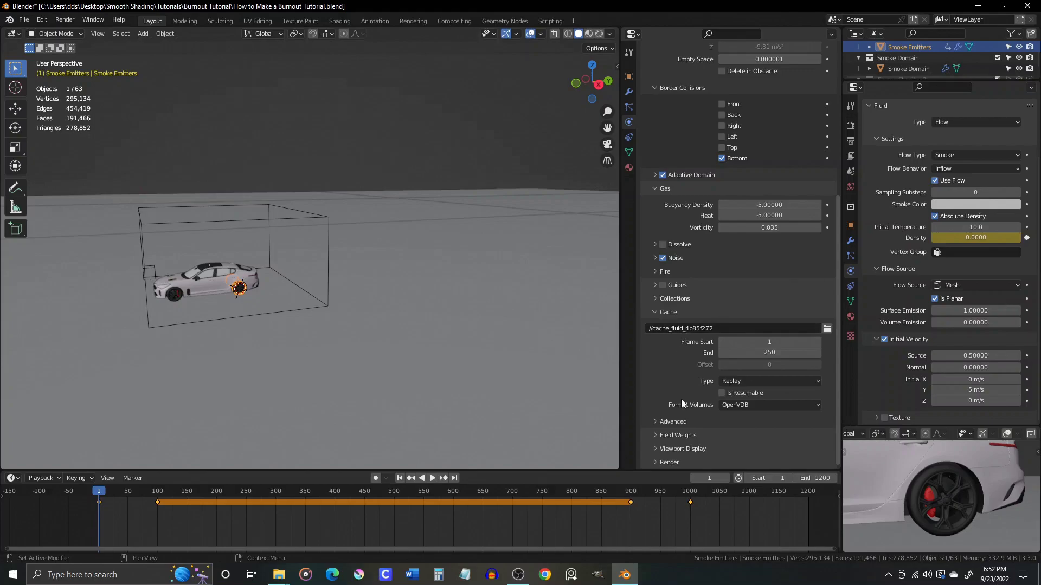
- Set the smoke cache end frame to 1100
click(752, 353)
text(1100)
key(Return)
- Play the timeline to simulate the tire smoke, widen the frame range, and replay it
click(432, 480)
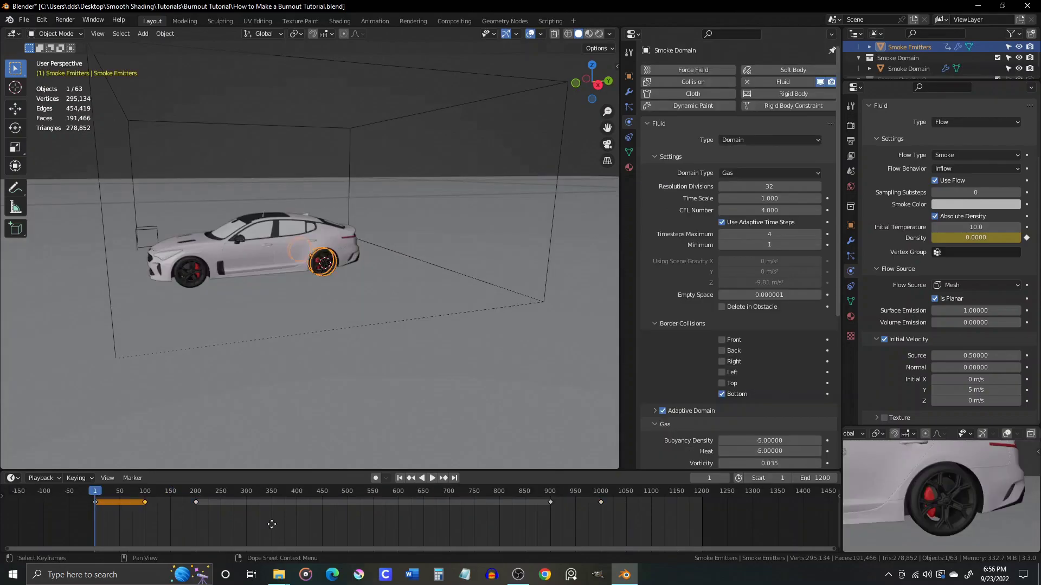
middle_drag(272, 524, 347, 530)
scroll(362, 518, up, 3)
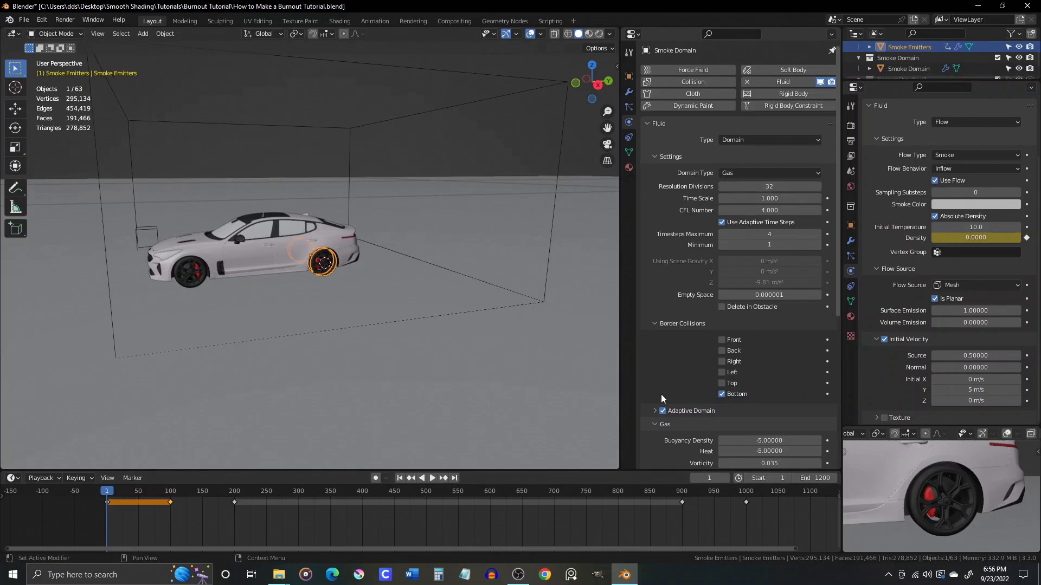
click(433, 478)
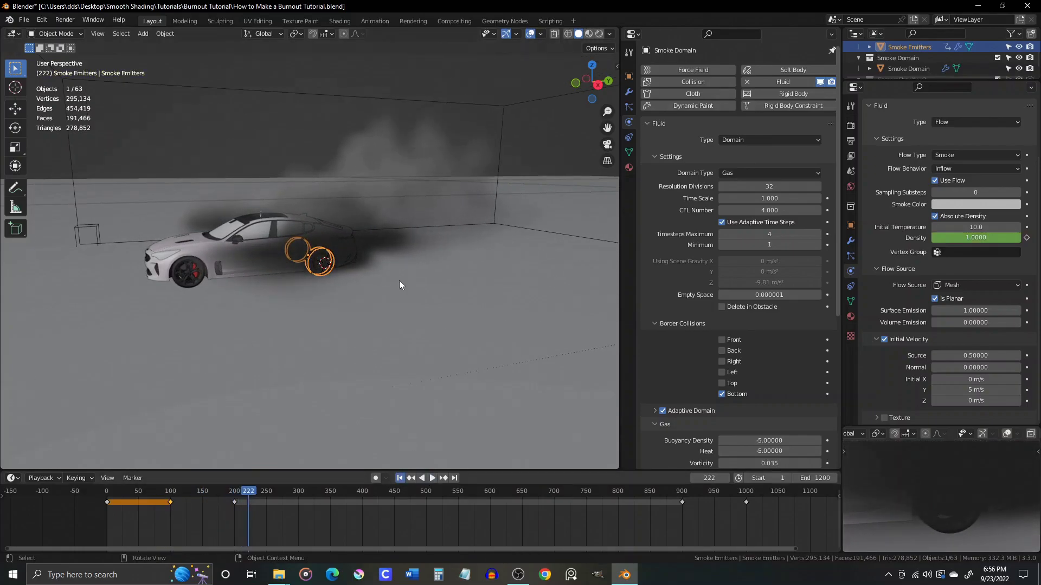
- Set the adaptive domain to add resolution 1, margin 6 and threshold 0.01
key(Escape)
middle_drag(423, 360, 412, 336)
scroll(675, 345, down, 3)
click(675, 345)
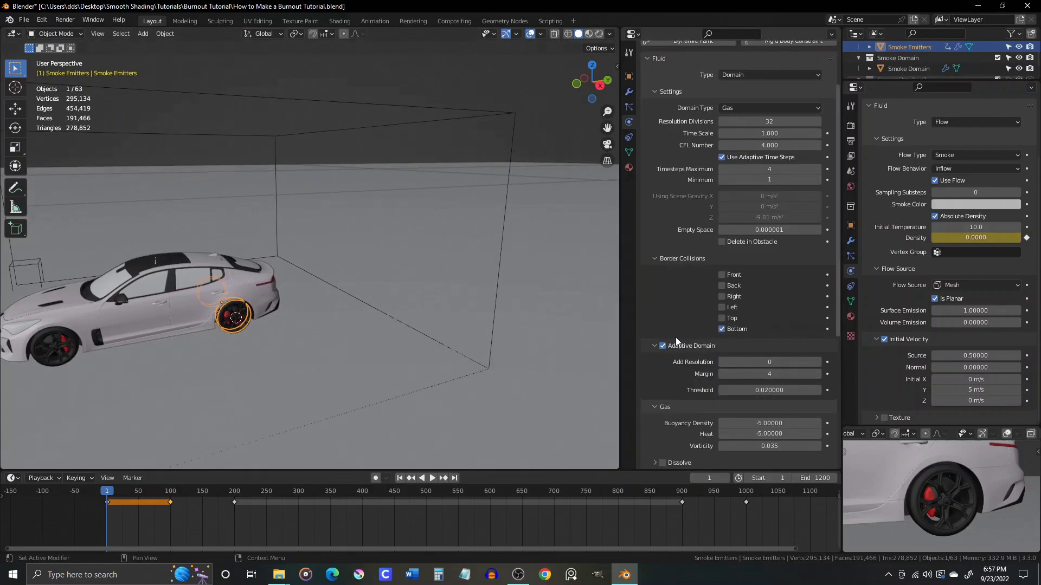
scroll(761, 373, down, 2)
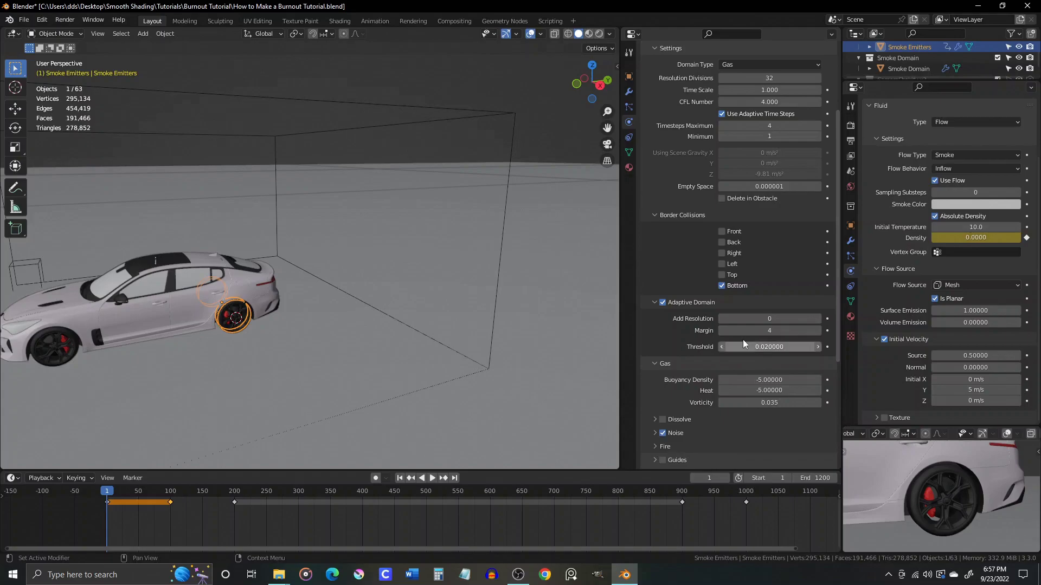
key(Return)
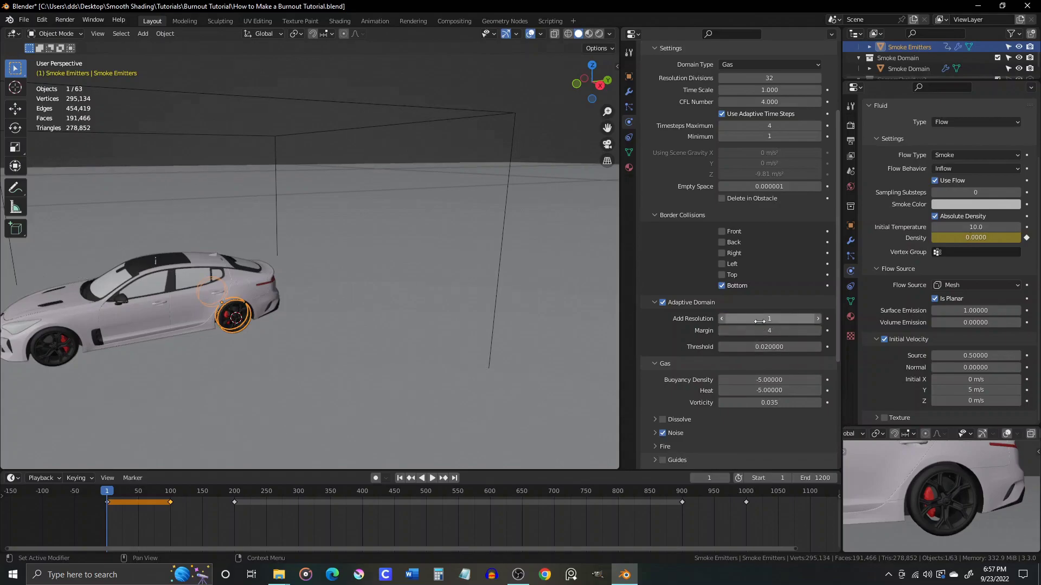
click(765, 329)
key(Return)
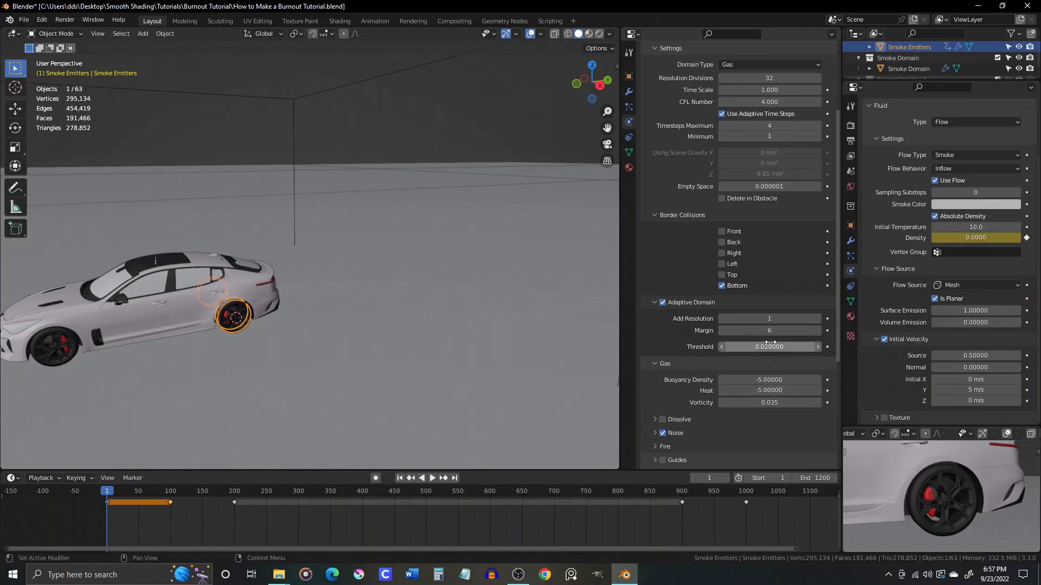
click(777, 347)
key(BackSpace)
key(Return)
- Set the smoke noise to strength 0.5, scale 2.5 and time 0.2
scroll(703, 384, down, 3)
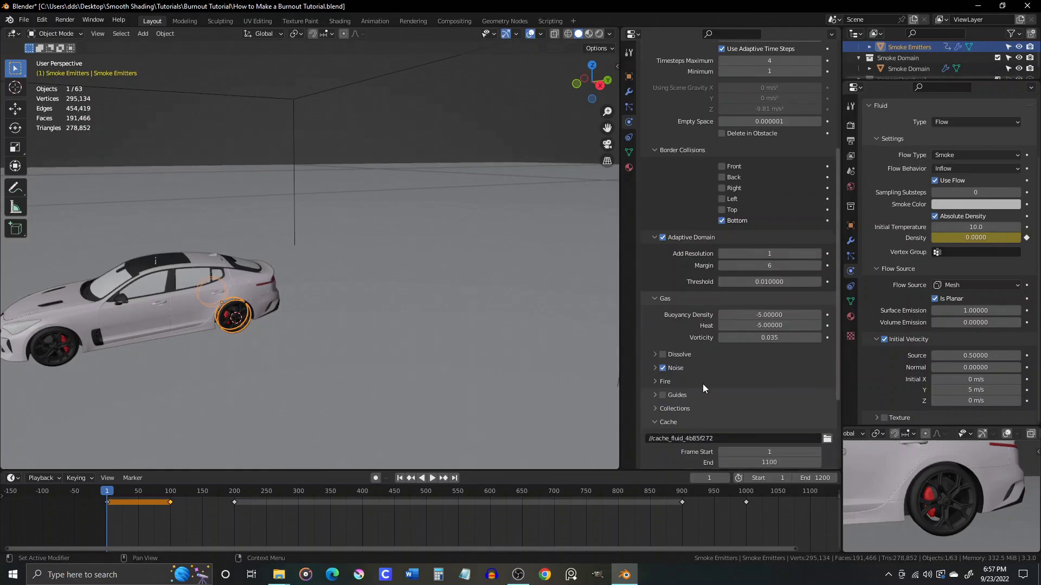
click(675, 369)
scroll(695, 374, down, 2)
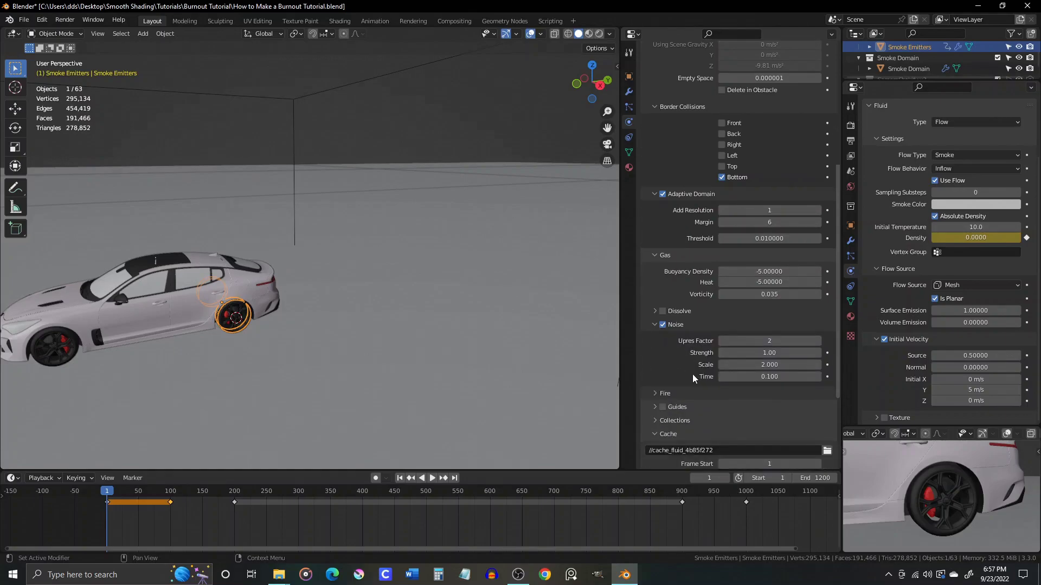
click(767, 351)
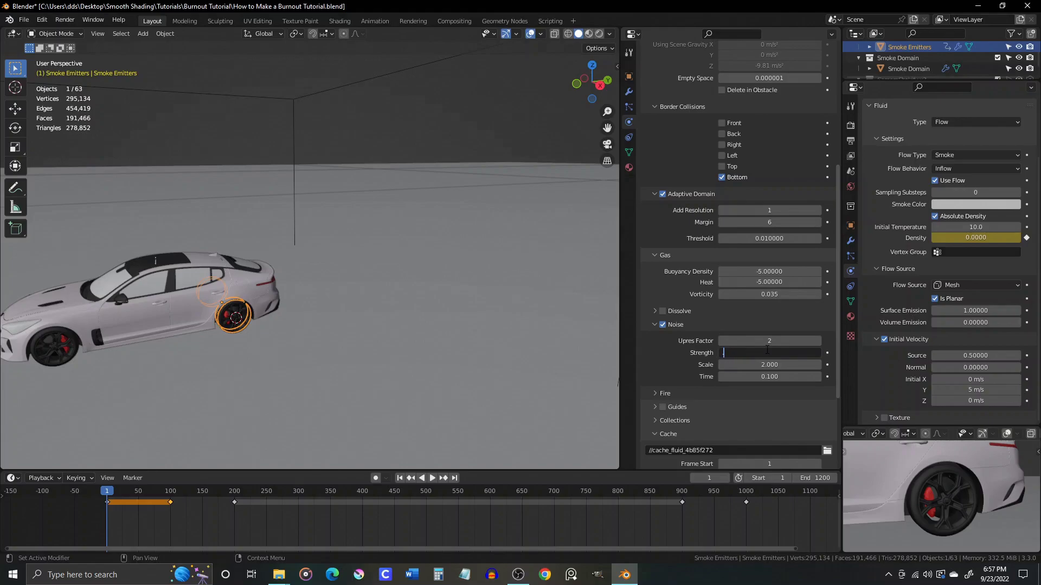
text(0.5)
key(Return)
click(775, 366)
text(2.5)
key(Return)
click(775, 376)
text(.2)
key(Return)
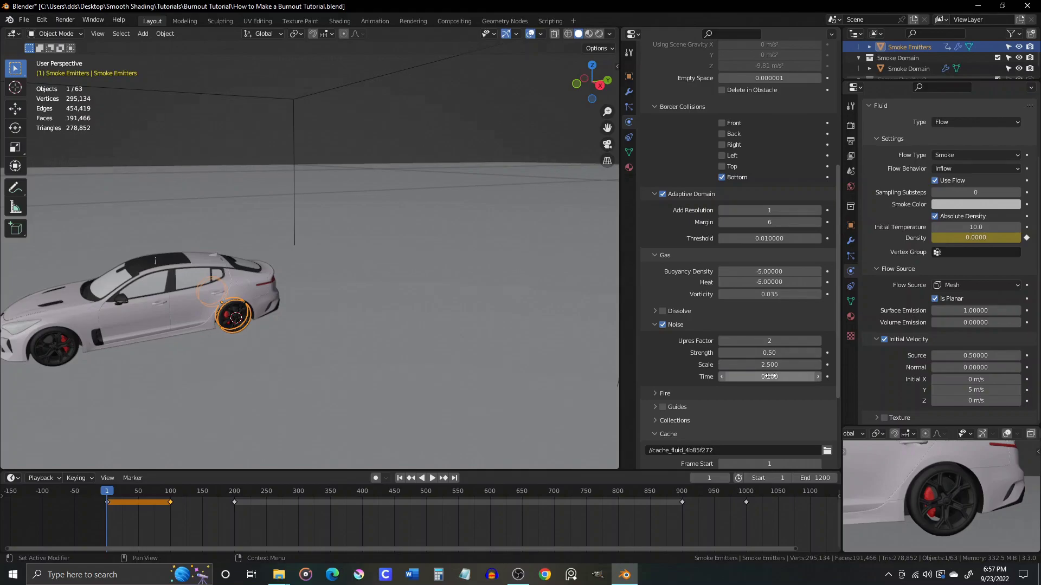
- Set the smoke cache's volume precision to Full in the advanced cache settings
key(KP_7)
scroll(704, 326, down, 5)
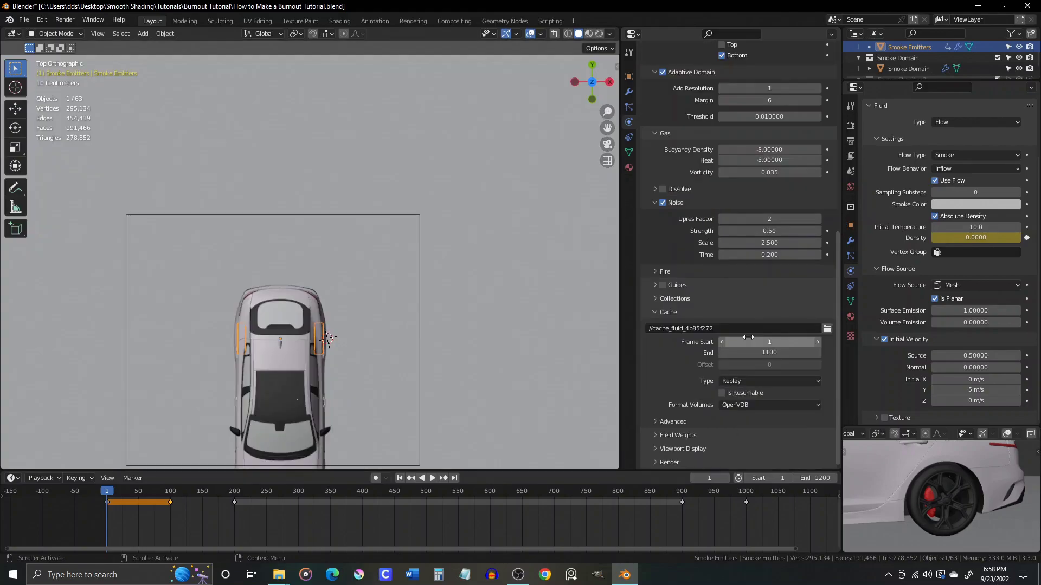
click(655, 421)
scroll(663, 411, down, 1)
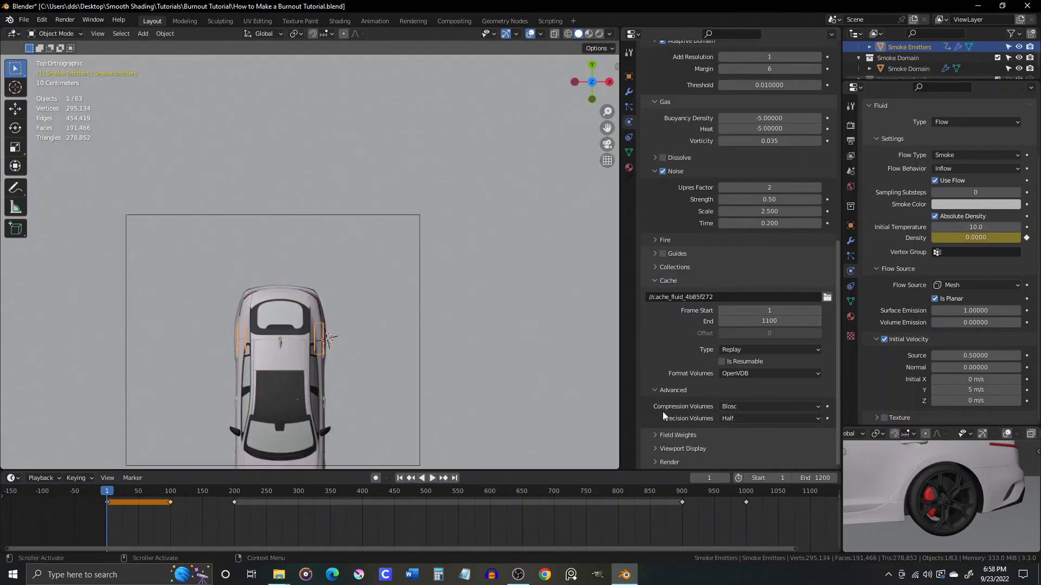
click(735, 419)
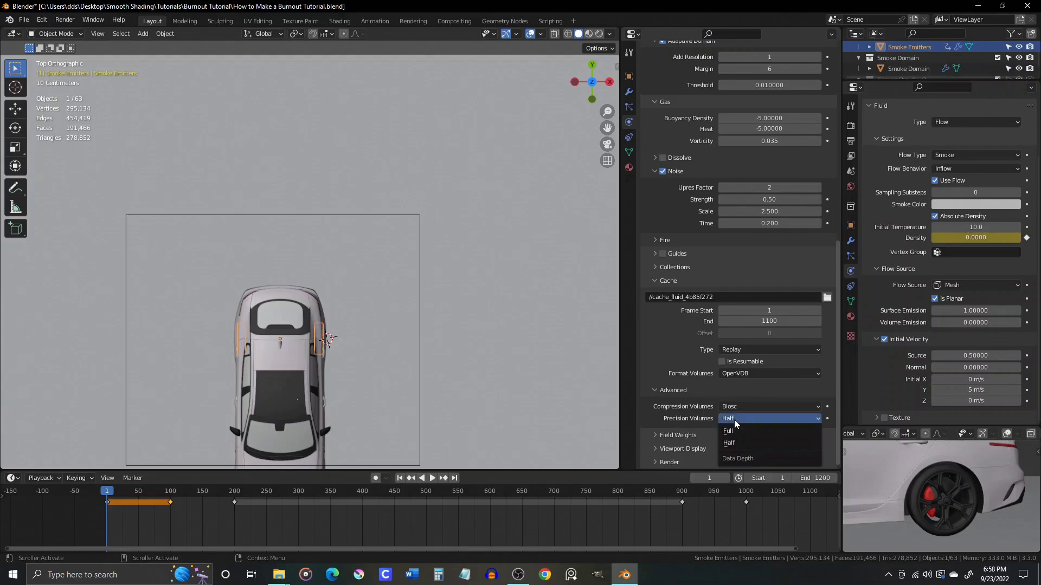
click(732, 430)
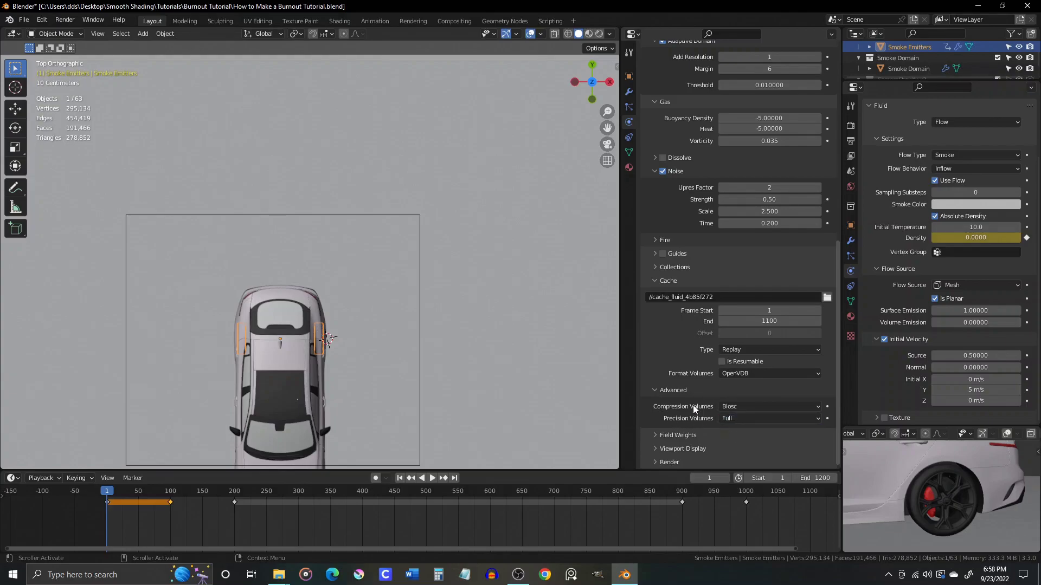
scroll(693, 405, up, 12)
- Preview the simulation playback from a tilted view, then switch to top view
middle_drag(260, 179, 437, 476)
key(space)
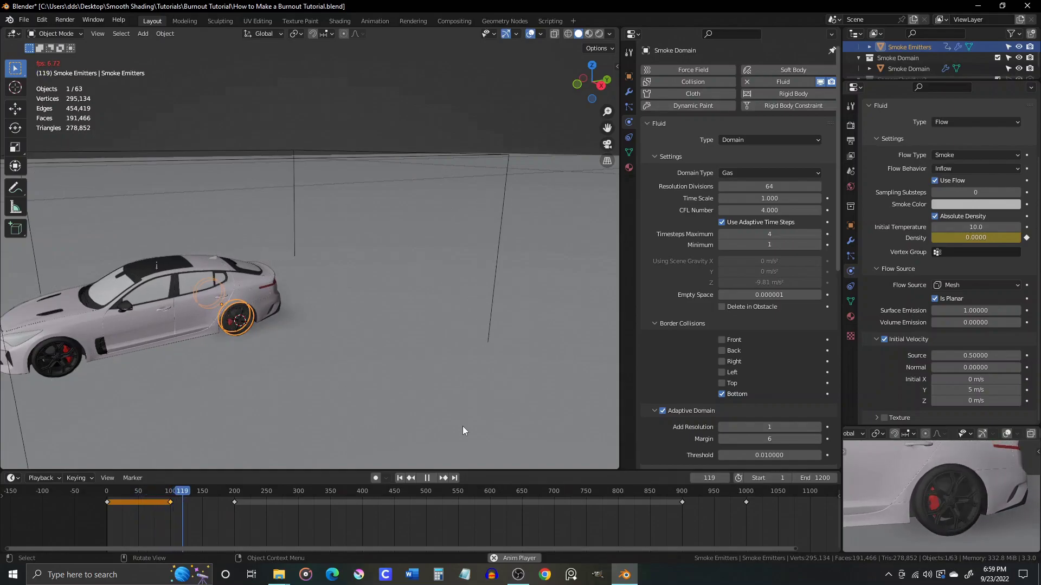
key(KP_7)
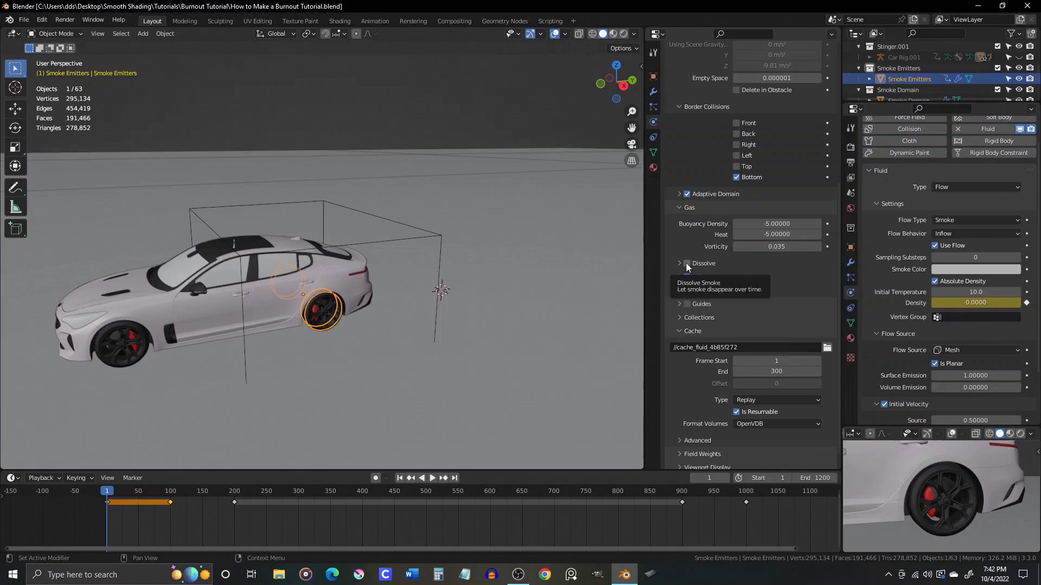
- Enable smoke Dissolve with a dissolve time of 60
click(687, 263)
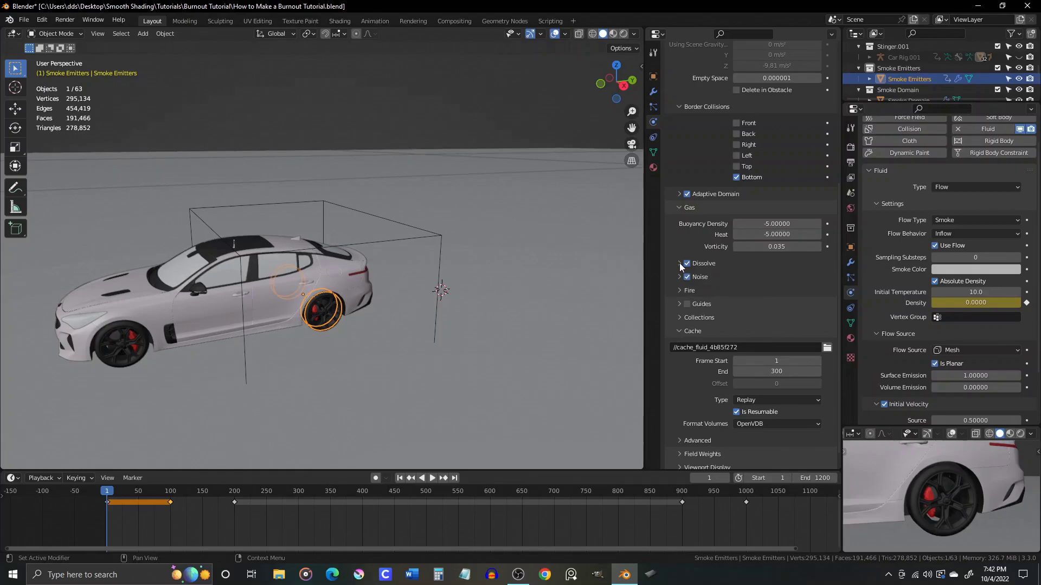
click(679, 263)
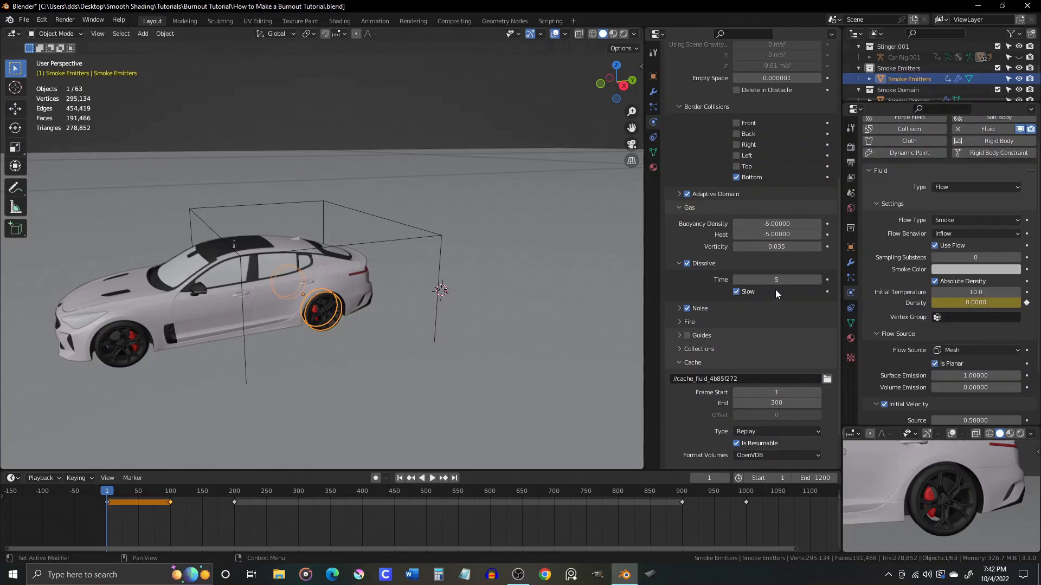
click(773, 280)
key(Return)
scroll(721, 269, down, 2)
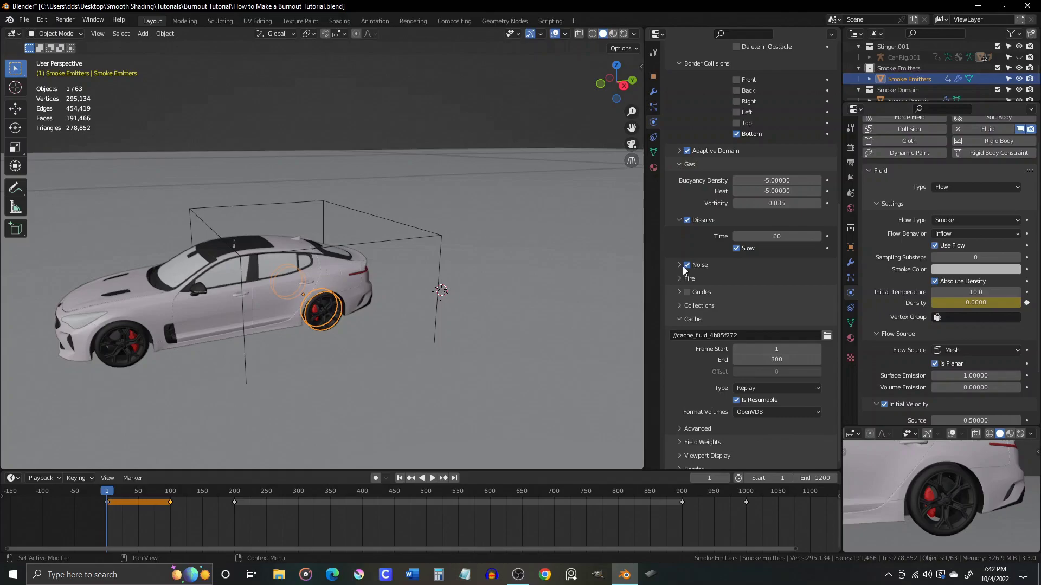
scroll(682, 268, down, 1)
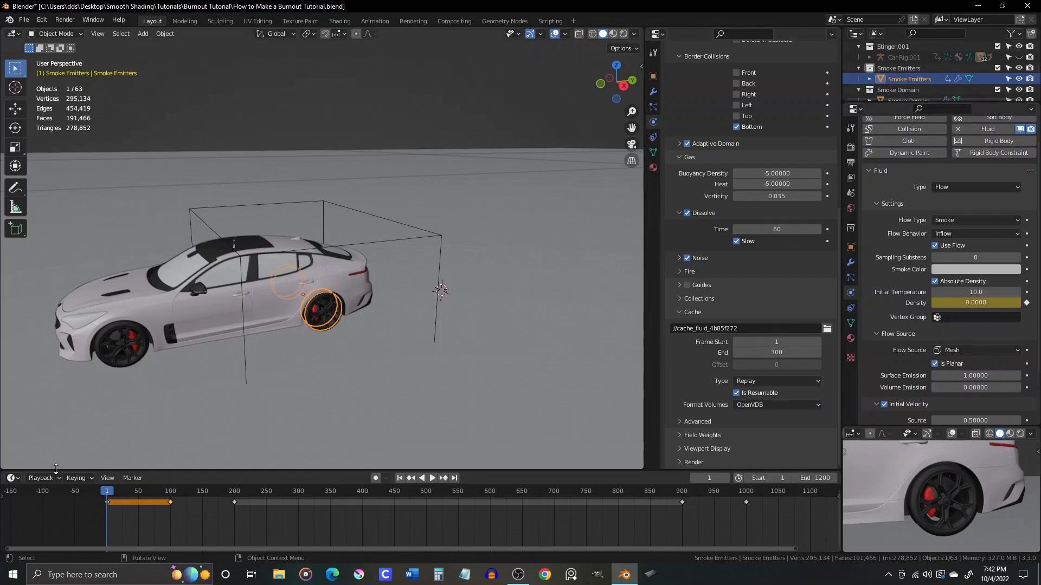
- Play the smoke simulation and stop it at frame 186
click(29, 478)
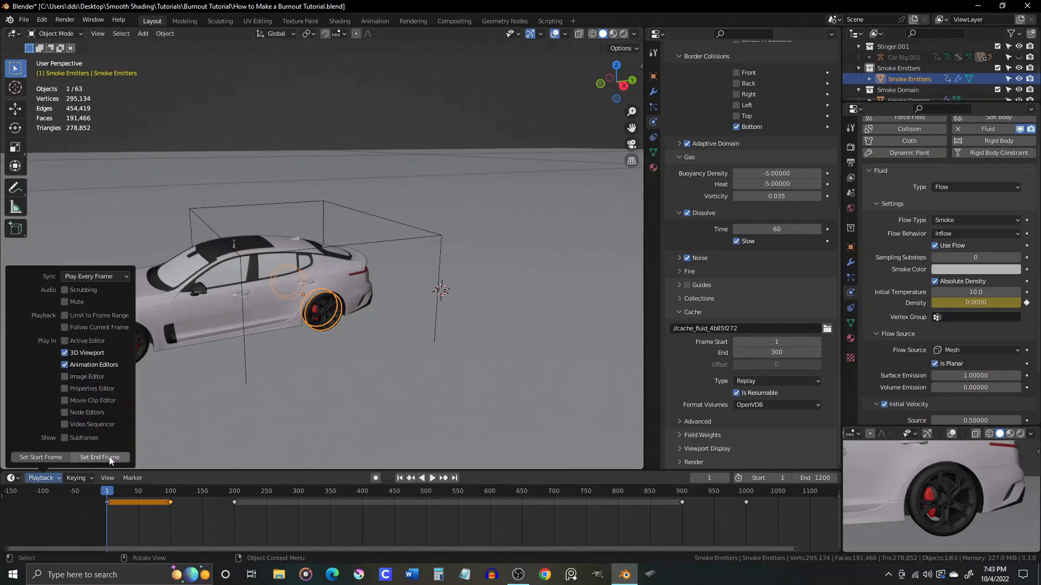
click(434, 479)
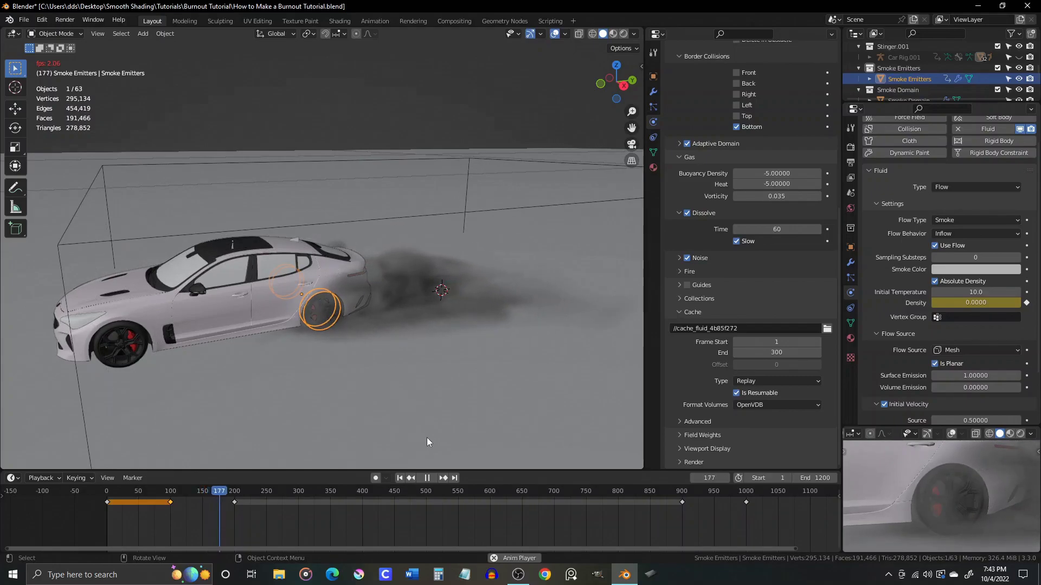
click(427, 478)
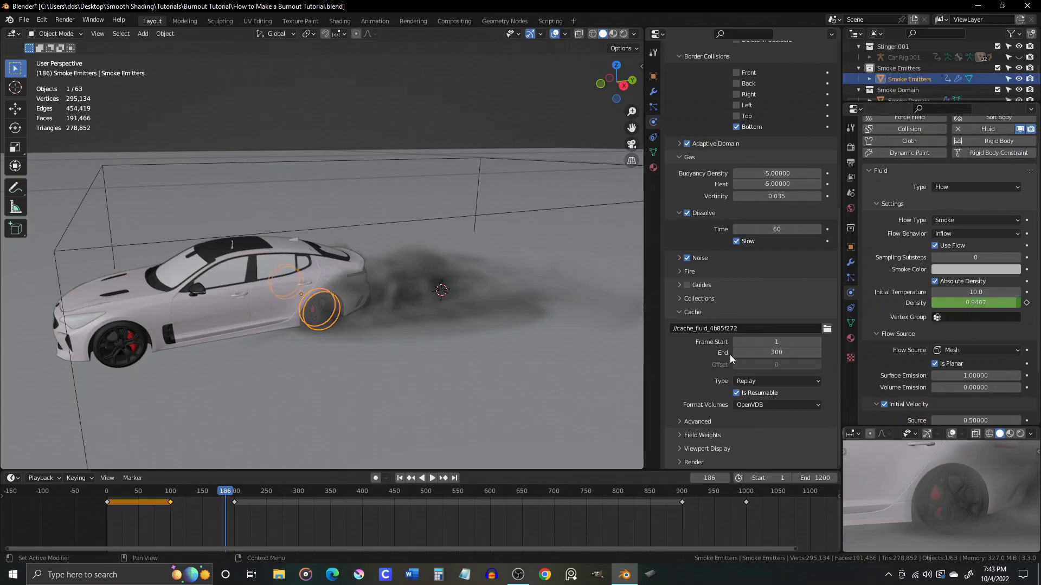
click(744, 381)
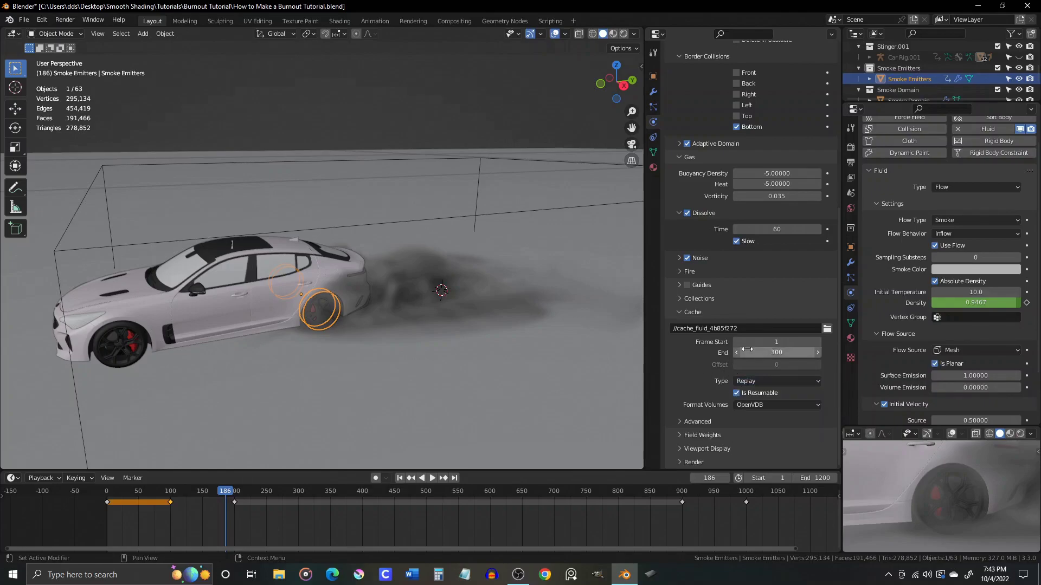
- Orbit around the car to inspect the smoke plume inside the domain box
middle_drag(400, 310, 427, 343)
scroll(428, 343, up, 4)
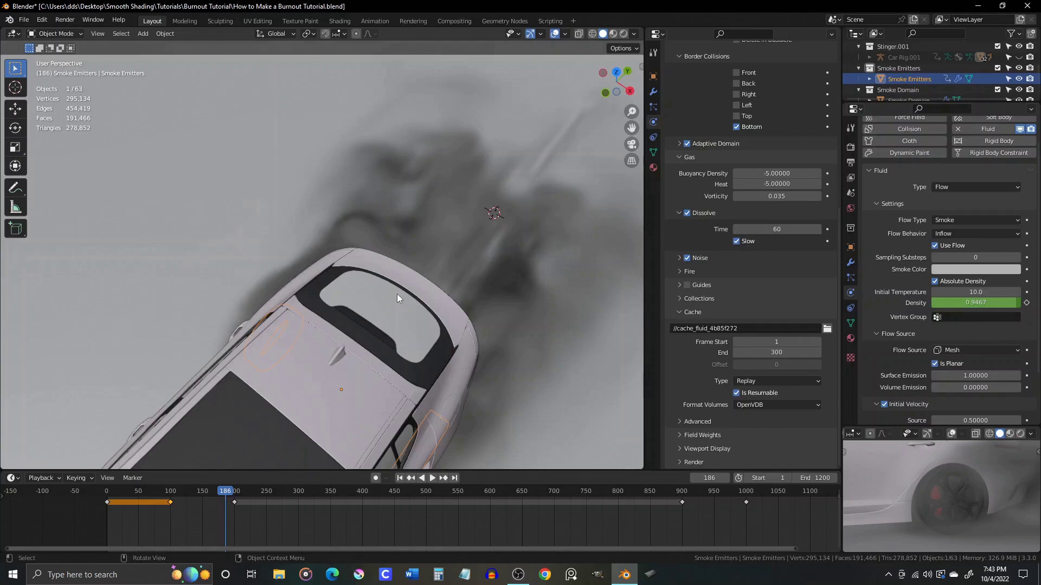
middle_drag(397, 295, 337, 270)
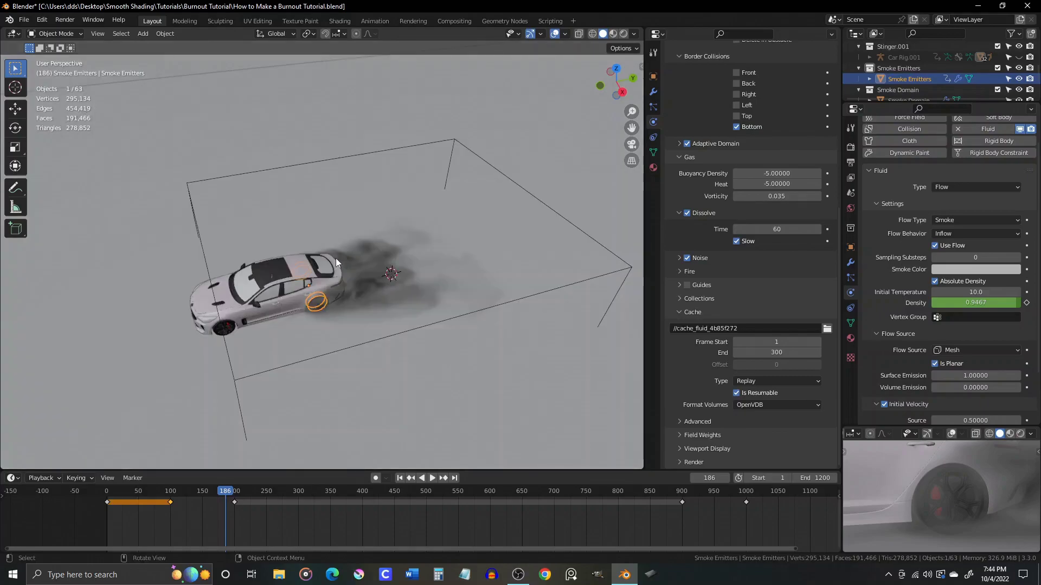
middle_drag(336, 263, 375, 291)
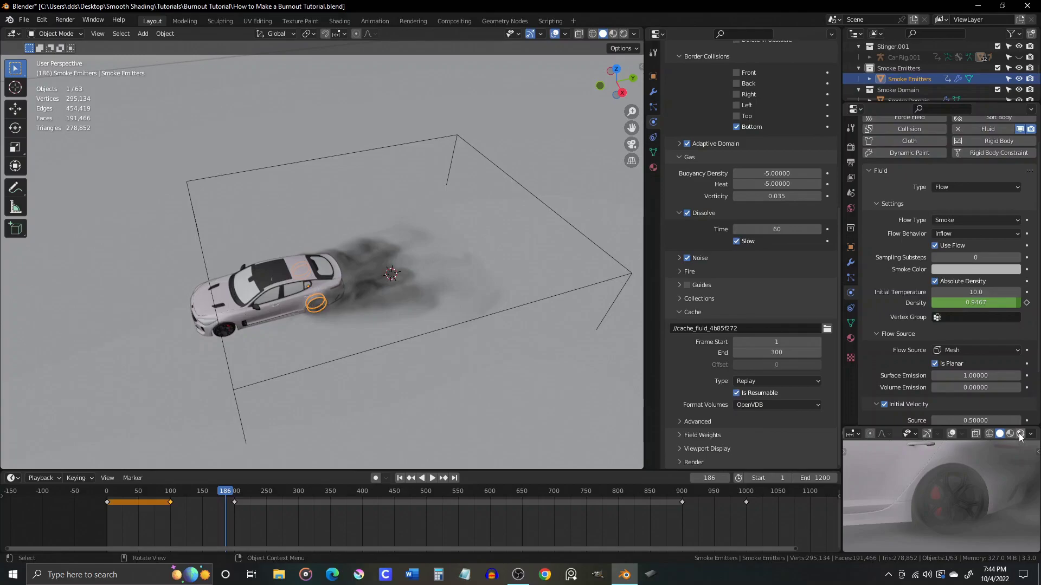
click(1019, 433)
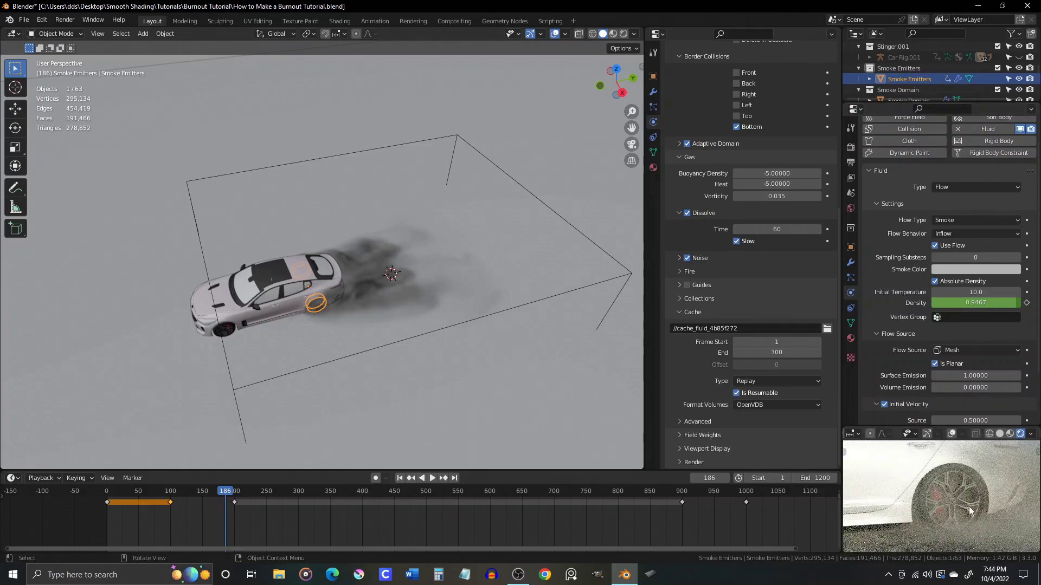
click(999, 433)
mouse_move(396, 300)
middle_down()
mouse_move(436, 343)
mouse_move(421, 327)
mouse_move(437, 248)
middle_up()
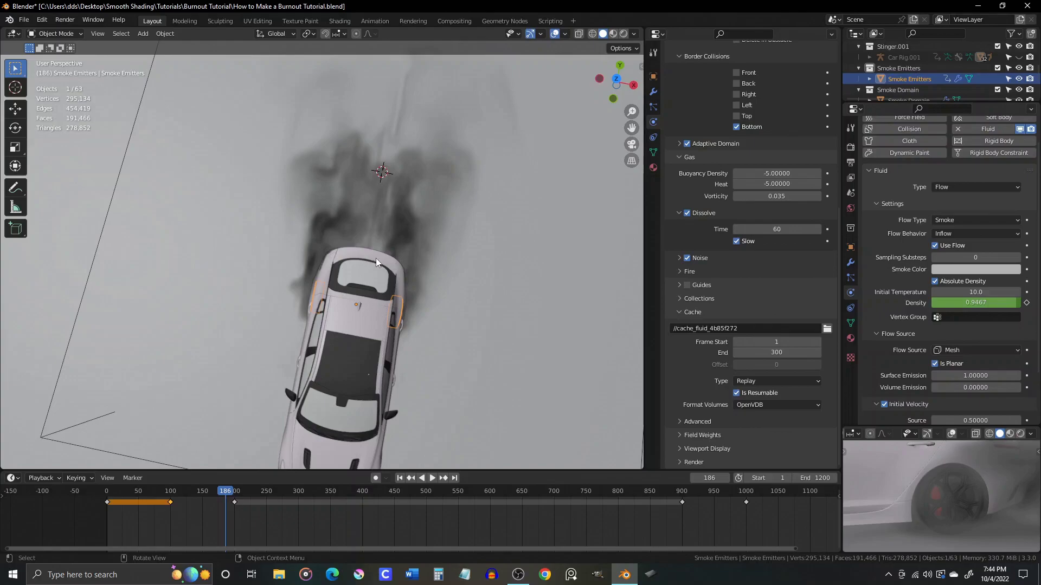
middle_drag(377, 258, 305, 211)
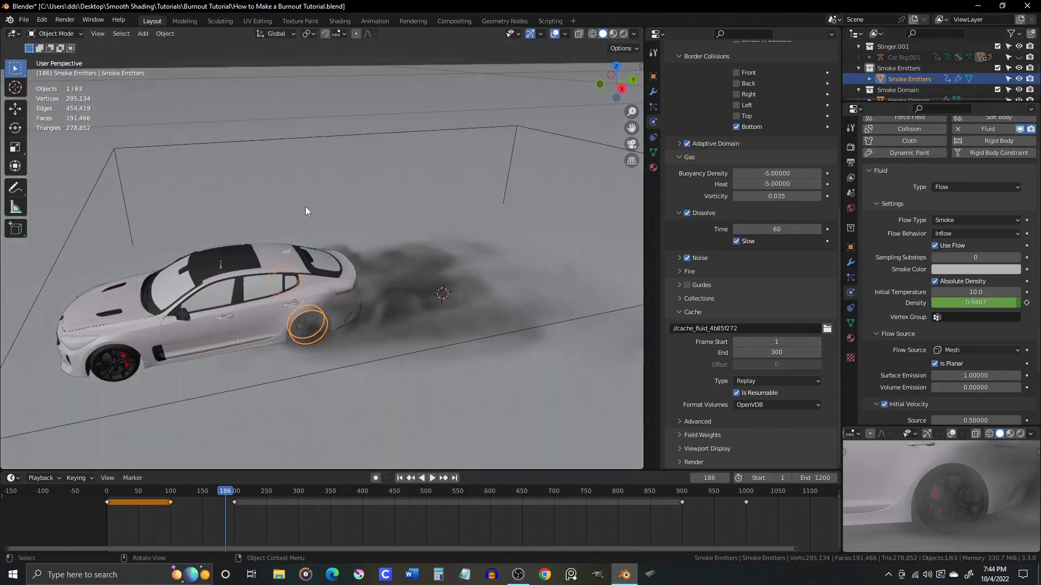
scroll(304, 358, up, 1)
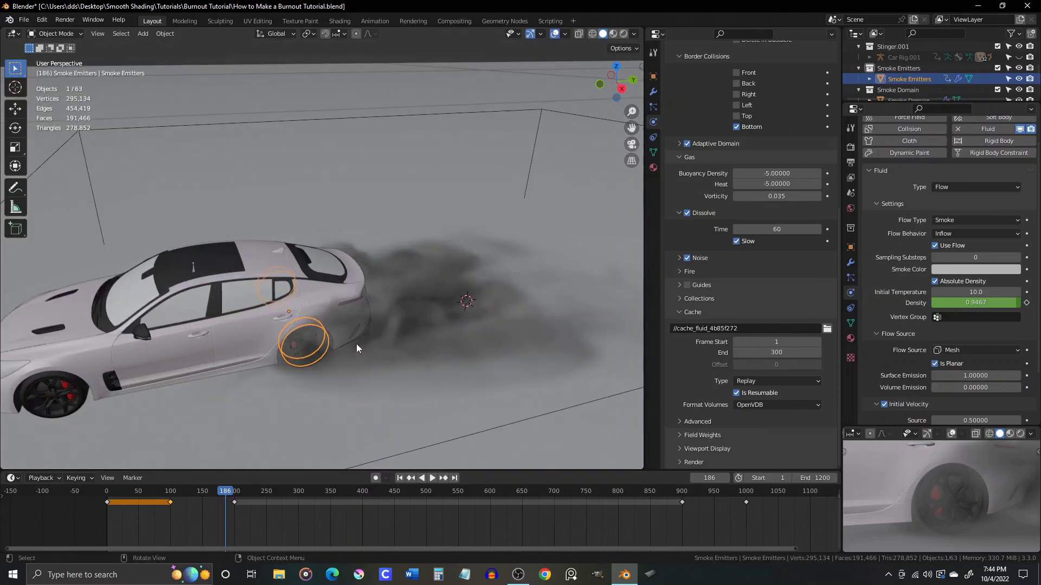
- At frame 1 in top view, add a Turbulence force field and raise it slightly along Z
key(shift+Left)
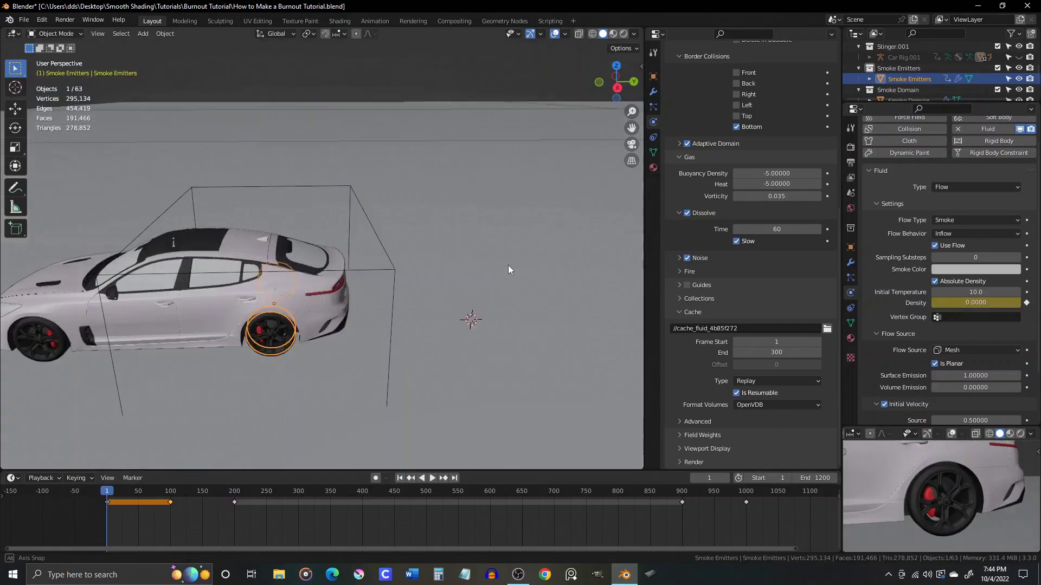
key(KP_7)
key(shift+a)
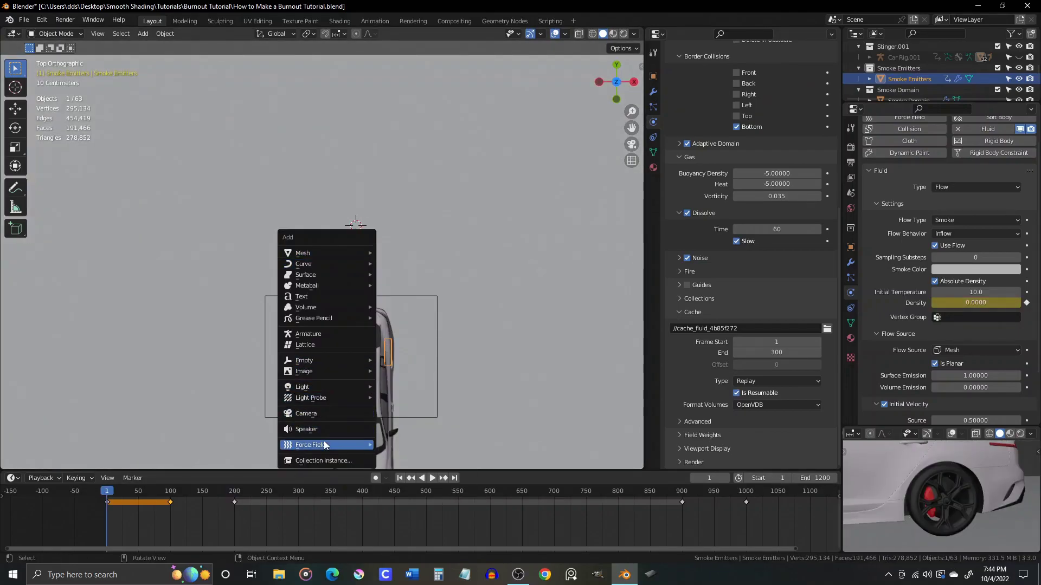
mouse_move(325, 445)
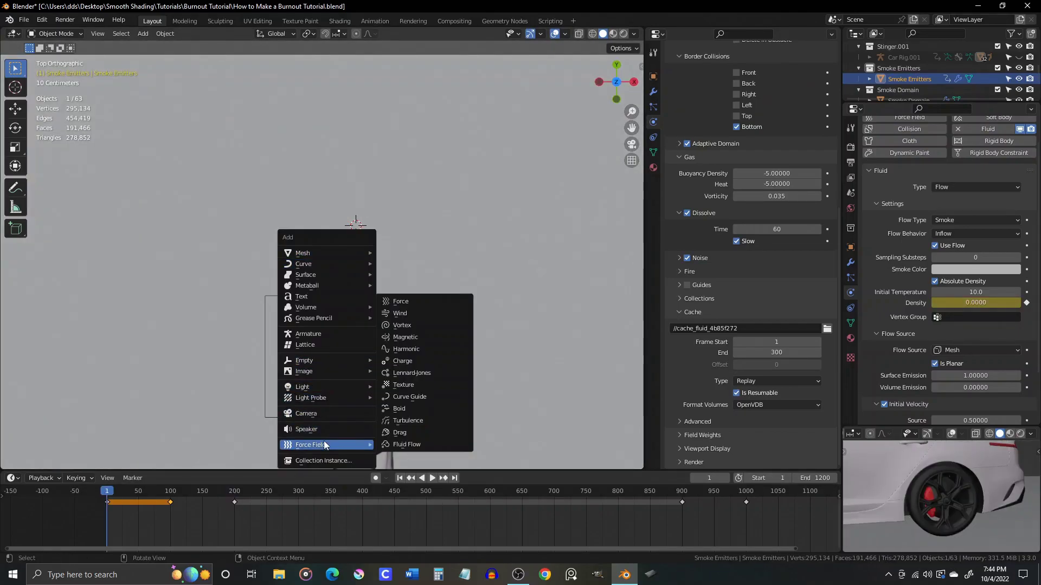
click(417, 420)
middle_drag(470, 262, 357, 146)
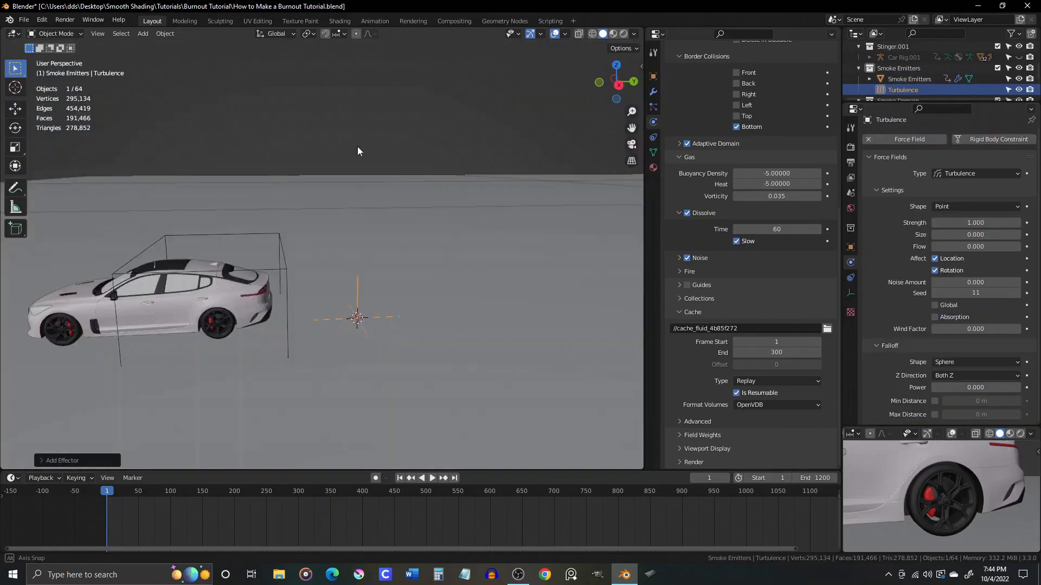
scroll(373, 282, up, 3)
key(g)
key(z)
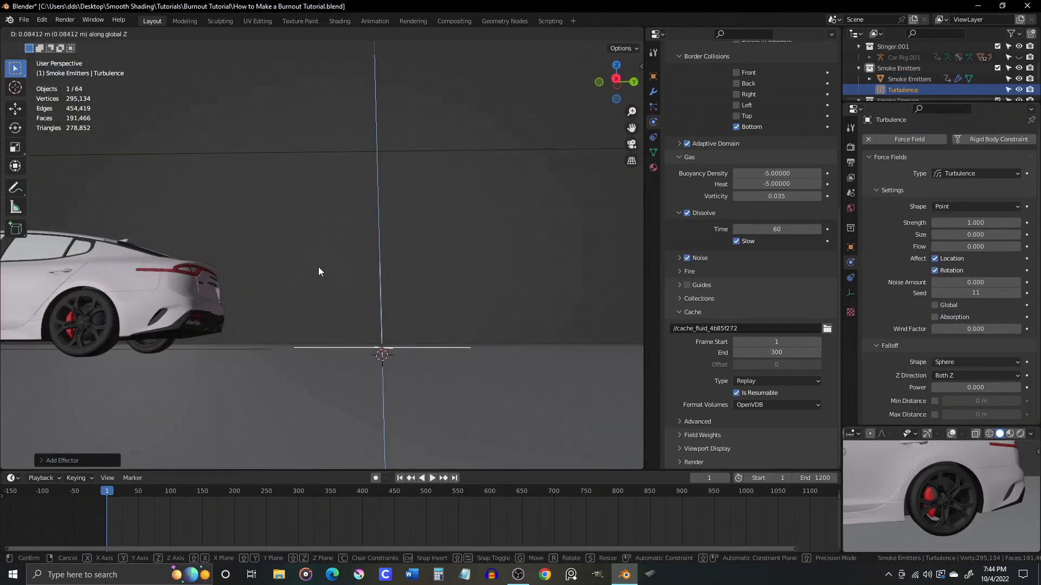
click(319, 272)
middle_drag(319, 272, 279, 288)
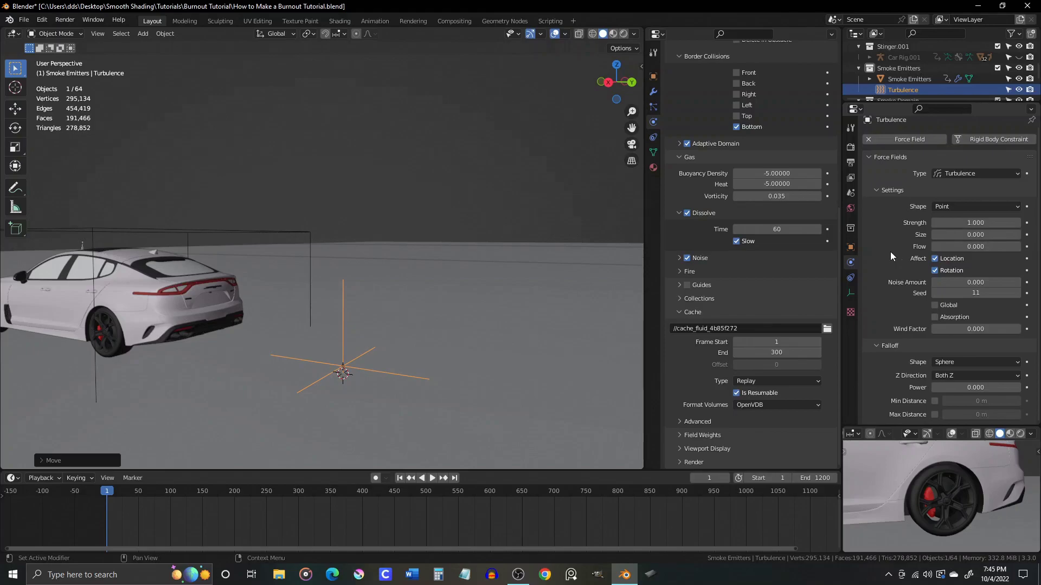
- Give the Turbulence field strength 0.5, size 1 and seed 46
click(987, 222)
text(0.5)
key(Tab)
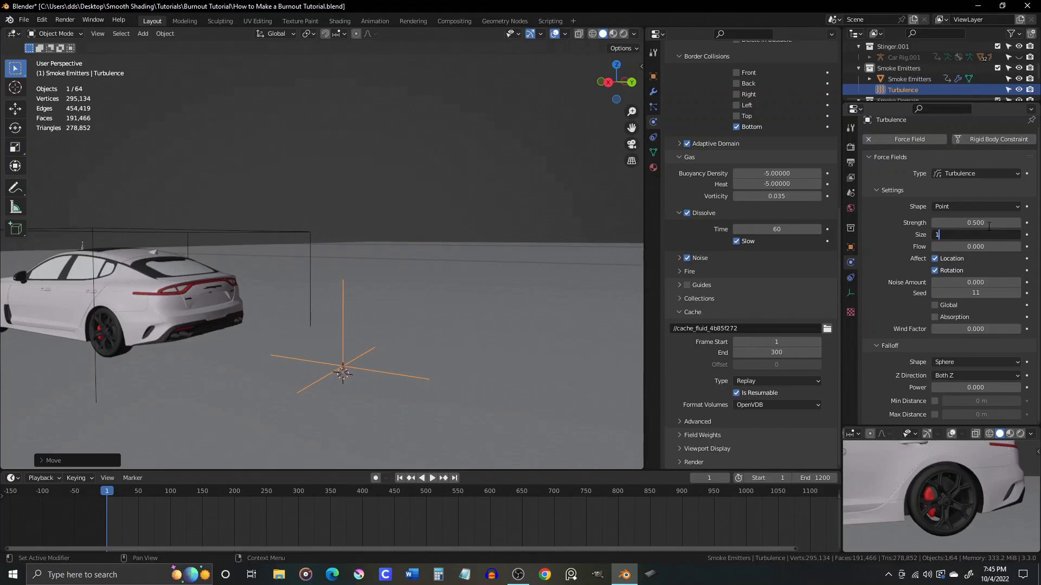
key(Return)
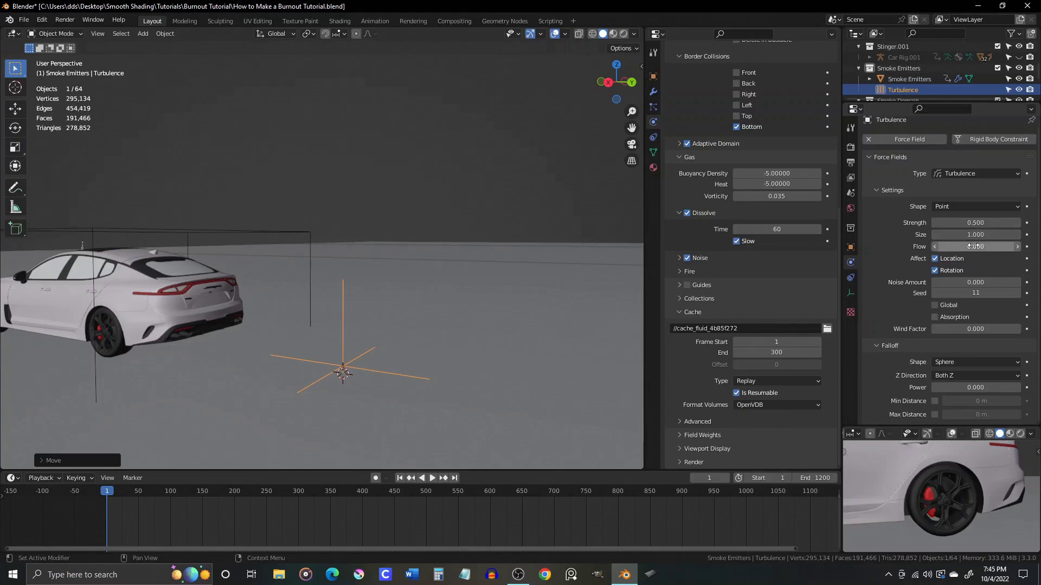
click(980, 293)
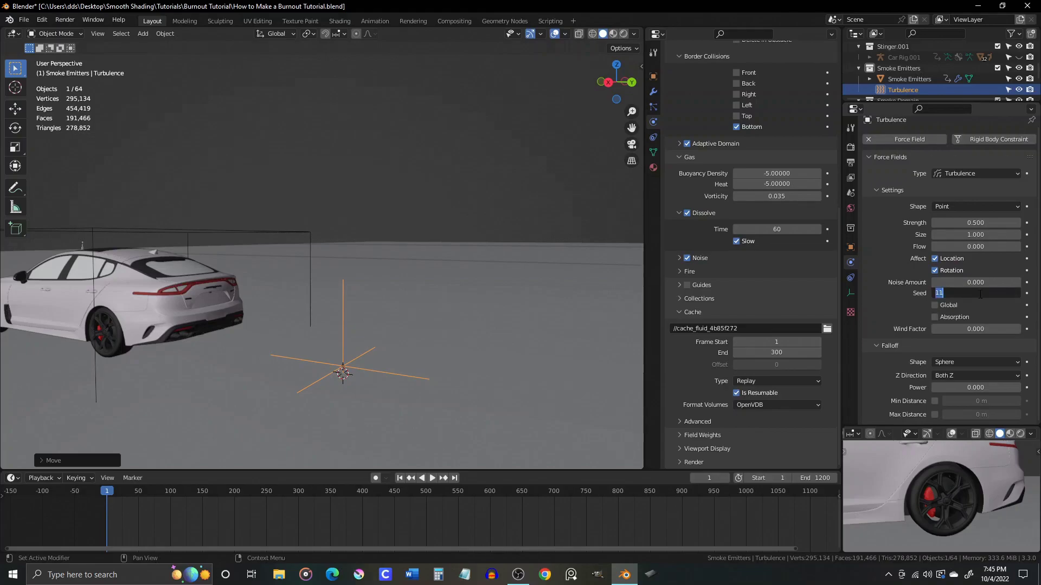
key(Return)
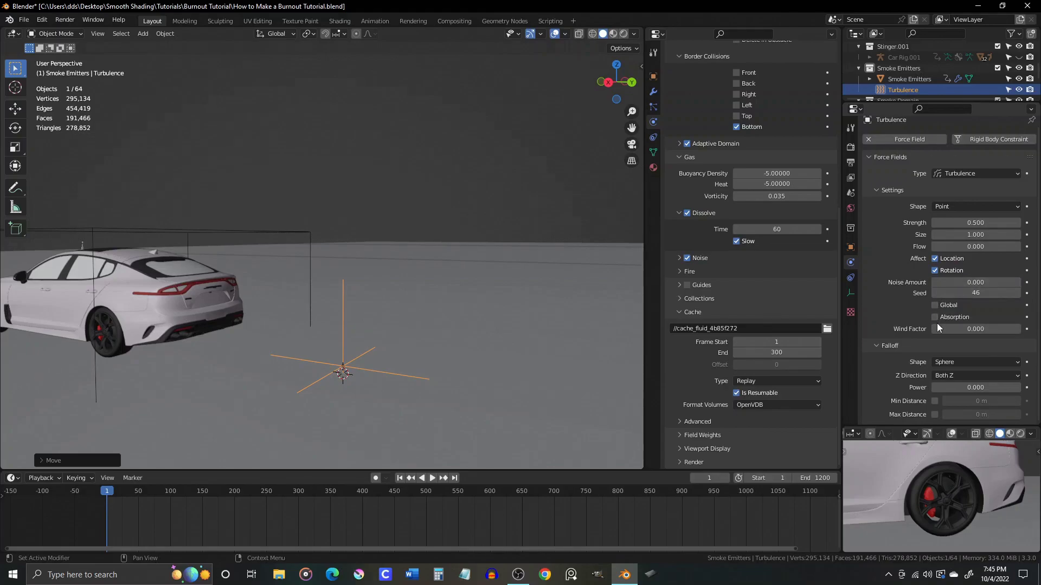
middle_drag(337, 316, 386, 320)
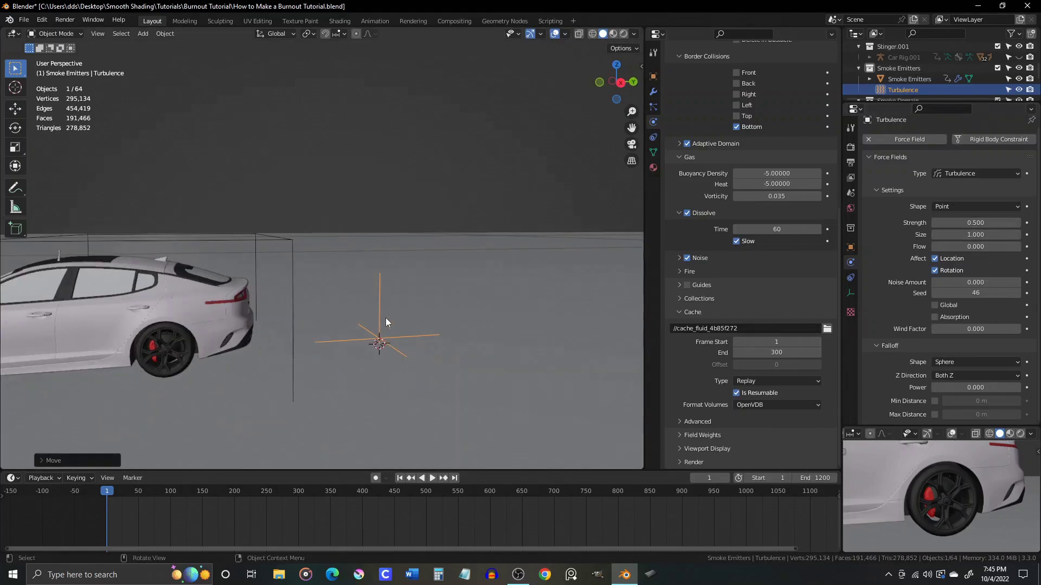
click(432, 478)
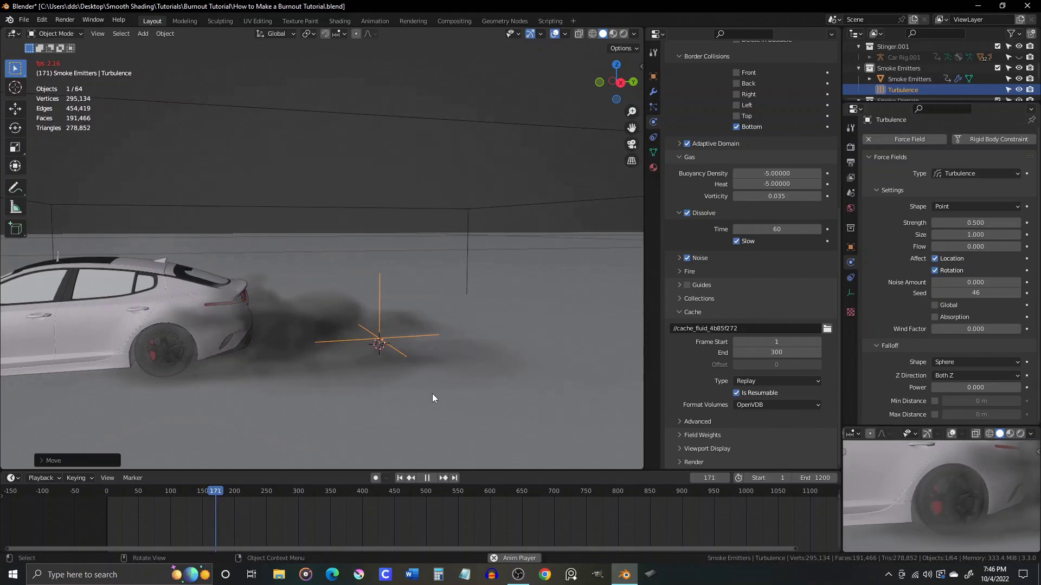
click(428, 478)
middle_drag(316, 356, 387, 346)
click(432, 478)
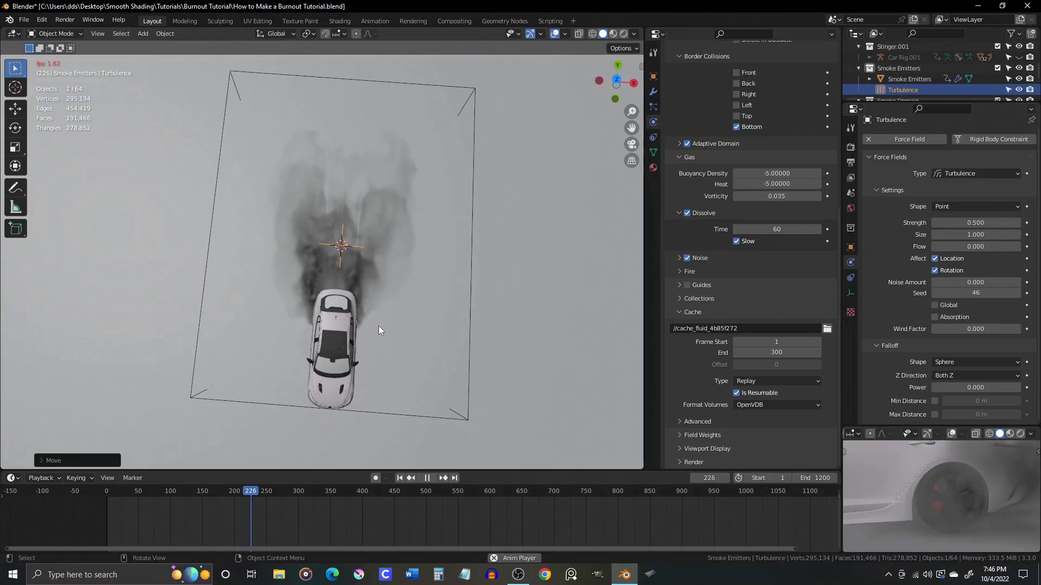
click(430, 477)
middle_drag(368, 315, 283, 280)
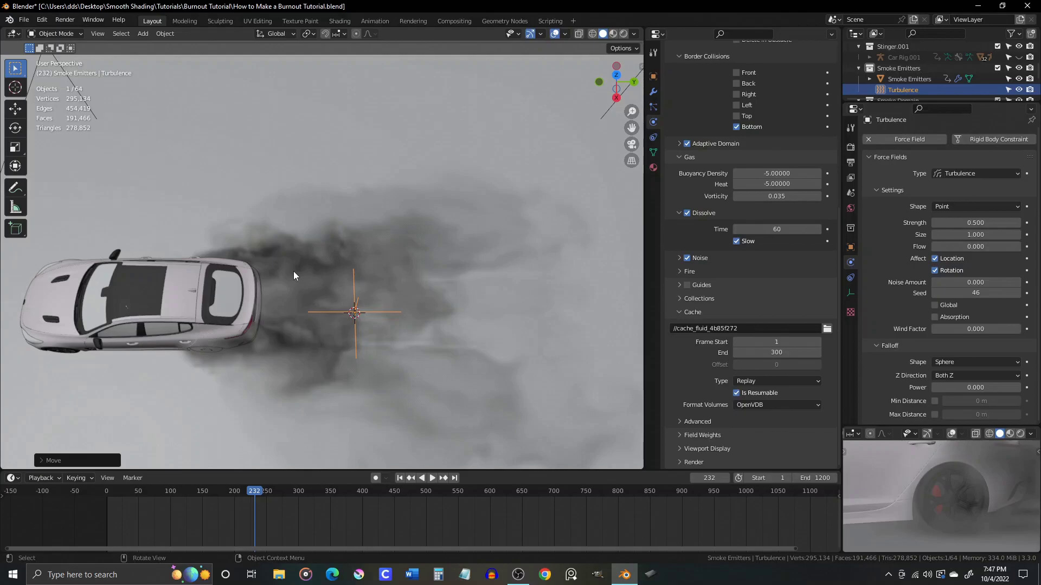
middle_drag(298, 326, 282, 297)
scroll(727, 301, up, 10)
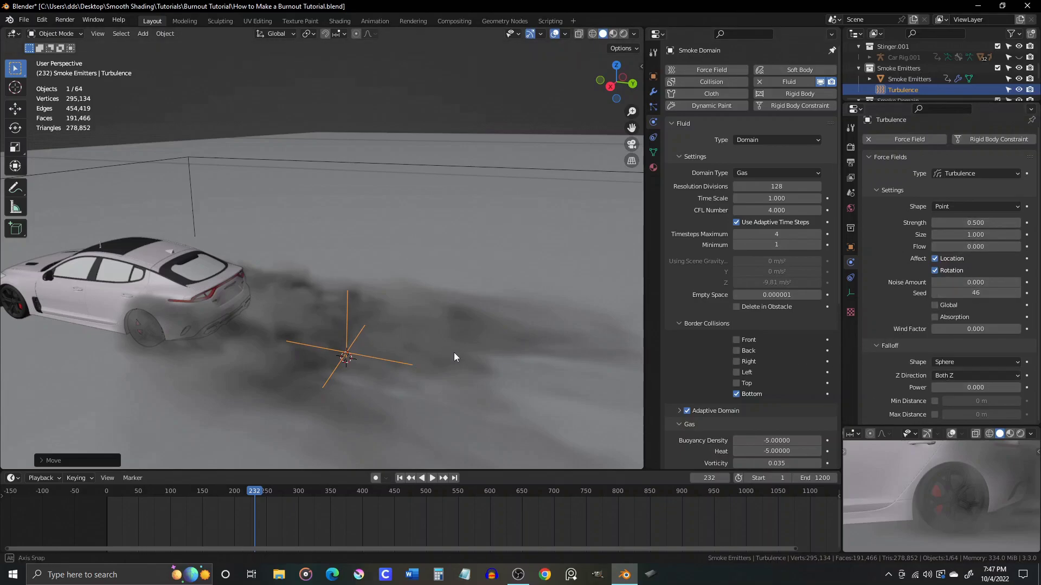
mouse_move(454, 353)
middle_down()
mouse_move(523, 383)
mouse_move(463, 350)
middle_up()
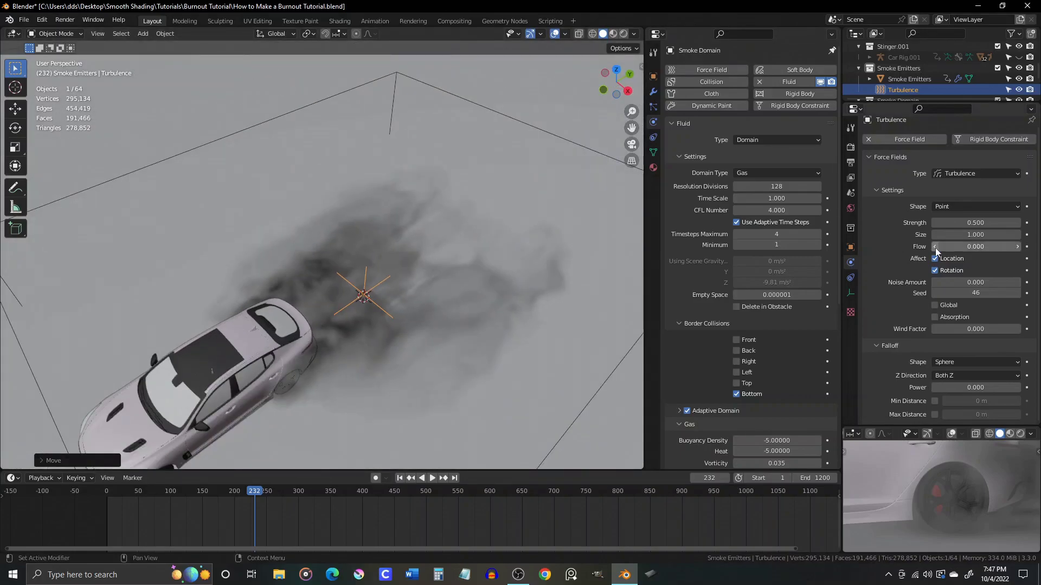
middle_drag(369, 358, 357, 396)
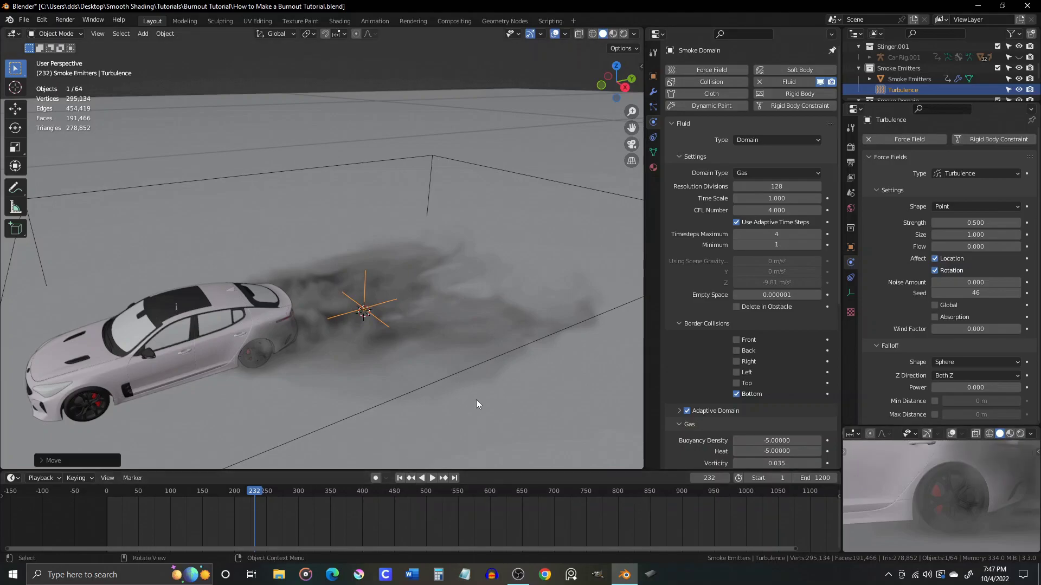
- Show the Smoke Domain's volume material nodes in the Shading workspace
click(340, 21)
click(915, 112)
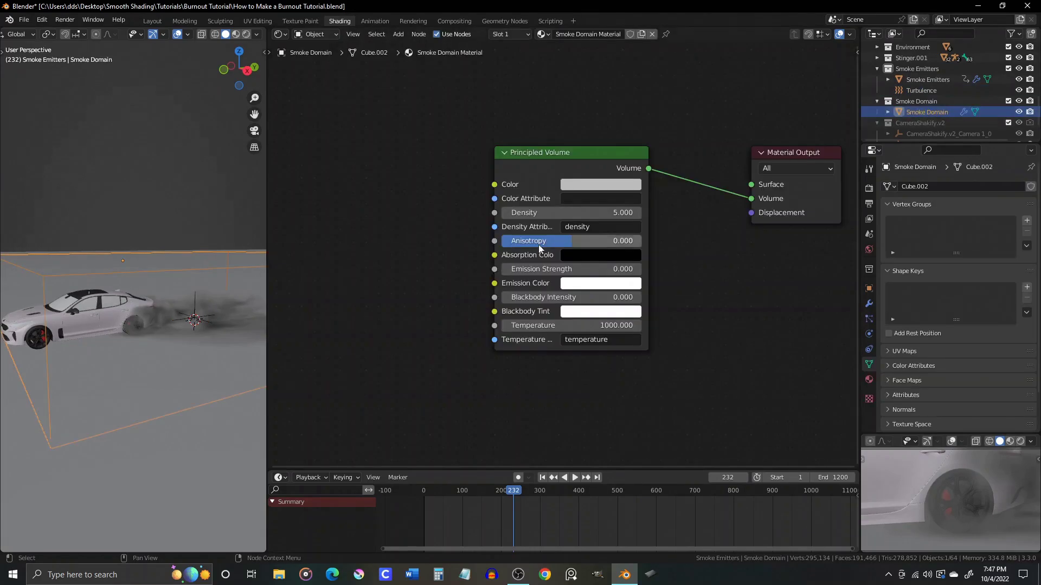
scroll(423, 228, down, 2)
middle_drag(427, 228, 469, 239)
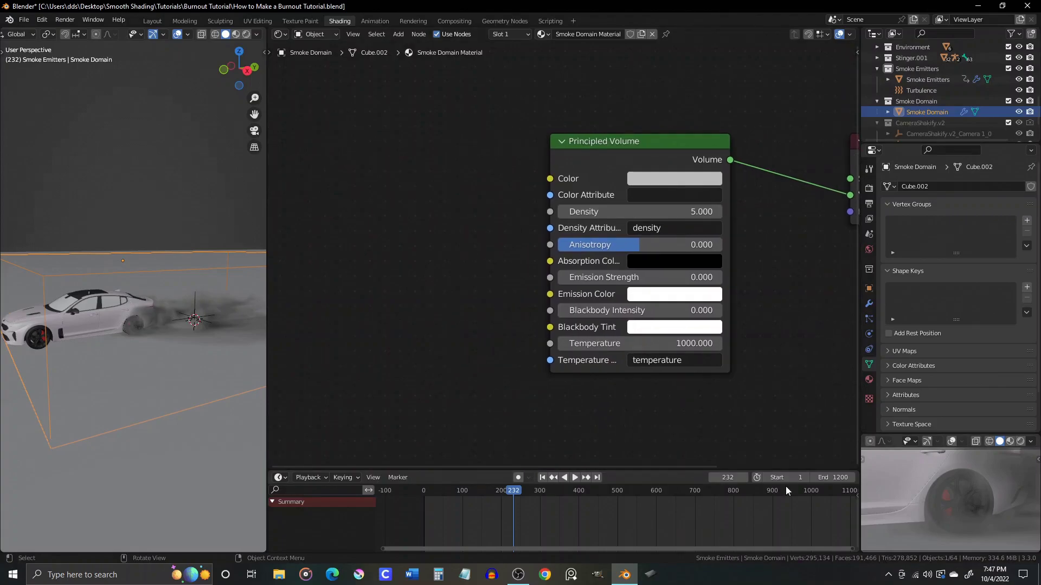
- Switch the small 3D preview of the car to Rendered shading
scroll(155, 334, up, 2)
middle_drag(154, 333, 64, 330)
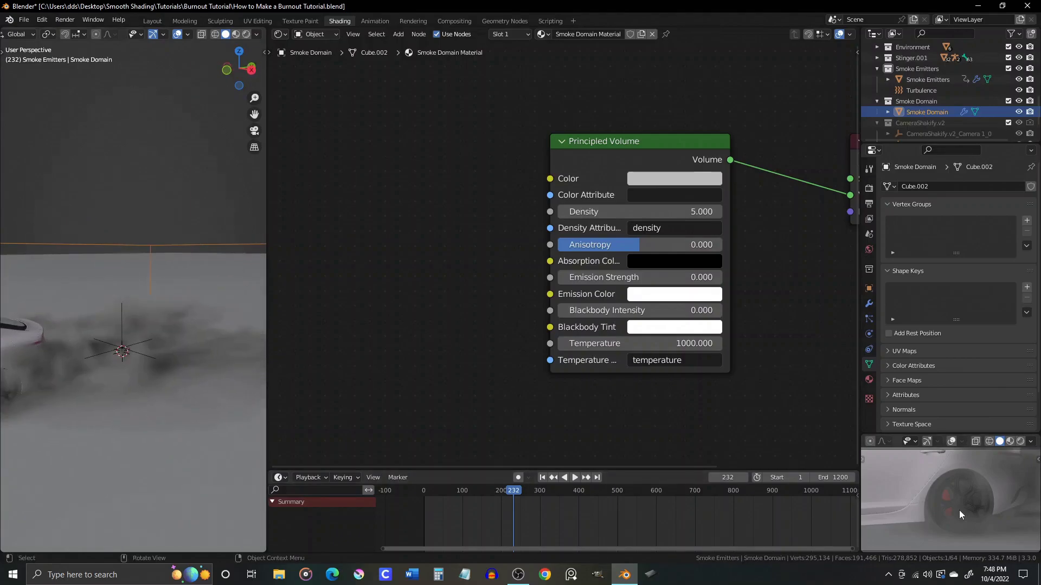
scroll(1026, 510, up, 3)
scroll(1026, 509, up, 1)
click(1021, 441)
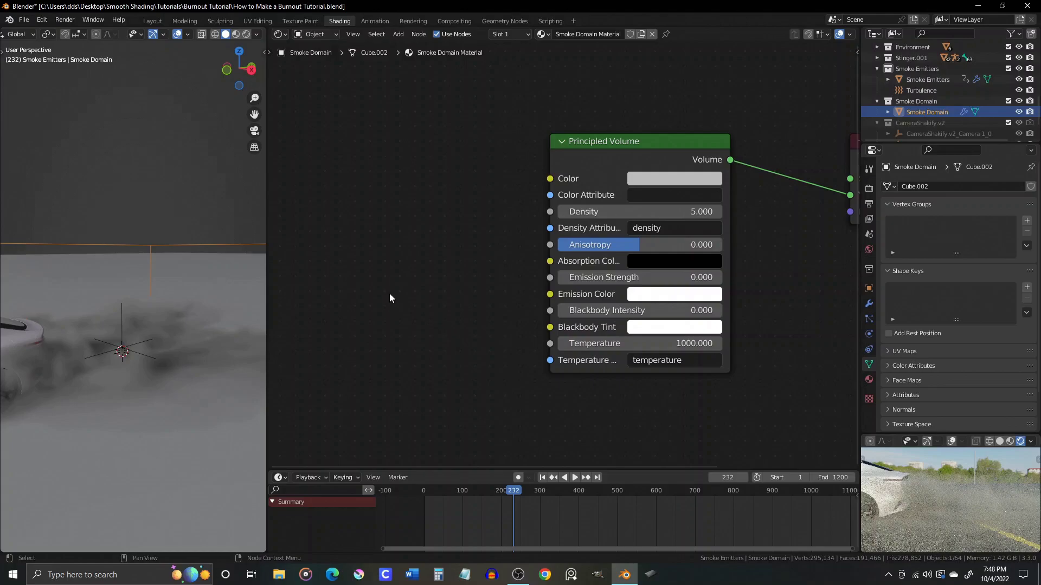
middle_drag(389, 297, 448, 298)
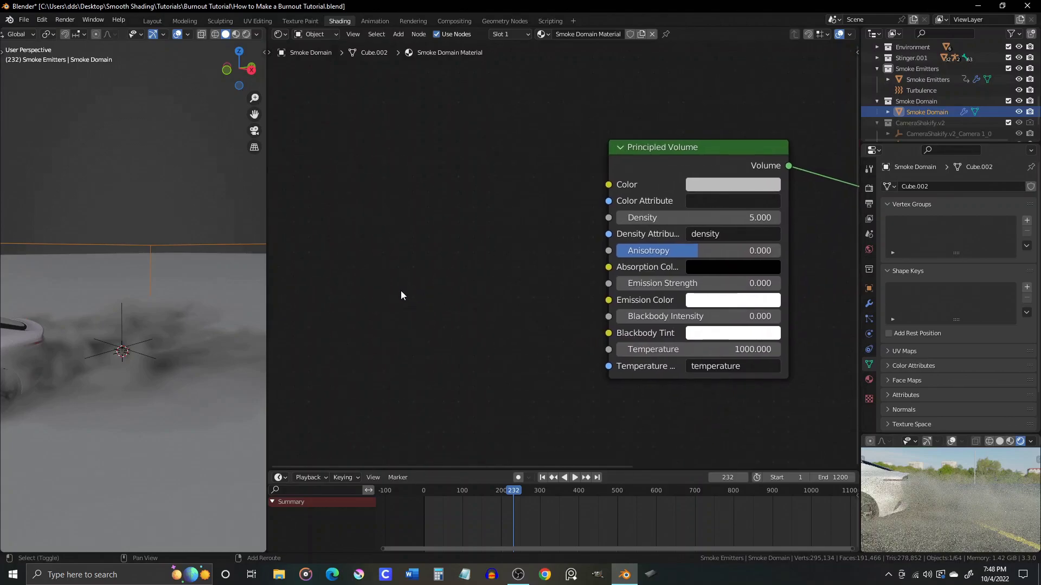
- Add a ColorRamp node and connect it to the Principled Volume's Color input
key(shift+a)
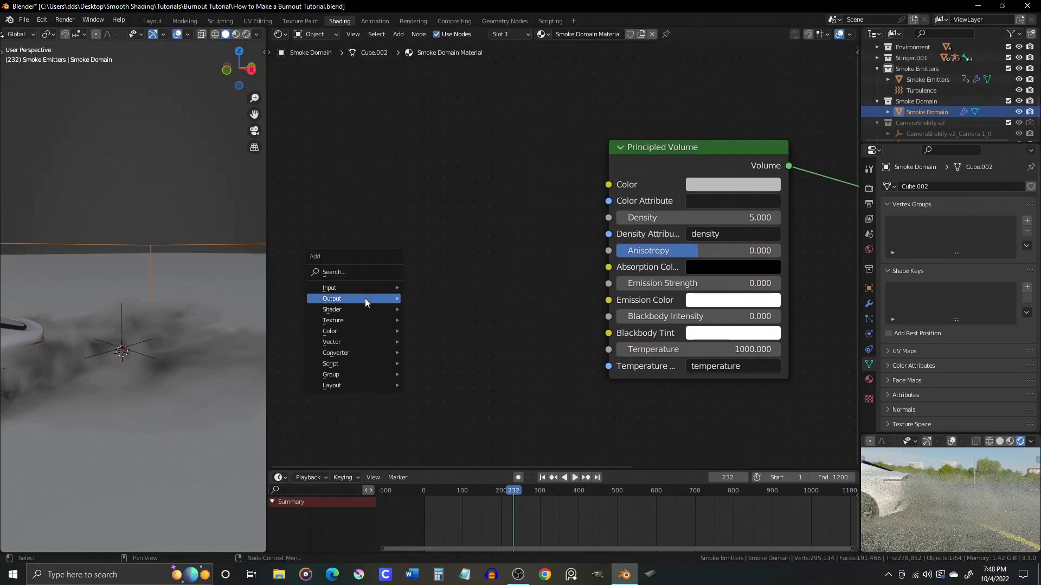
mouse_move(333, 353)
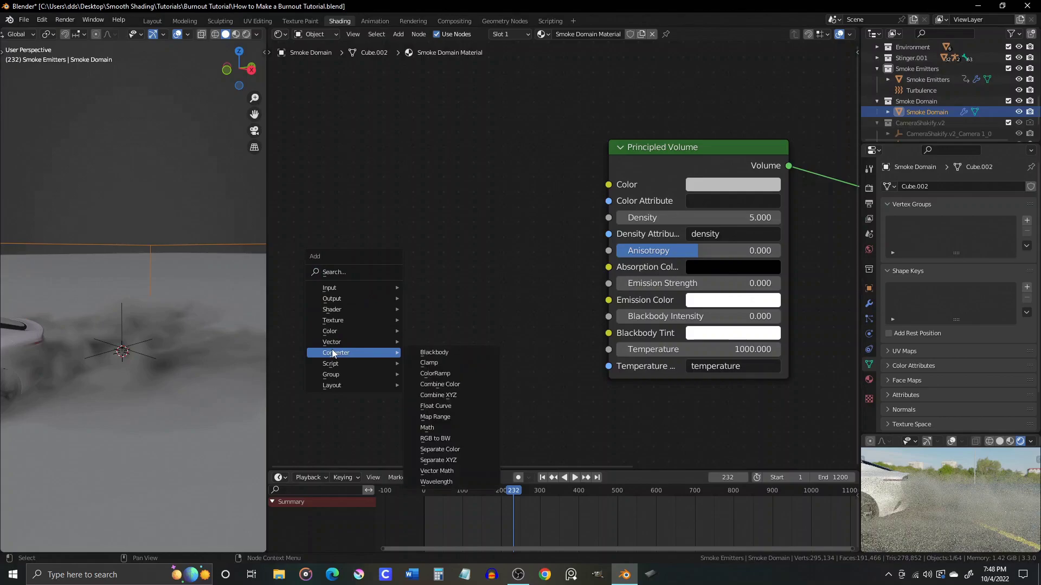
click(457, 373)
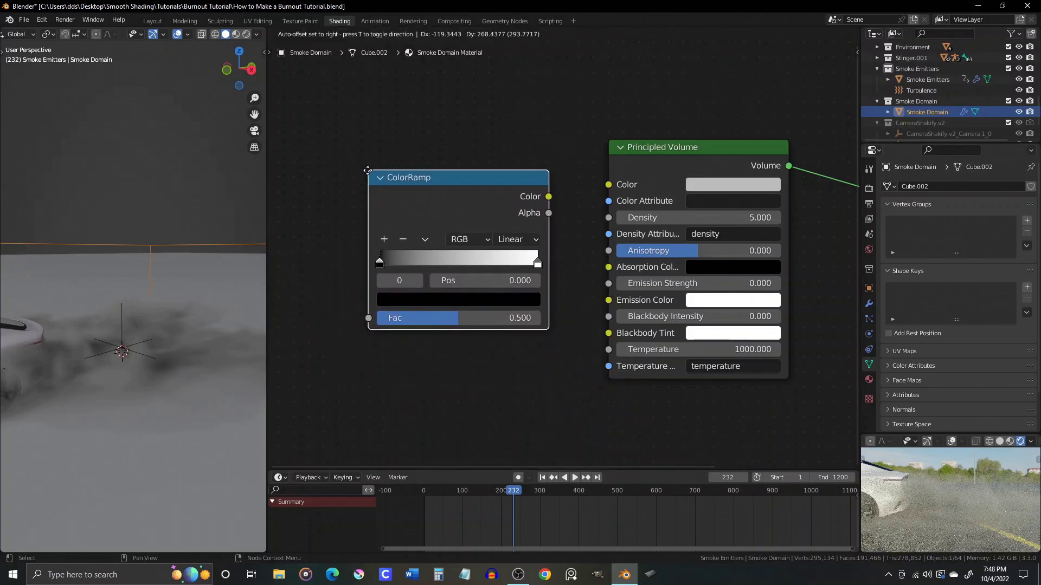
click(364, 165)
drag(548, 197, 609, 185)
- Make the ramp's left stop light cyan and move the stops inward to 0.291 and 0.536
scroll(469, 268, up, 2)
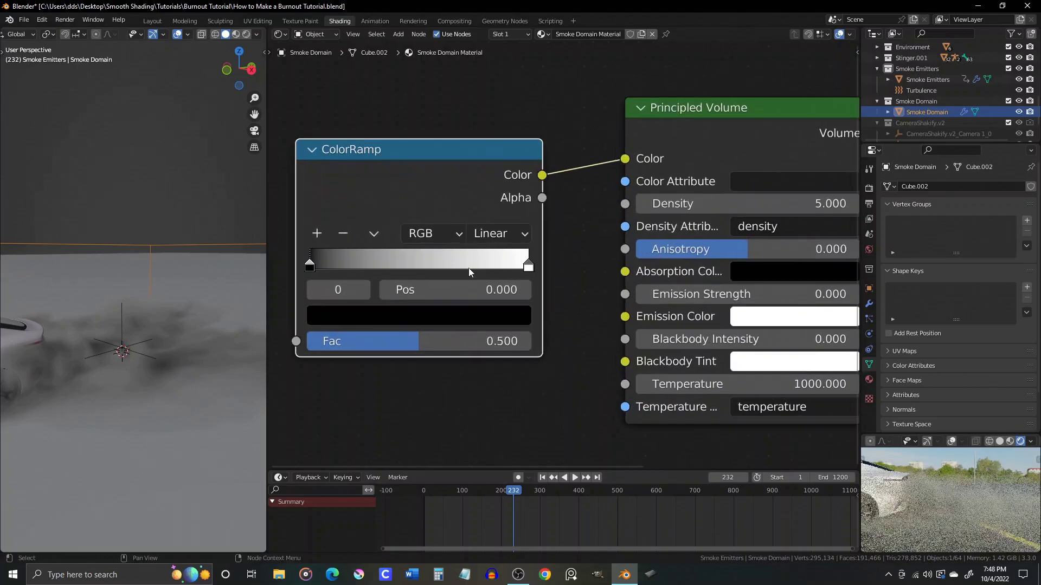
middle_drag(400, 253, 434, 245)
scroll(356, 264, down, 2)
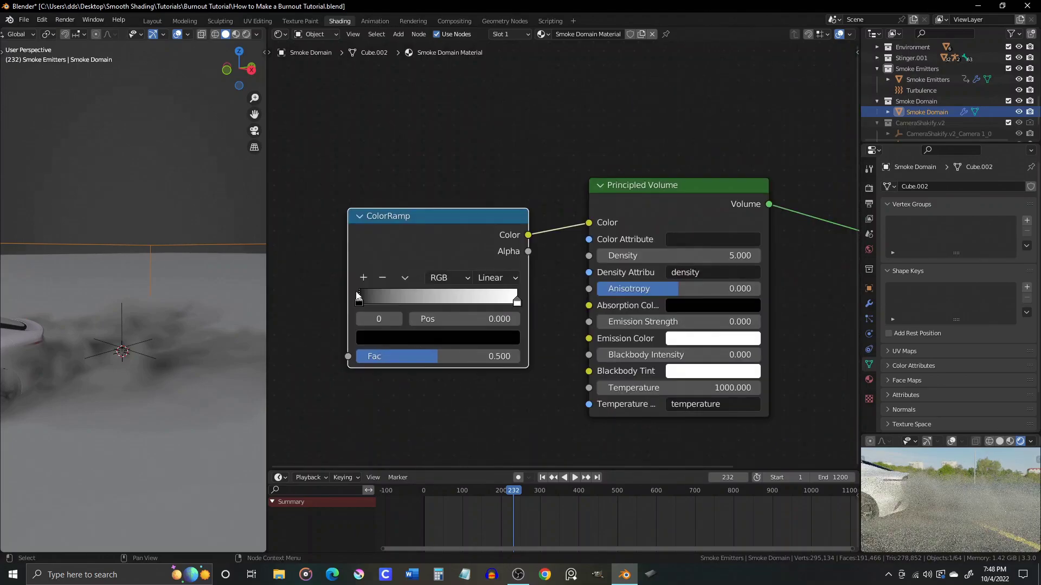
click(412, 336)
click(485, 123)
click(421, 168)
drag(419, 270, 411, 270)
drag(502, 304, 444, 302)
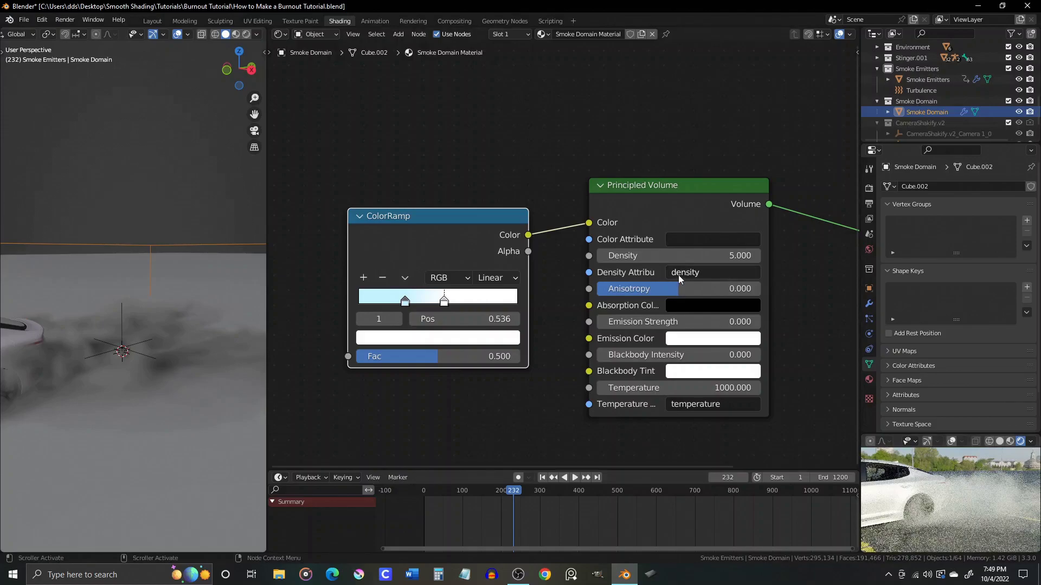
- Set the Principled Volume Density to 1
click(665, 256)
text(1)
key(Return)
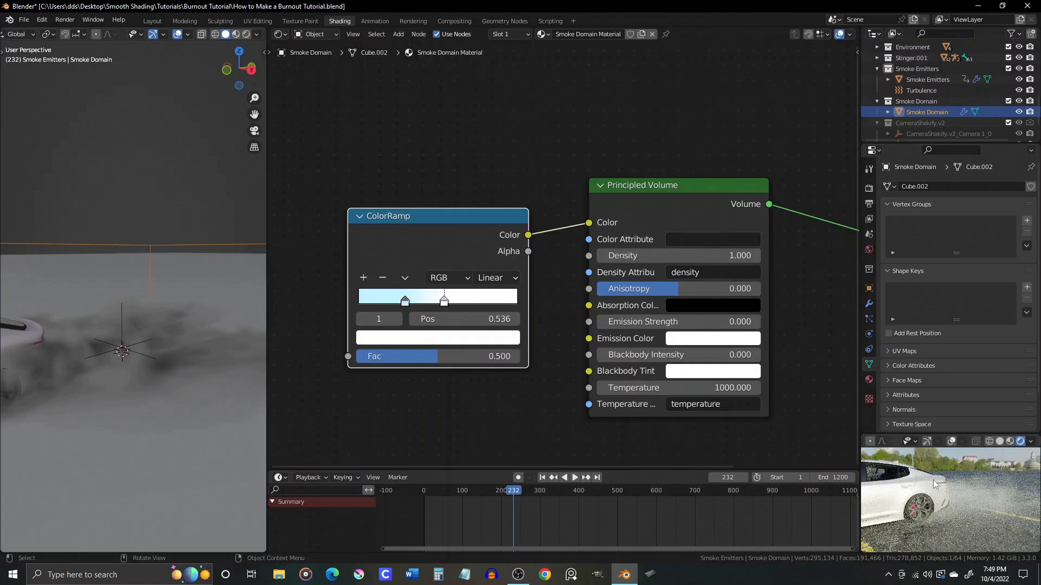
- Check the Smoke Emitters' fluid flow settings, then reselect the Smoke Domain
click(929, 80)
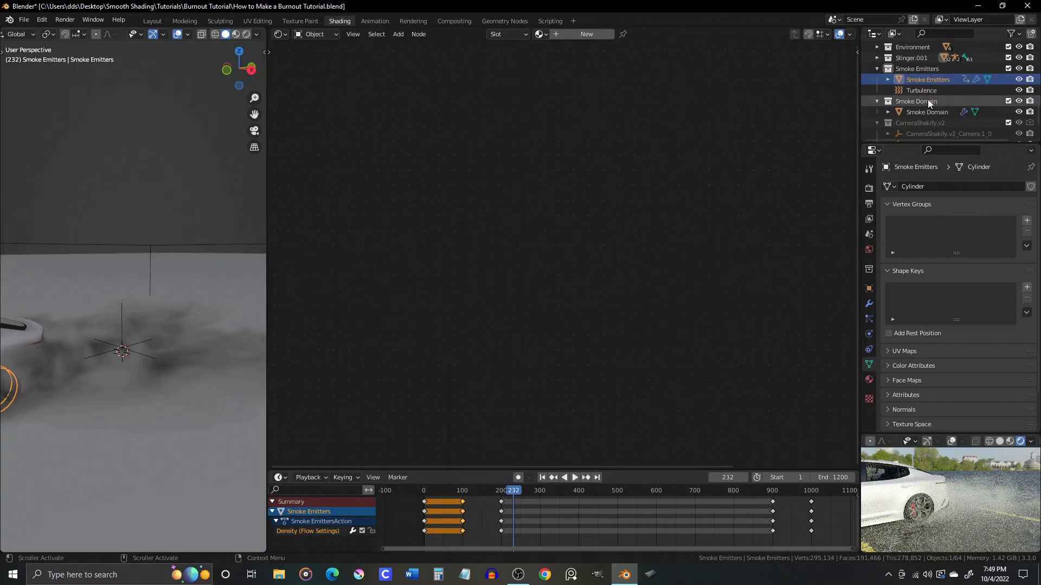
click(866, 334)
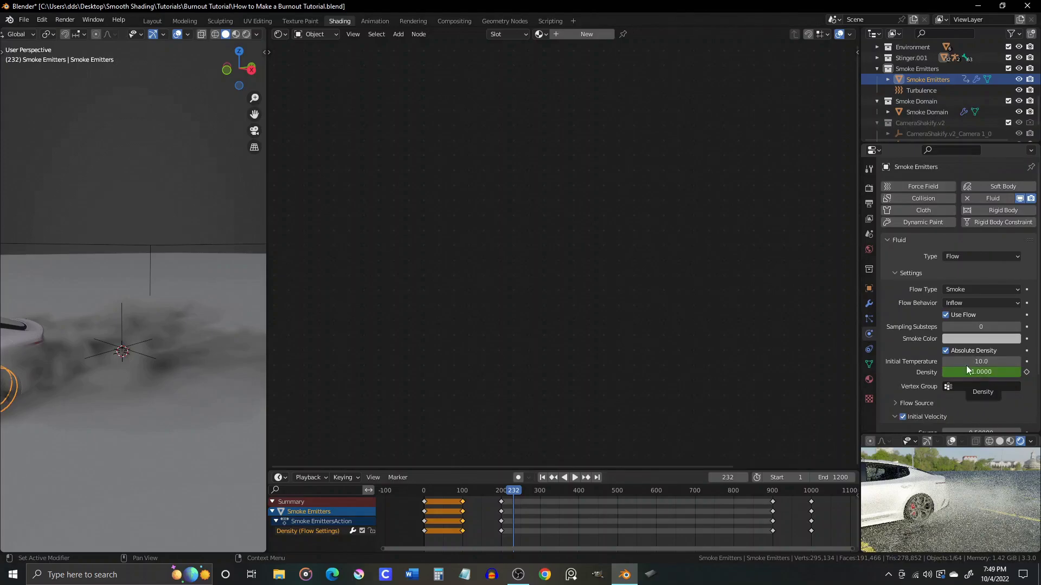
click(917, 112)
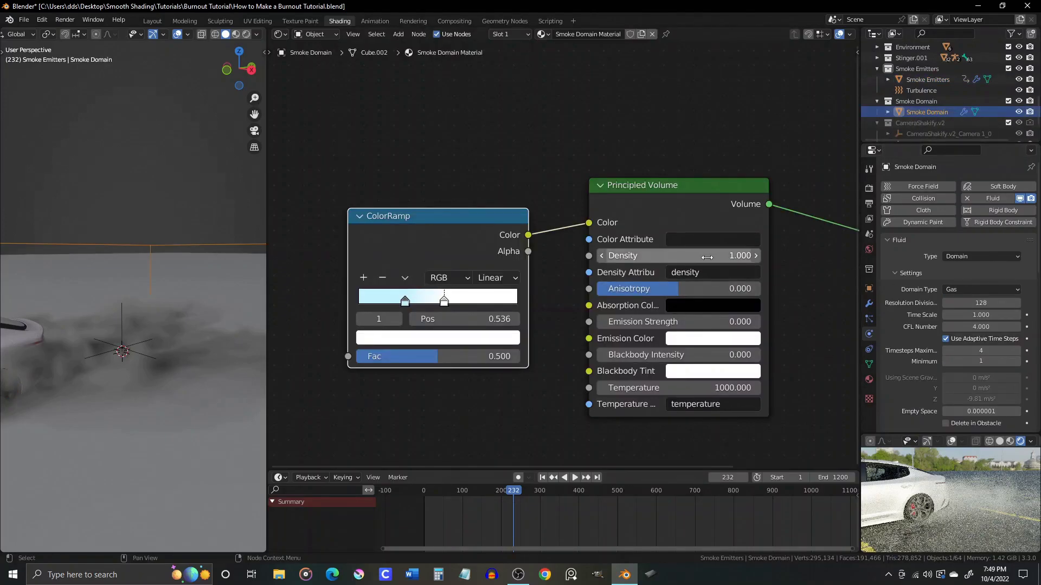
- Try Density 50, then 25, settle on 10, and go back to the Layout workspace
click(679, 256)
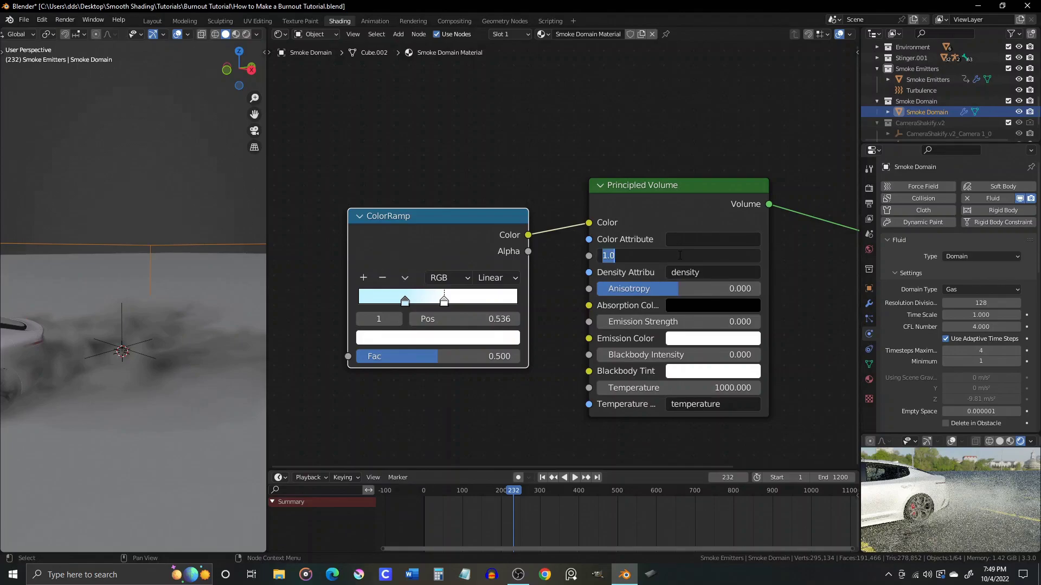
key(Return)
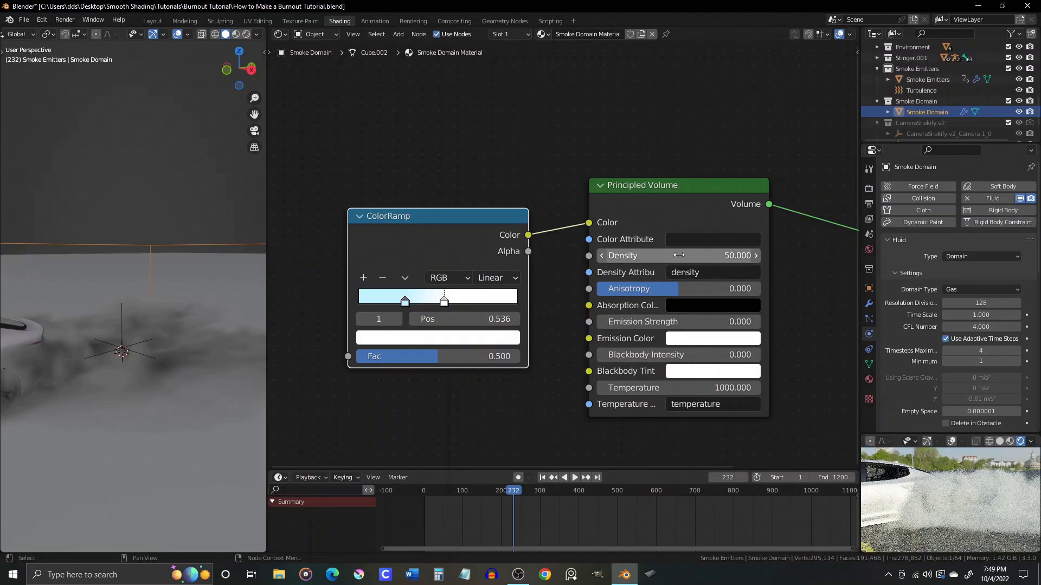
text(25)
key(Return)
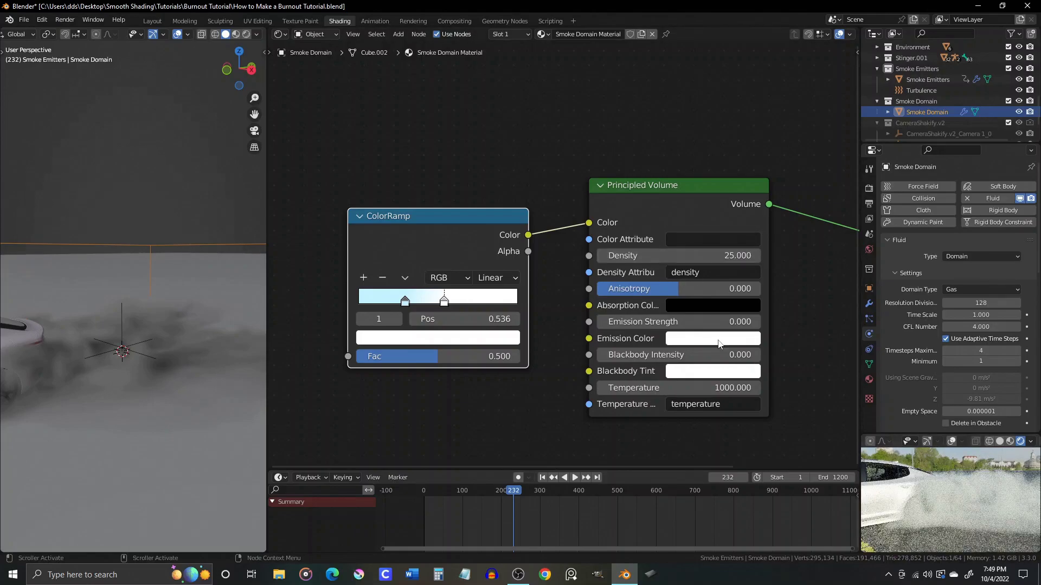
click(662, 256)
text(10)
key(Return)
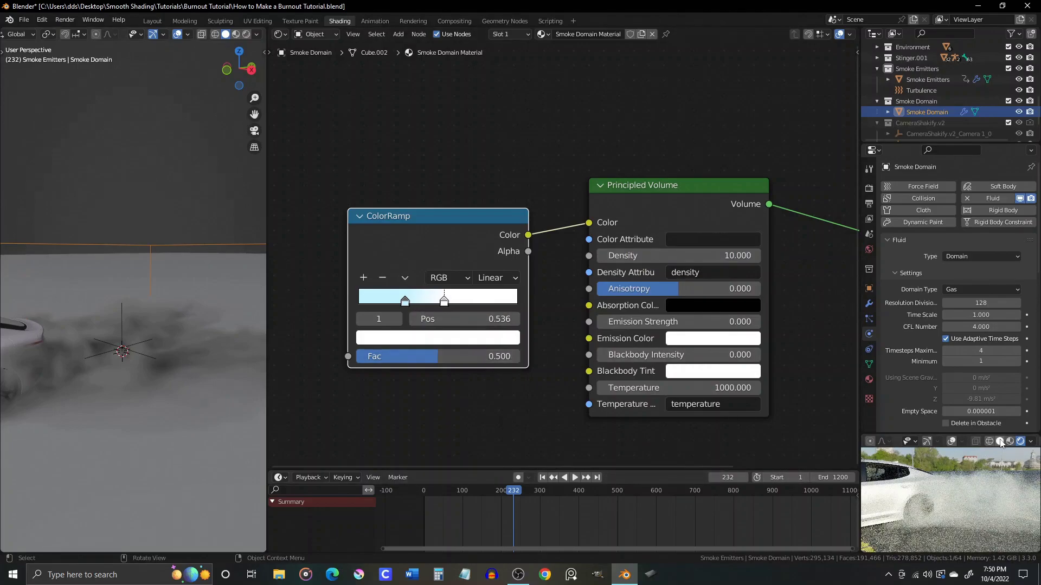
click(153, 21)
mouse_move(369, 267)
middle_down()
mouse_move(291, 283)
mouse_move(400, 292)
mouse_move(467, 401)
mouse_move(460, 386)
mouse_move(445, 412)
middle_up()
- At frame 1, set the domain cache type to Modular and bake data for frames 1–300
click(400, 478)
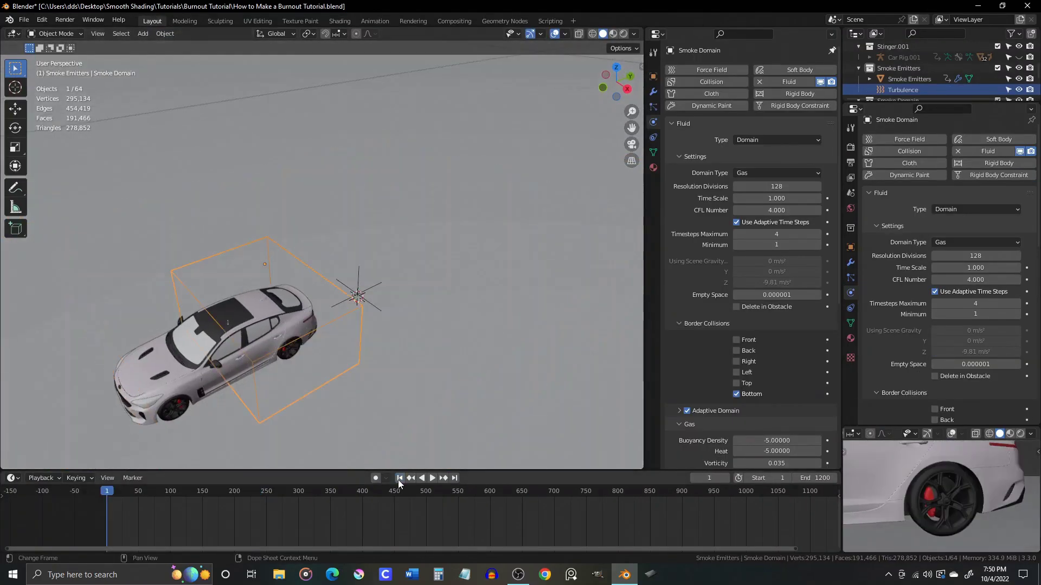
scroll(711, 294, down, 10)
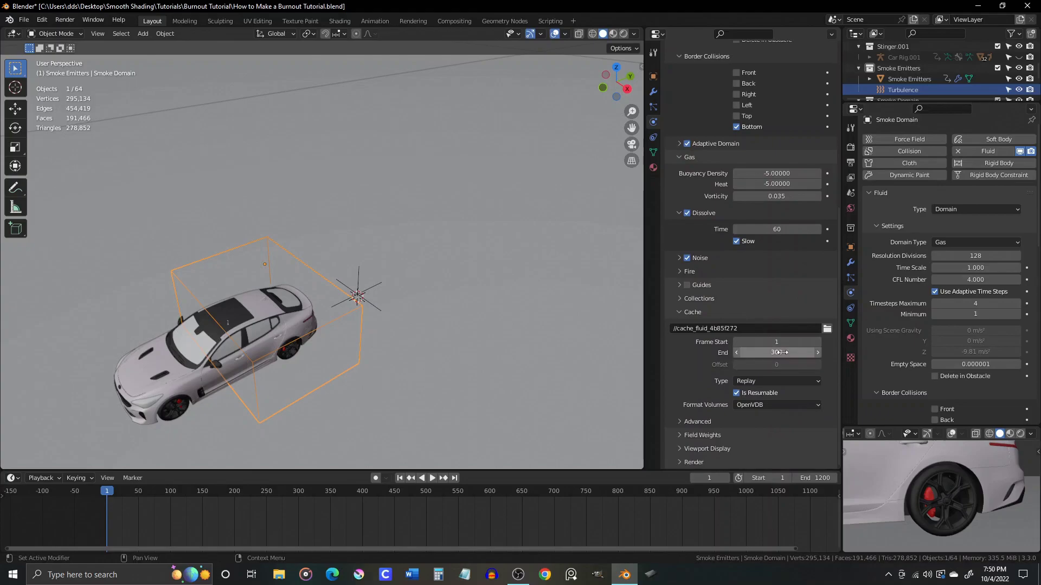
click(753, 381)
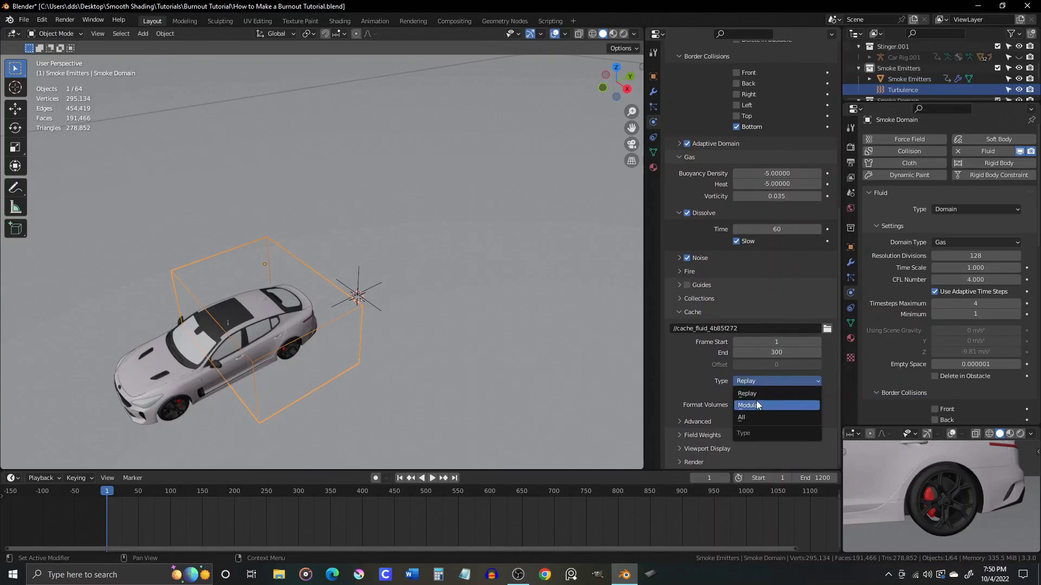
click(757, 406)
scroll(699, 391, up, 3)
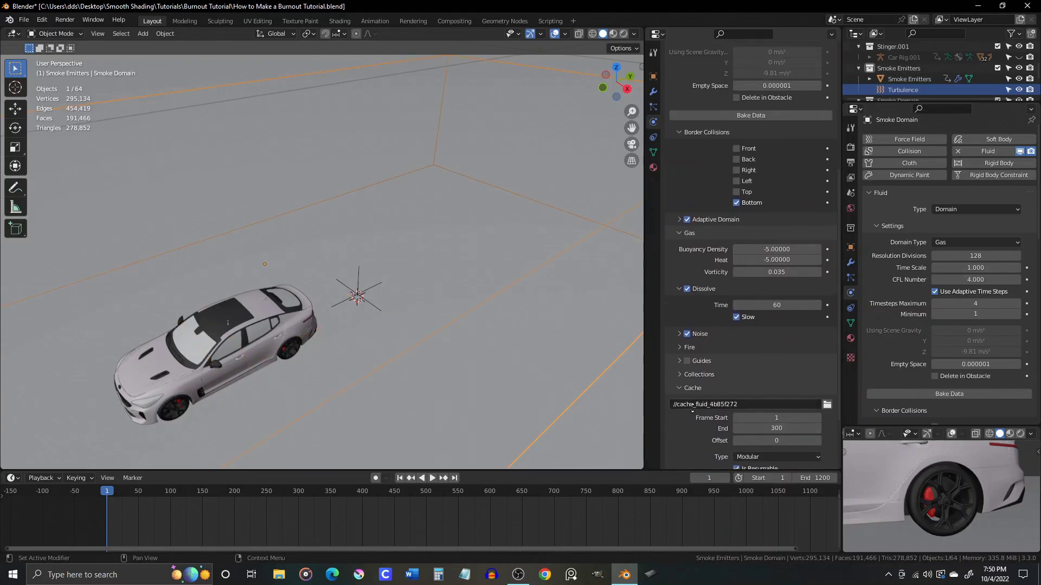
scroll(692, 415, down, 2)
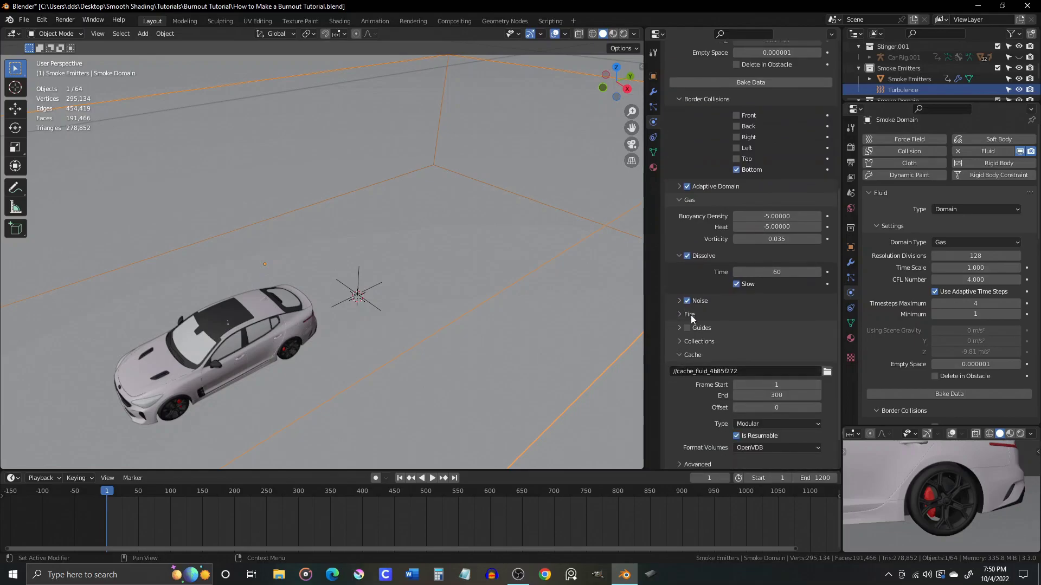
scroll(746, 321, up, 10)
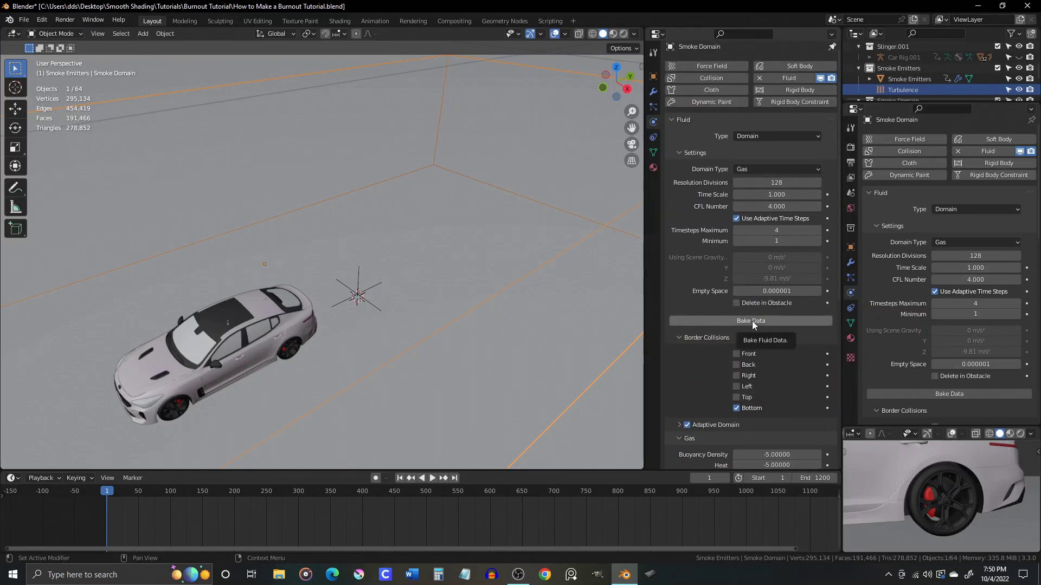
click(752, 321)
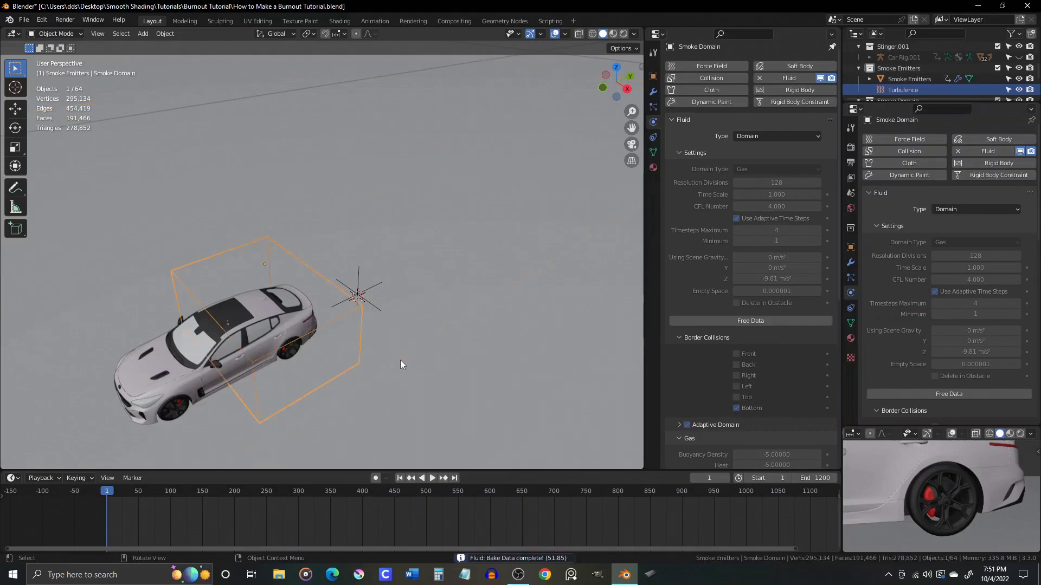
scroll(725, 308, down, 10)
- Expand the domain's Noise settings and play the smoke preview up to frame 150
click(677, 258)
middle_drag(354, 338, 262, 304)
scroll(262, 303, up, 2)
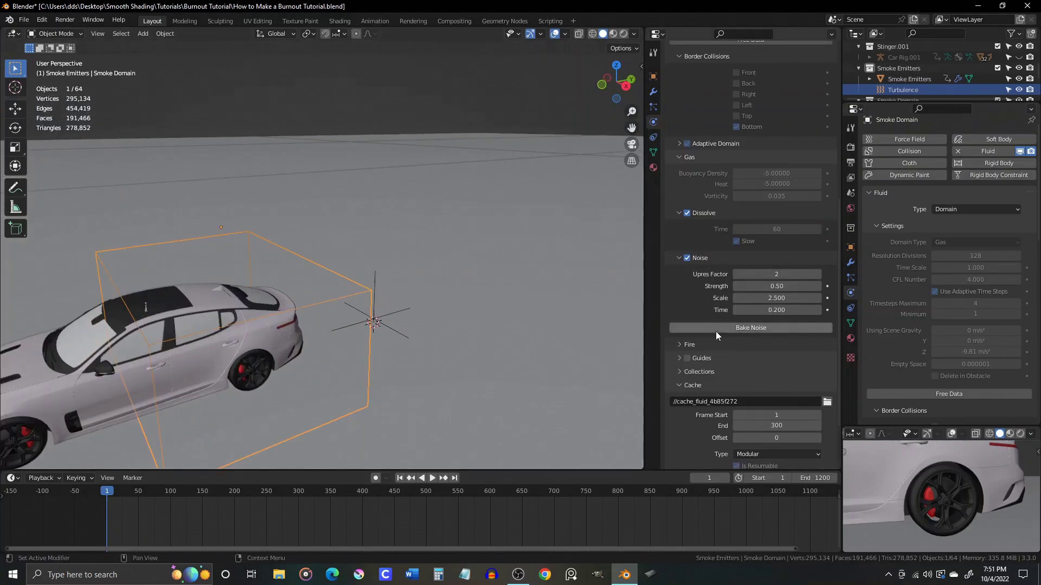
click(432, 477)
middle_drag(373, 378, 356, 355)
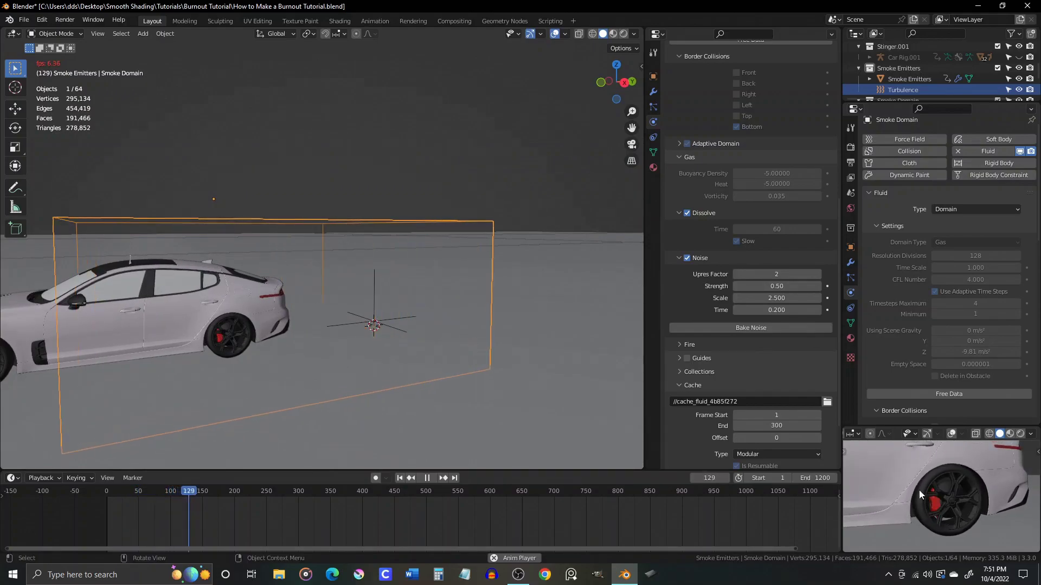
click(430, 479)
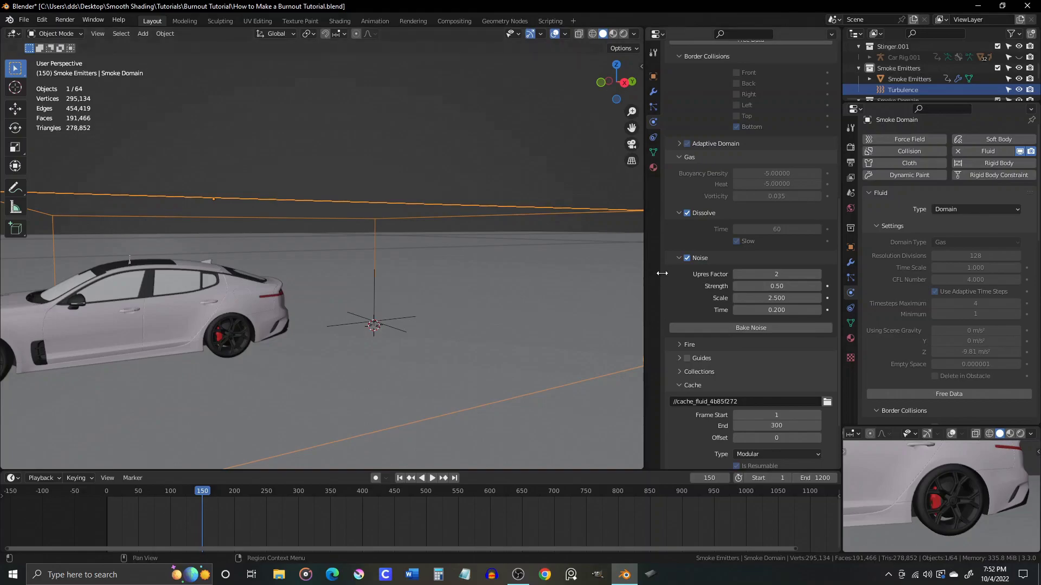
- Turn Noise off, replay the smoke preview, and rewind to frame 1
click(687, 258)
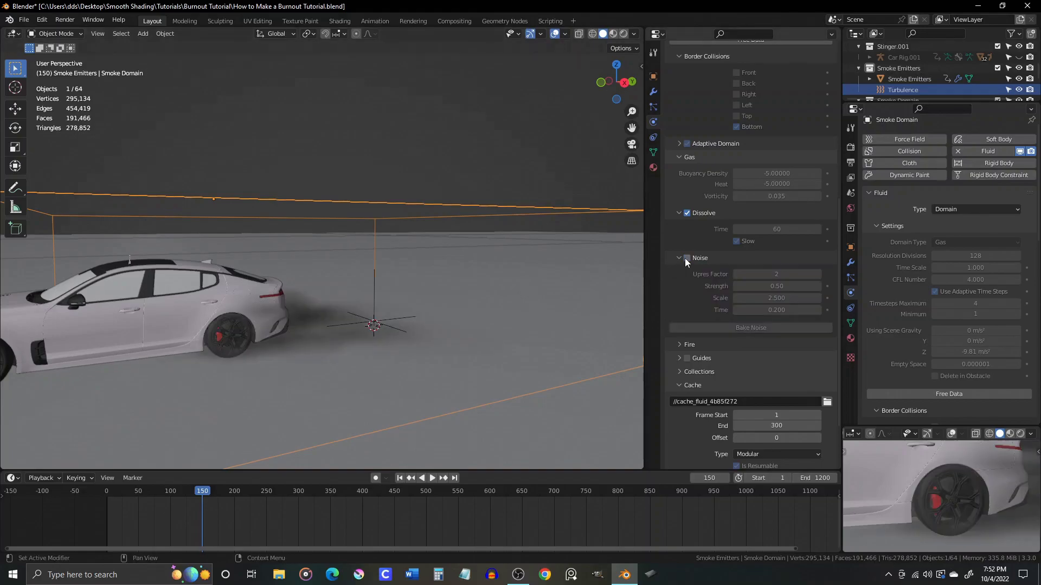
click(432, 479)
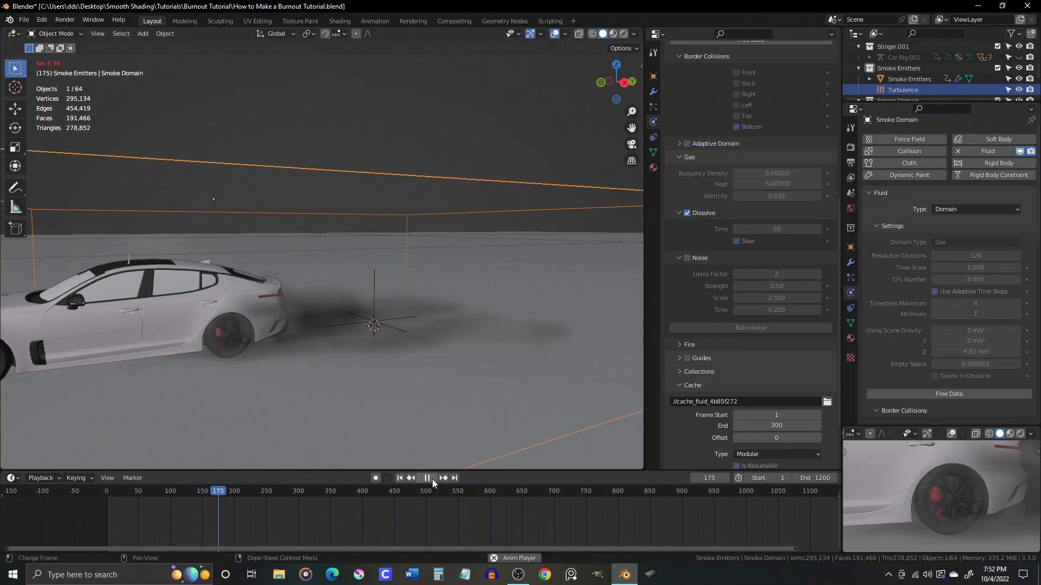
click(431, 479)
middle_drag(420, 412, 333, 412)
key(shift+Left)
- Re-enable Noise, bake it, and play the noisy smoke back to frame 249
click(687, 259)
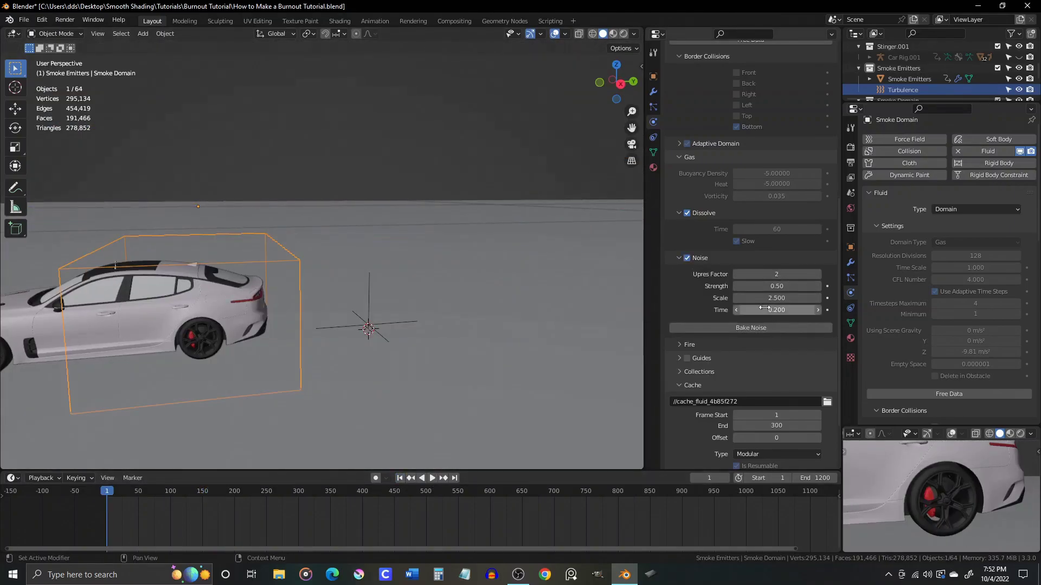
click(735, 328)
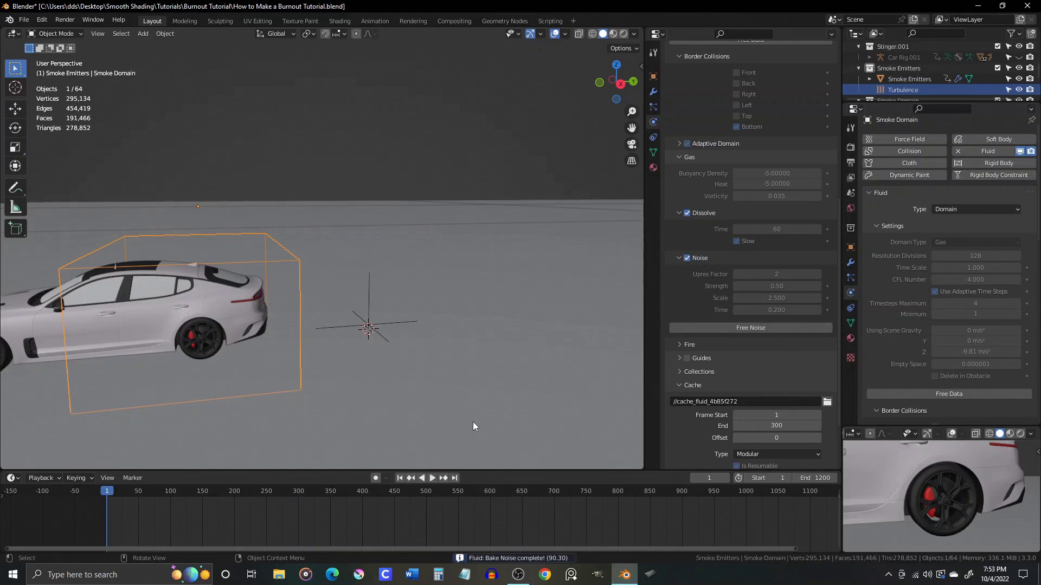
key(space)
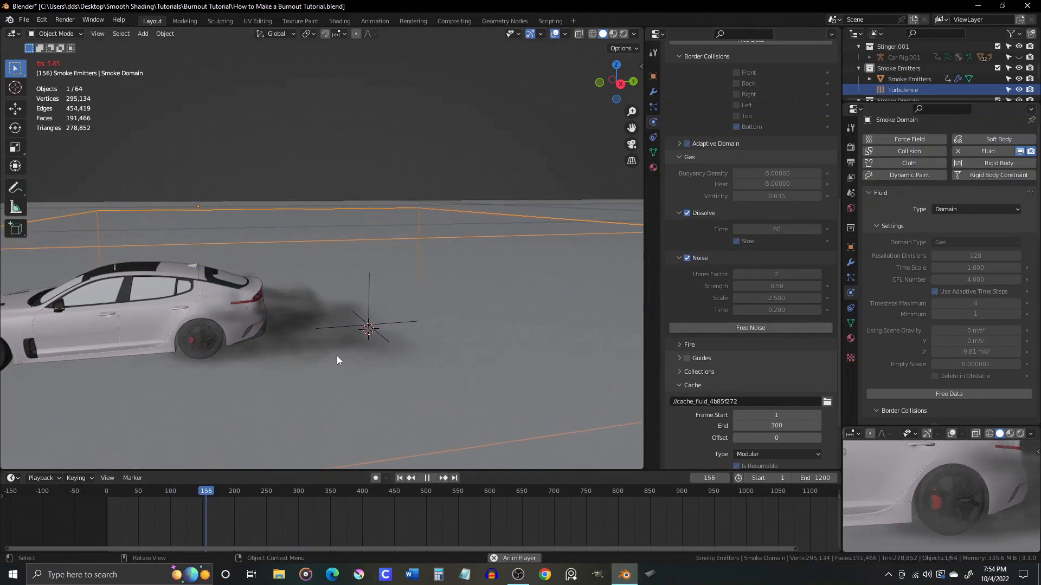
middle_drag(337, 355, 318, 361)
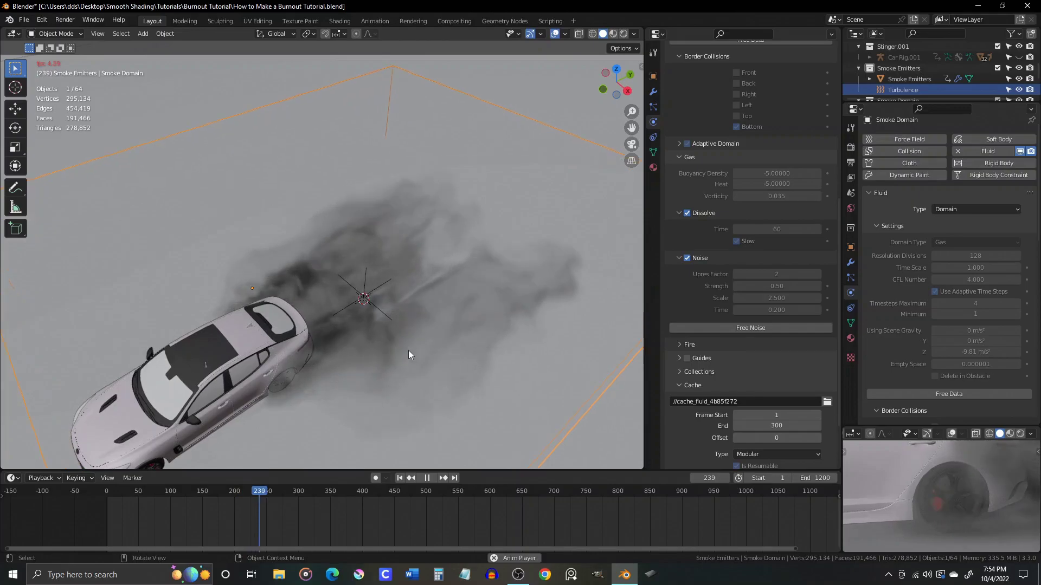
key(space)
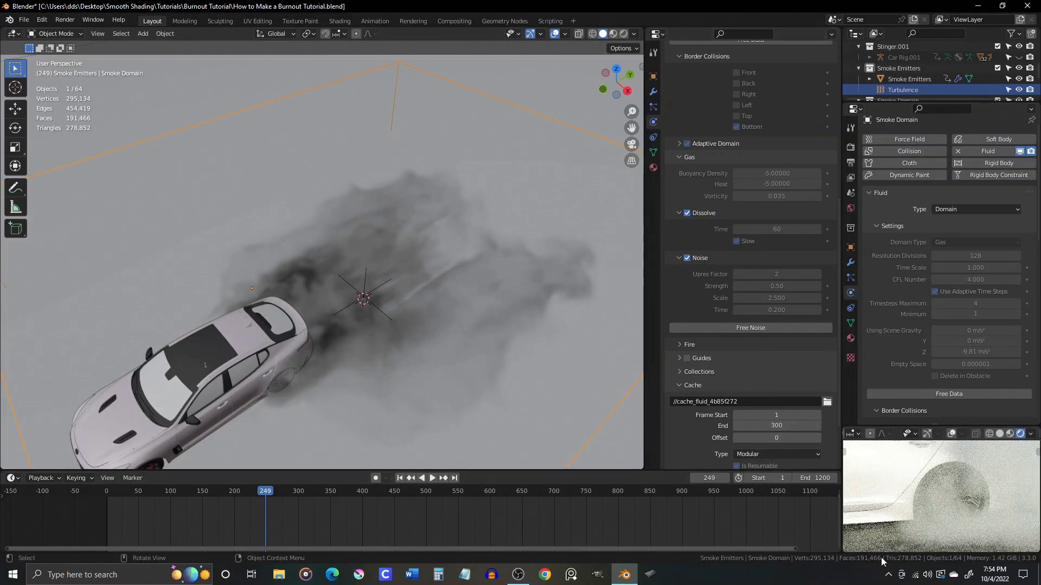
mouse_move(278, 321)
middle_down()
mouse_move(230, 285)
mouse_move(120, 301)
mouse_move(267, 330)
middle_up()
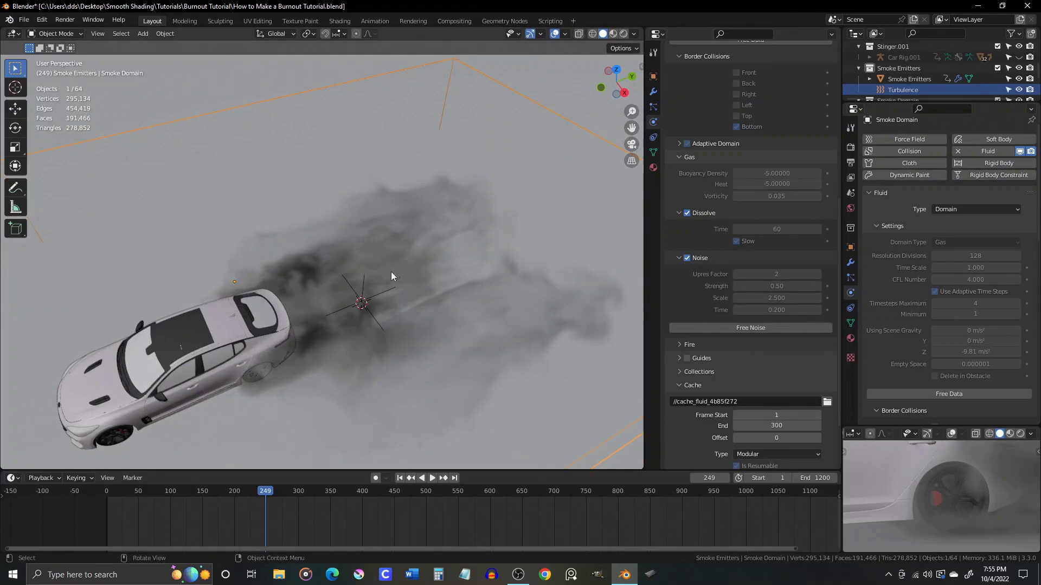
scroll(727, 336, up, 12)
scroll(751, 377, down, 10)
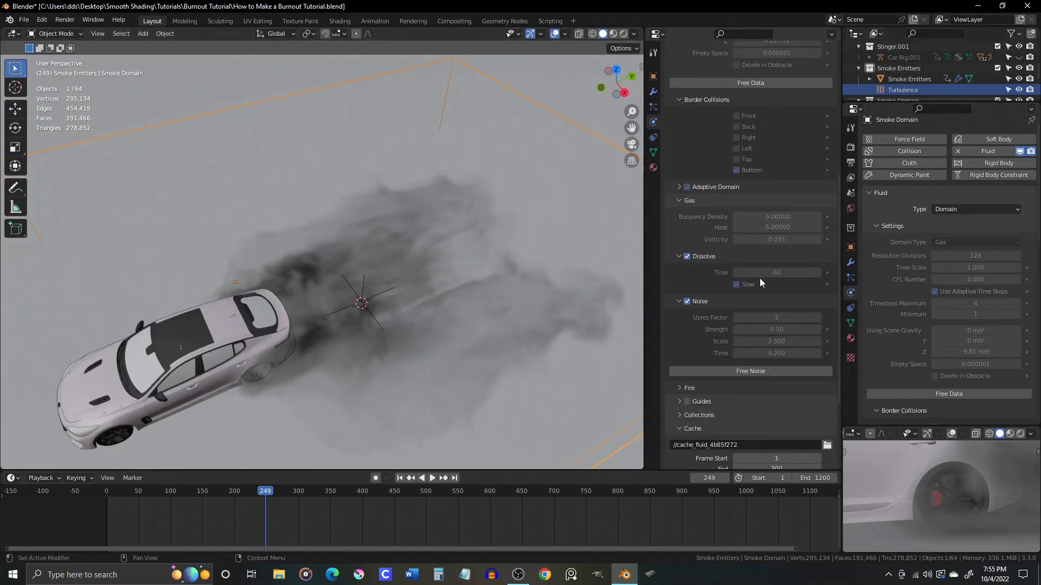
- Free the baked noise and simulation data at frame 1, then select the Turbulence field
click(750, 371)
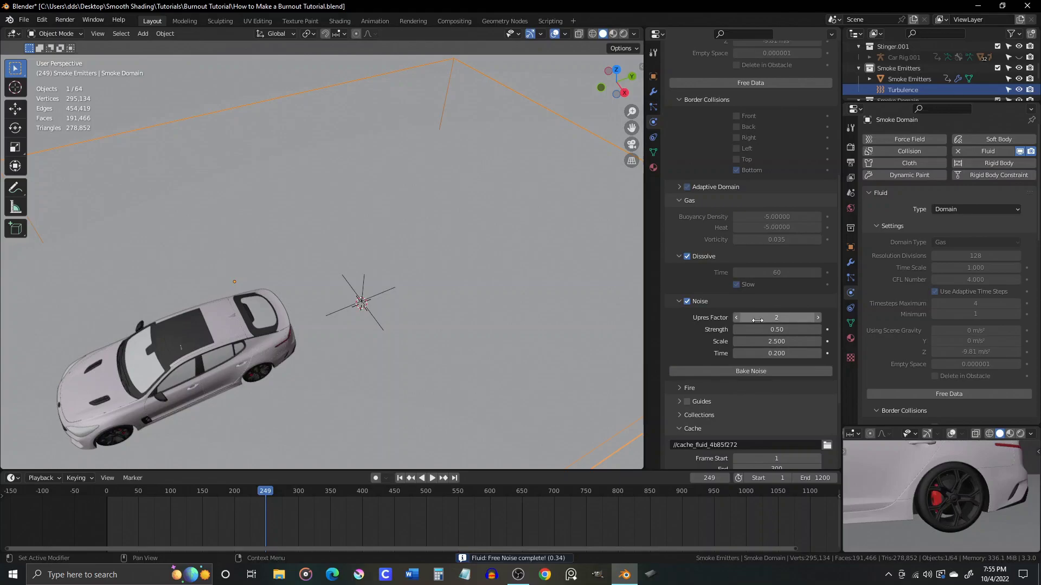
scroll(721, 337, up, 11)
scroll(742, 333, down, 10)
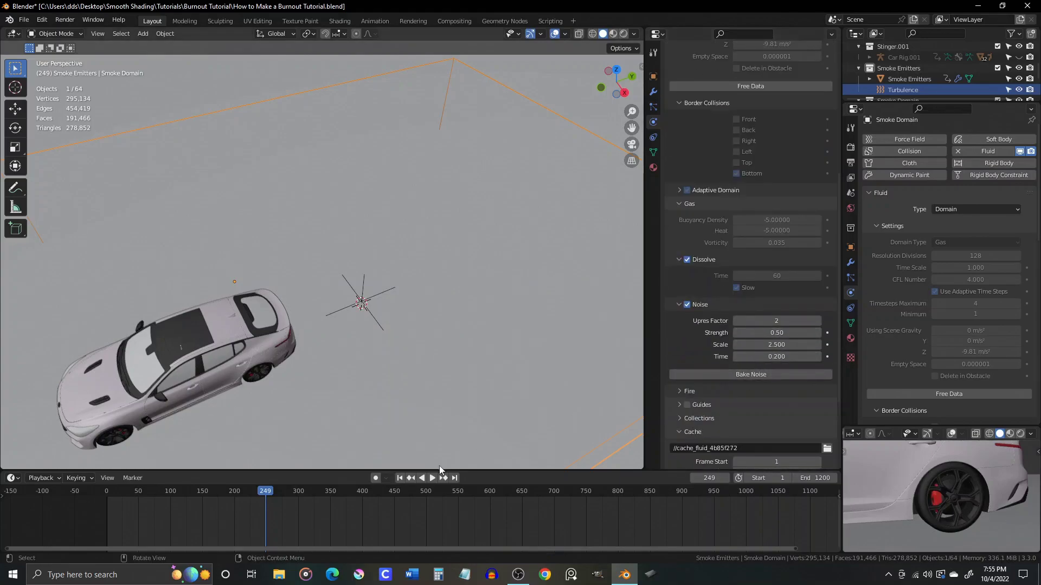
key(shift+Left)
scroll(765, 305, up, 11)
click(751, 325)
scroll(750, 328, down, 10)
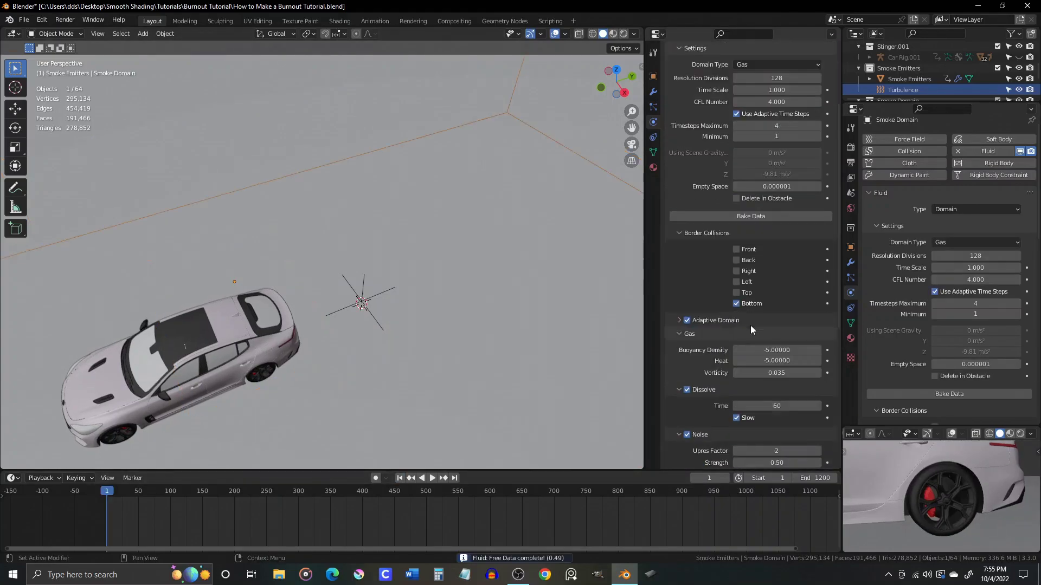
scroll(746, 331, up, 10)
click(903, 89)
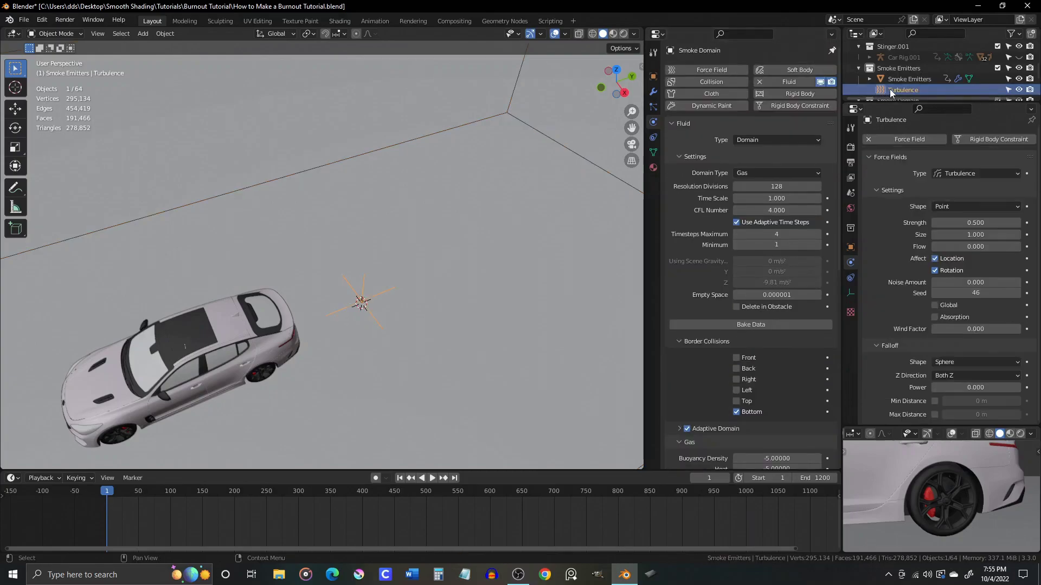
- Set Turbulence strength to 0.75 and domain resolution divisions to 256
click(960, 224)
text(0.75)
key(Return)
click(782, 187)
text(256)
key(Return)
- Bake the Smoke Domain's simulation data at the new resolution
scroll(778, 244, down, 15)
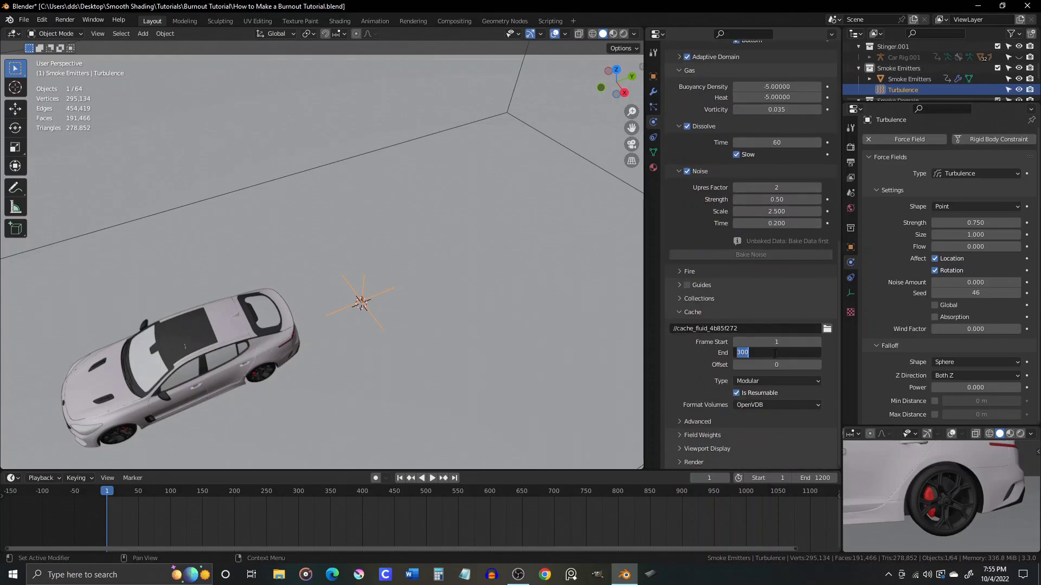
scroll(772, 353, up, 15)
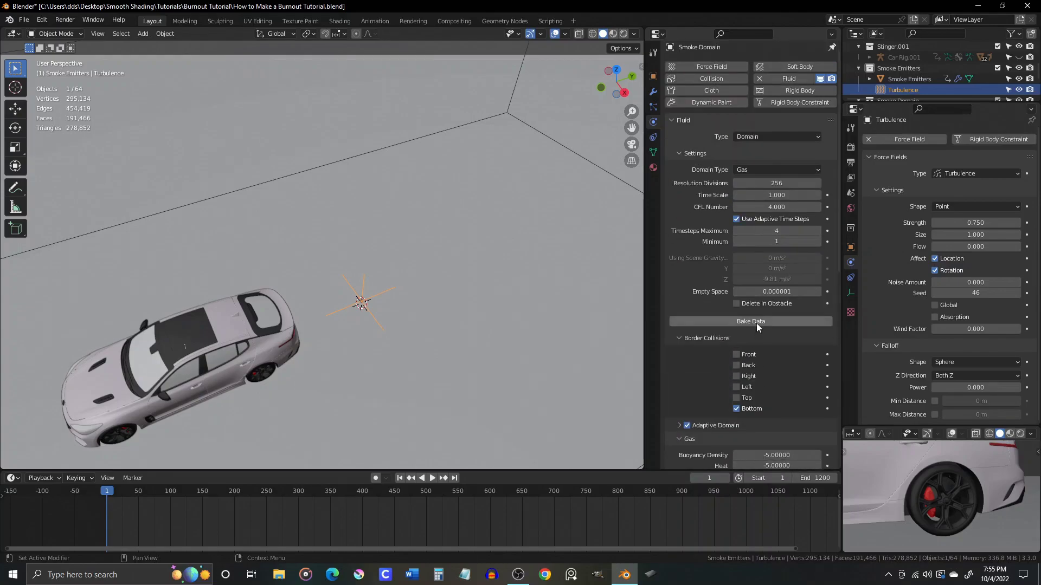
click(757, 322)
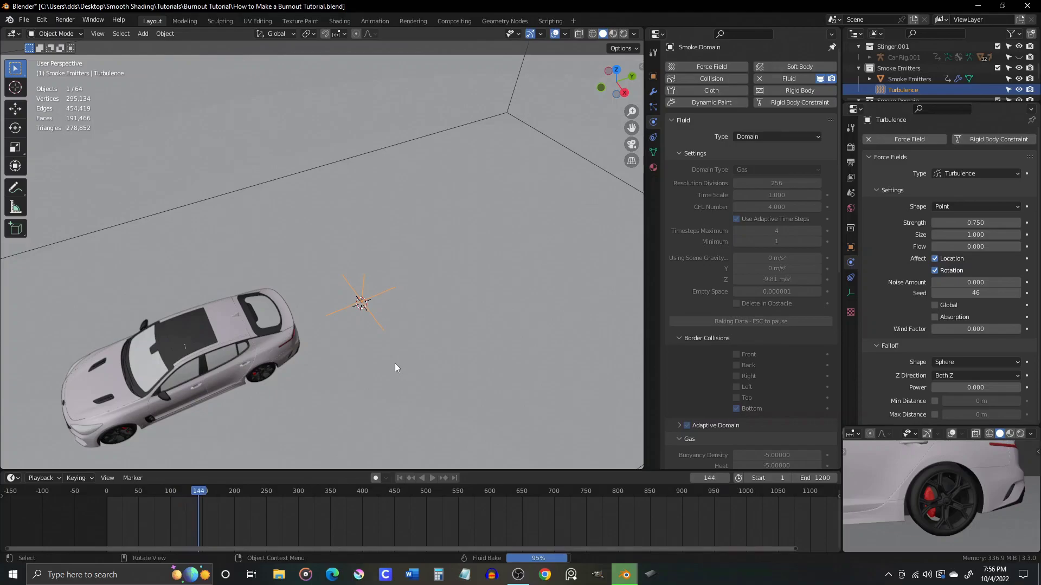
scroll(723, 281, down, 10)
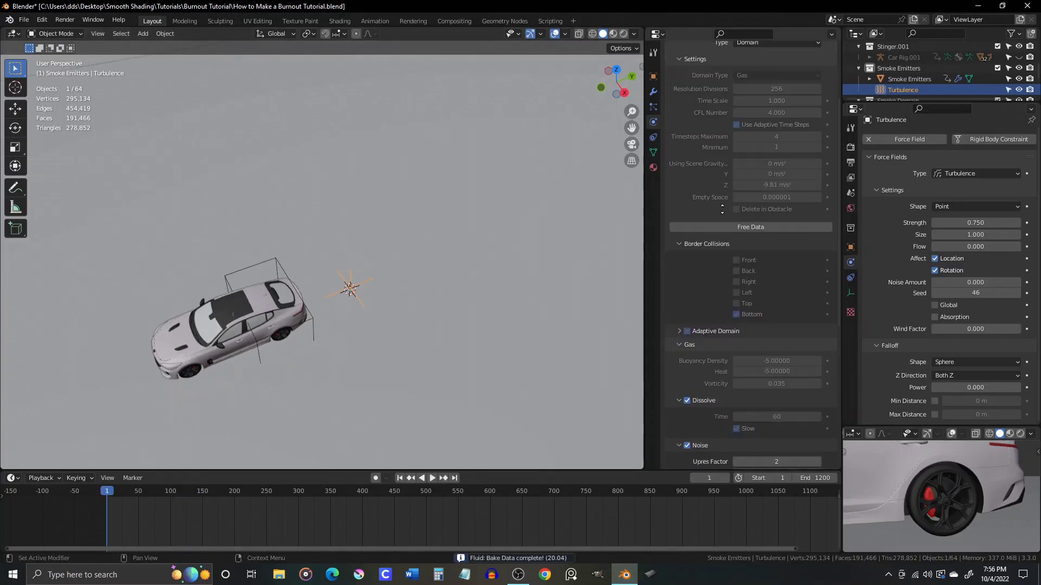
- Bake noise for the 256-resolution simulation and play it back to about frame 146
middle_drag(542, 271, 688, 398)
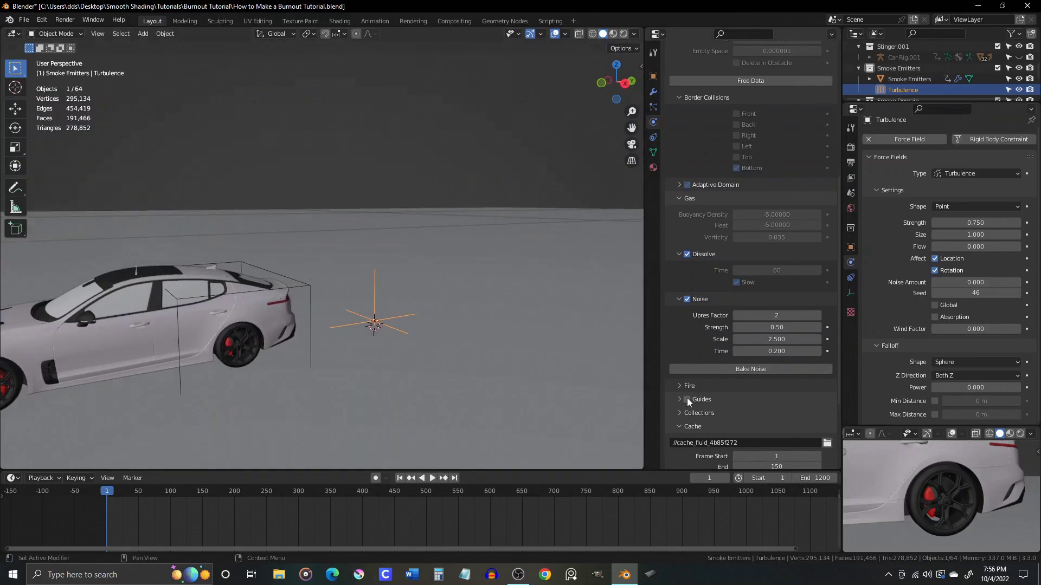
click(746, 368)
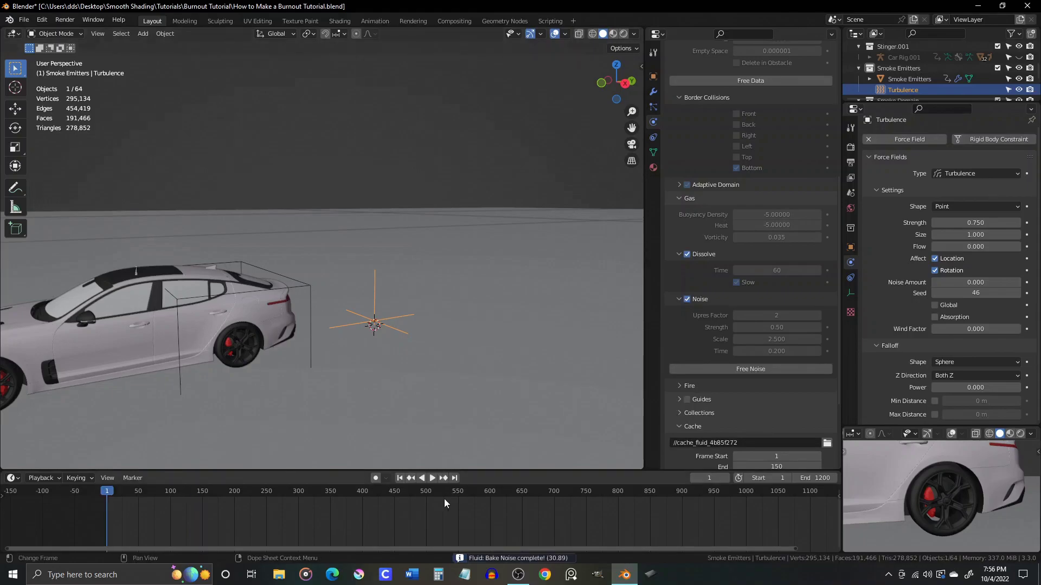
click(432, 477)
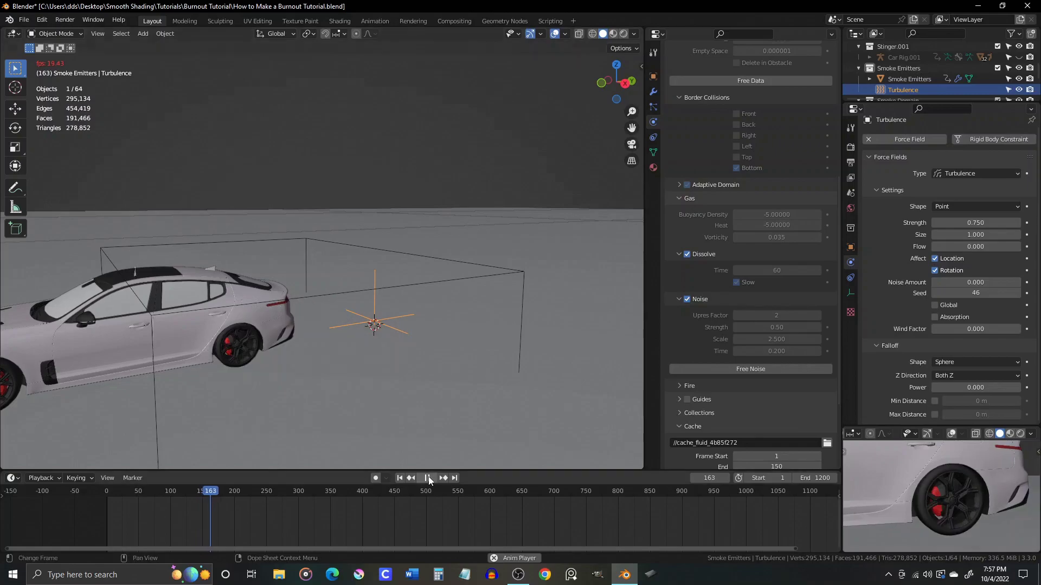
drag(216, 491, 199, 492)
key(space)
- Inspect the smoking rear wheel up close, previewing it in Rendered then Solid shading
middle_drag(304, 316, 301, 355)
scroll(307, 359, down, 4)
key(Right)
key(Right)
key(Right)
key(Right)
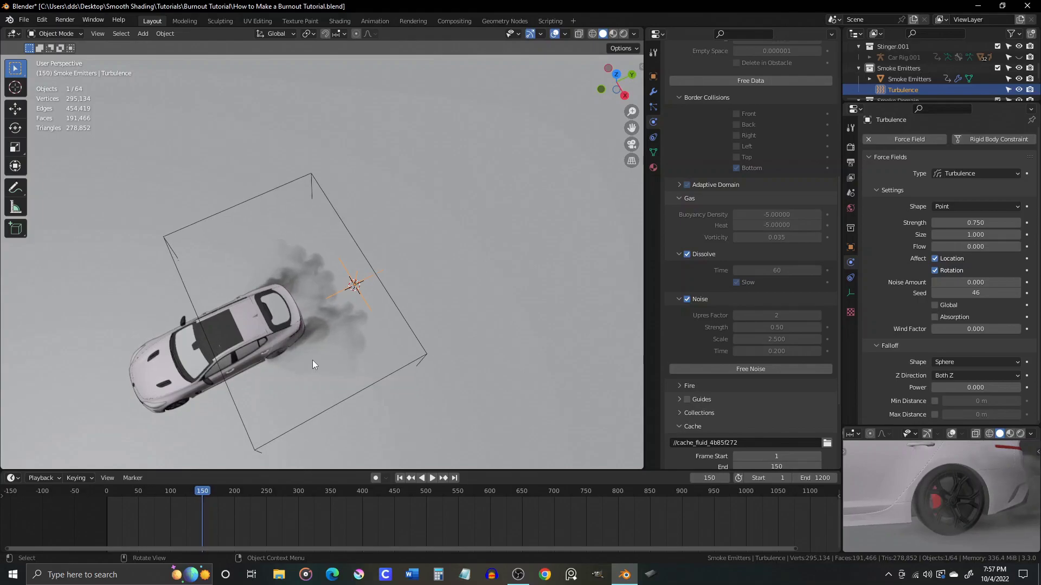
scroll(313, 360, up, 3)
middle_drag(353, 318, 834, 483)
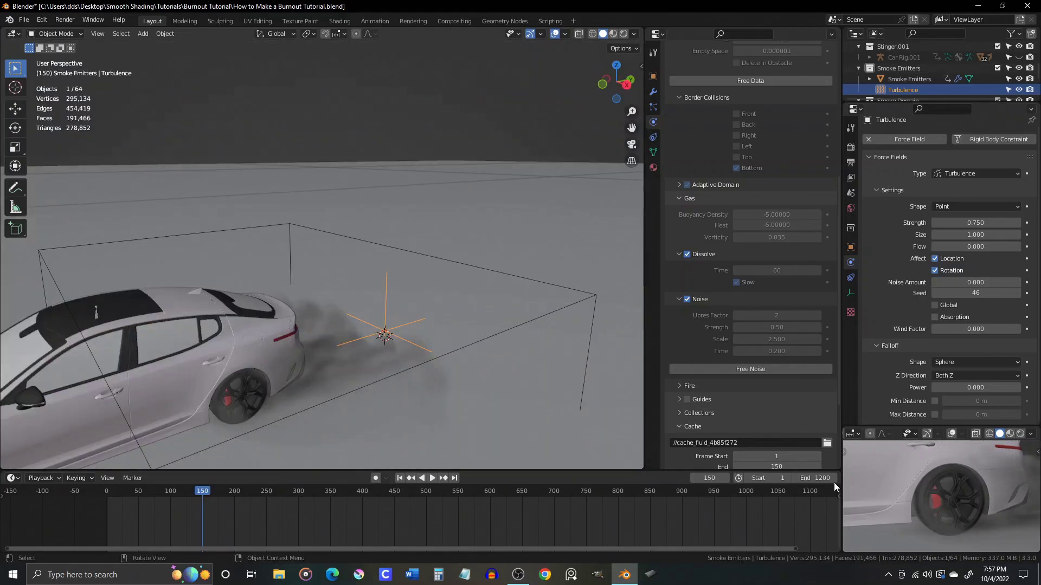
click(1020, 434)
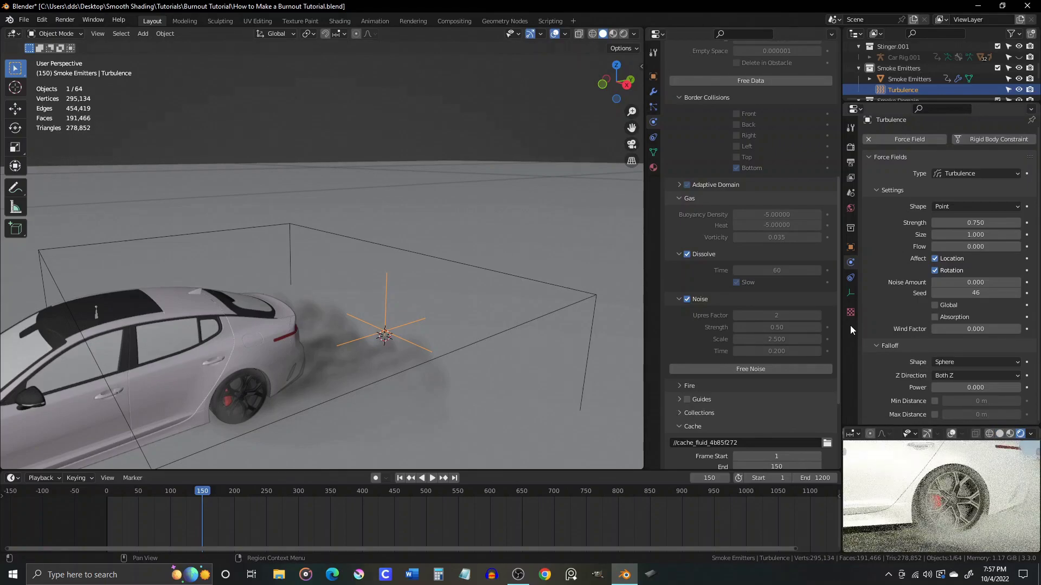
click(1001, 434)
- Rewind to frame 1 and free the smoke domain's baked data
key(shift+Left)
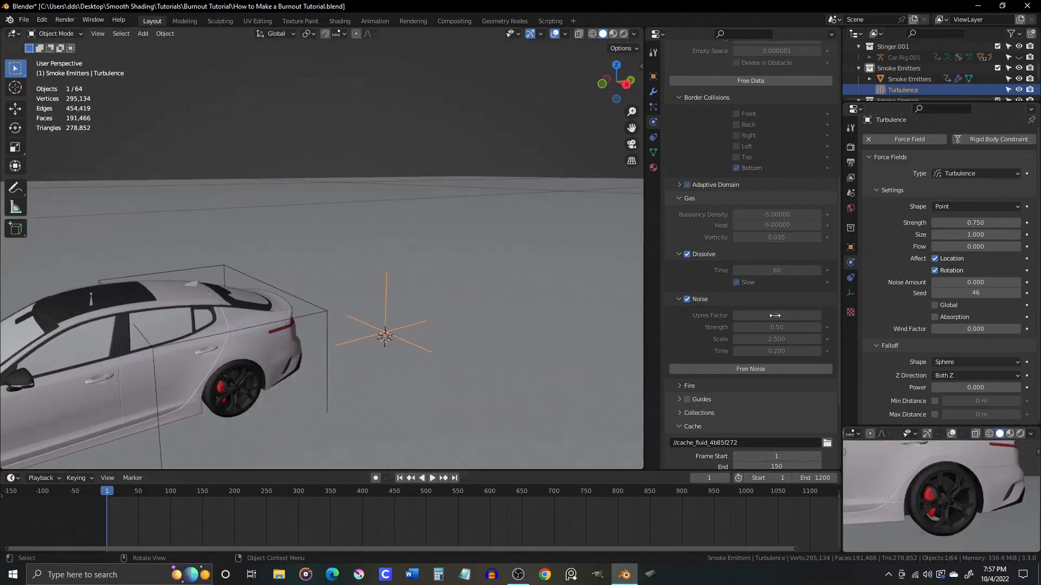
click(760, 372)
scroll(749, 253, up, 8)
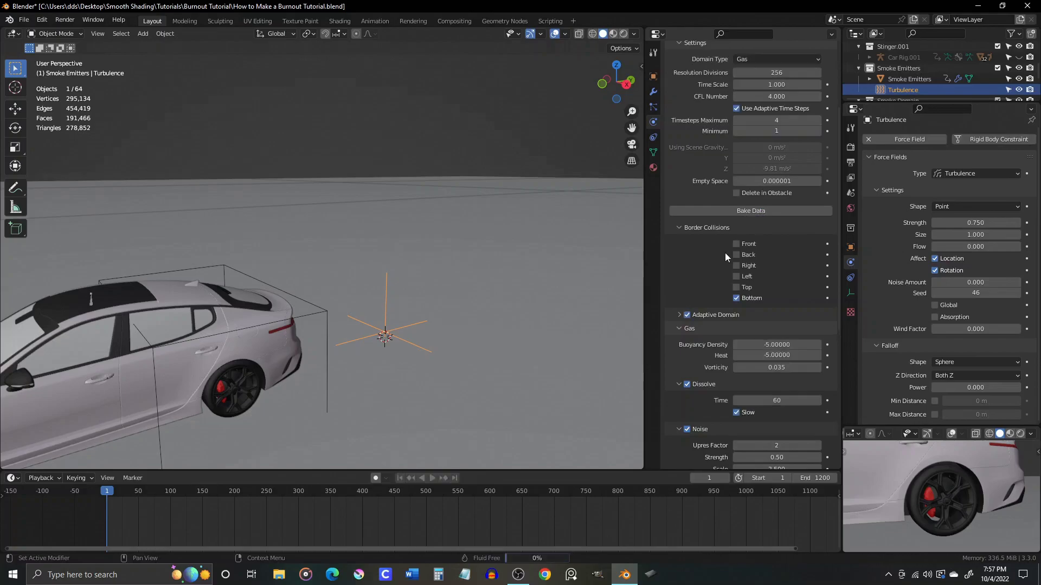
scroll(749, 301, down, 8)
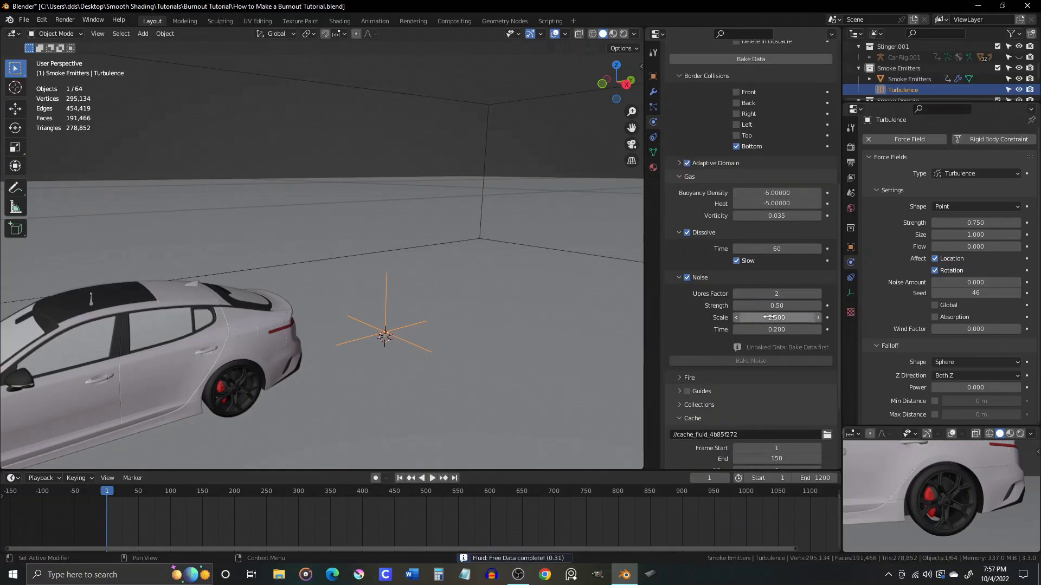
scroll(703, 295, down, 4)
- Set the smoke cache End frame to 1200, then switch to the Compositing workspace
double_click(761, 351)
key(Return)
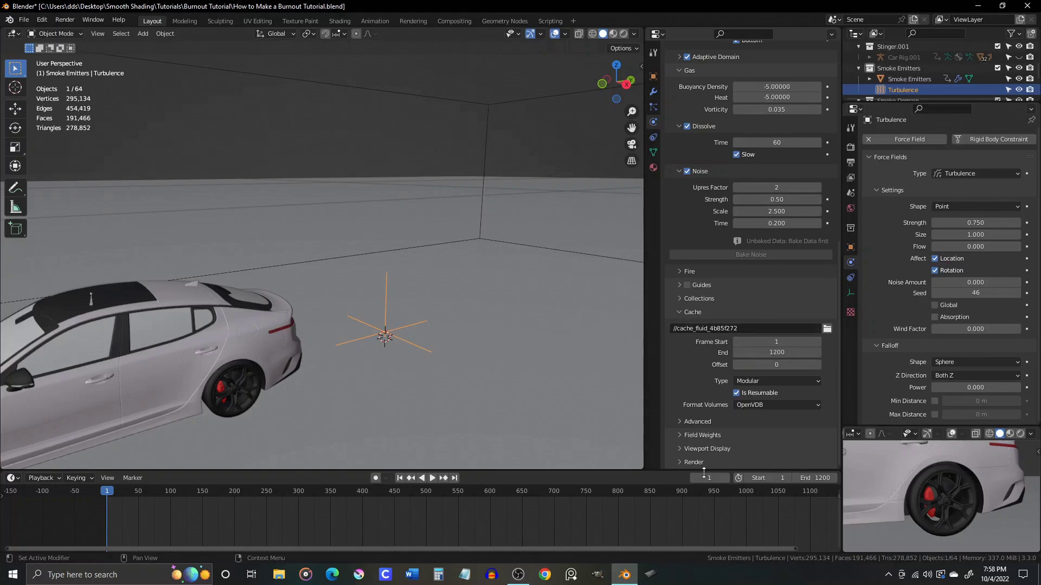
scroll(629, 502, down, 3)
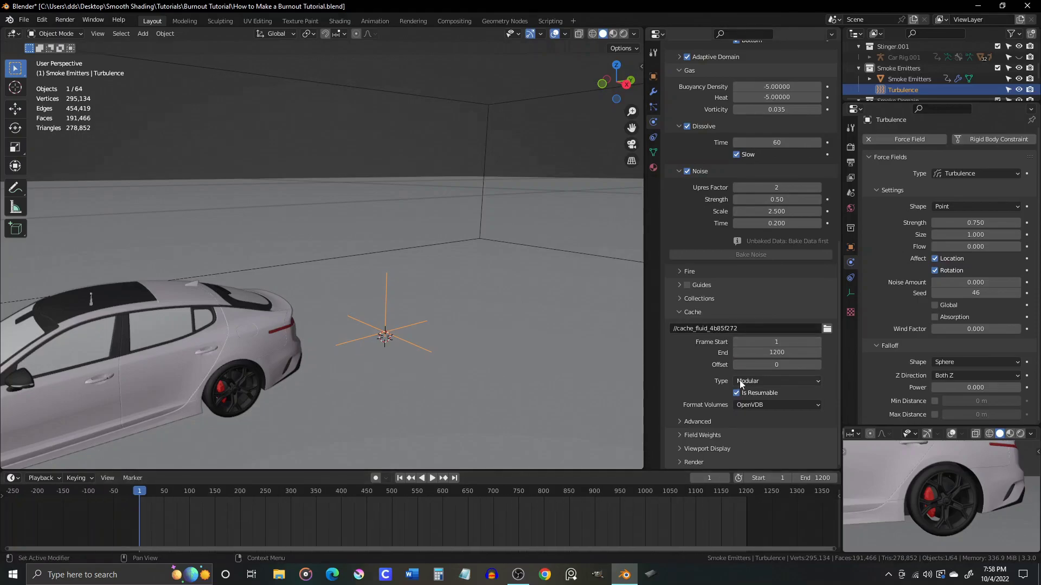
scroll(741, 384, up, 10)
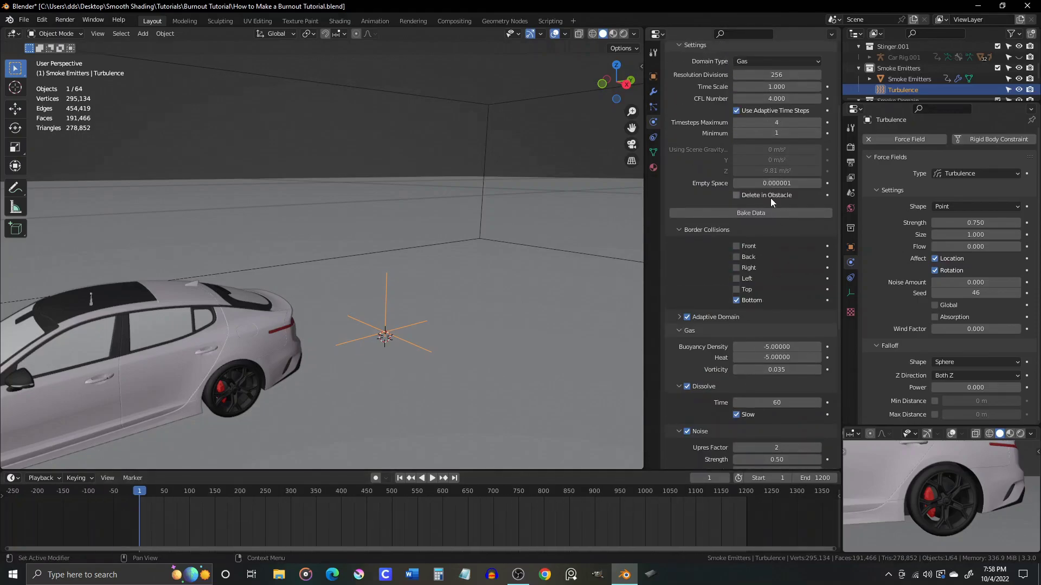
scroll(756, 288, down, 6)
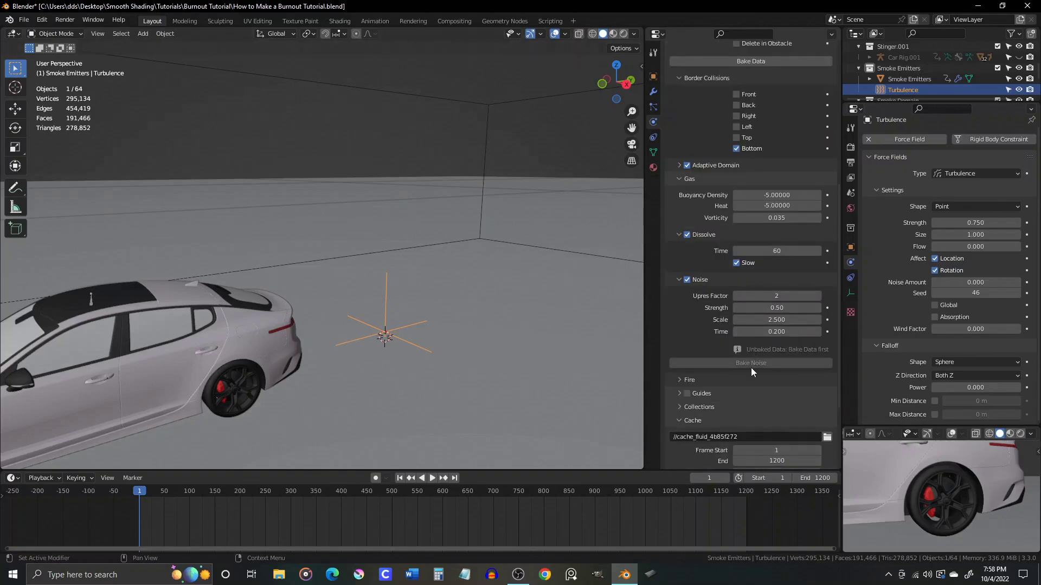
scroll(716, 394, up, 10)
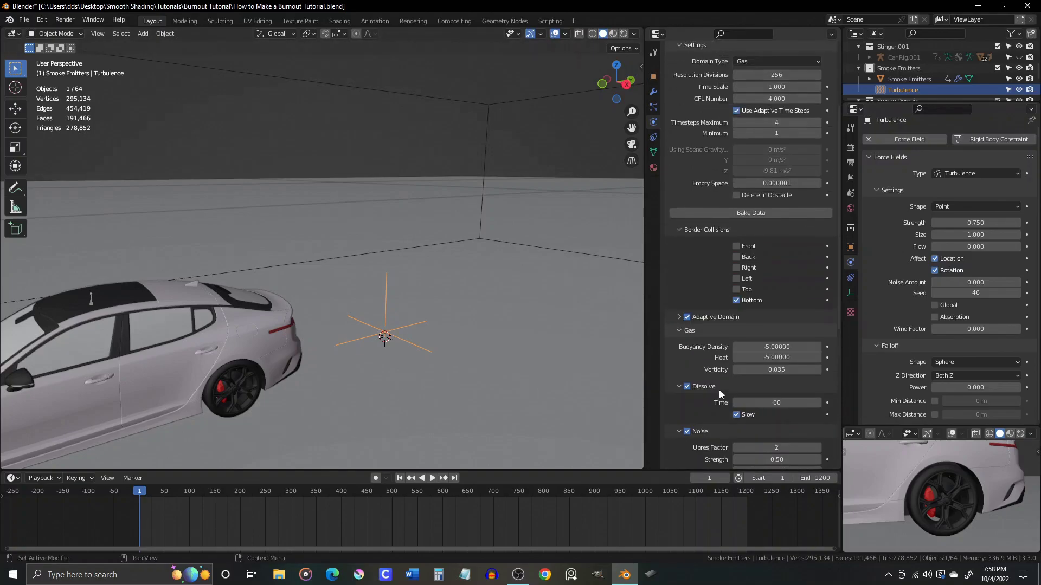
click(453, 21)
- Check the View Layer passes and pan across the Render Layers-to-Lens Distortion chain
scroll(392, 262, up, 2)
middle_drag(391, 262, 477, 239)
scroll(477, 239, up, 1)
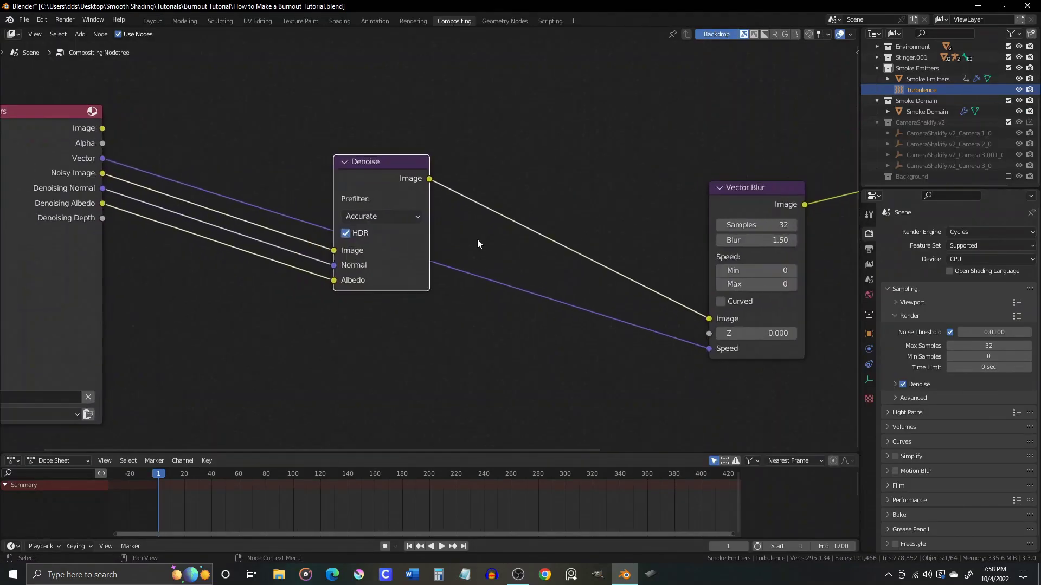
click(869, 266)
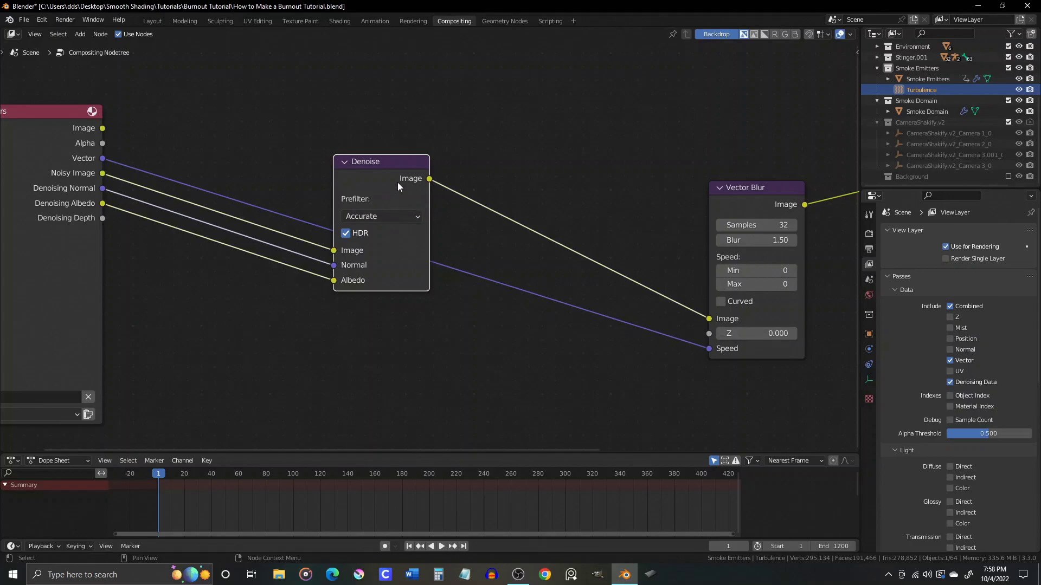
middle_drag(666, 291, 414, 302)
scroll(413, 209, down, 2)
middle_drag(413, 208, 470, 209)
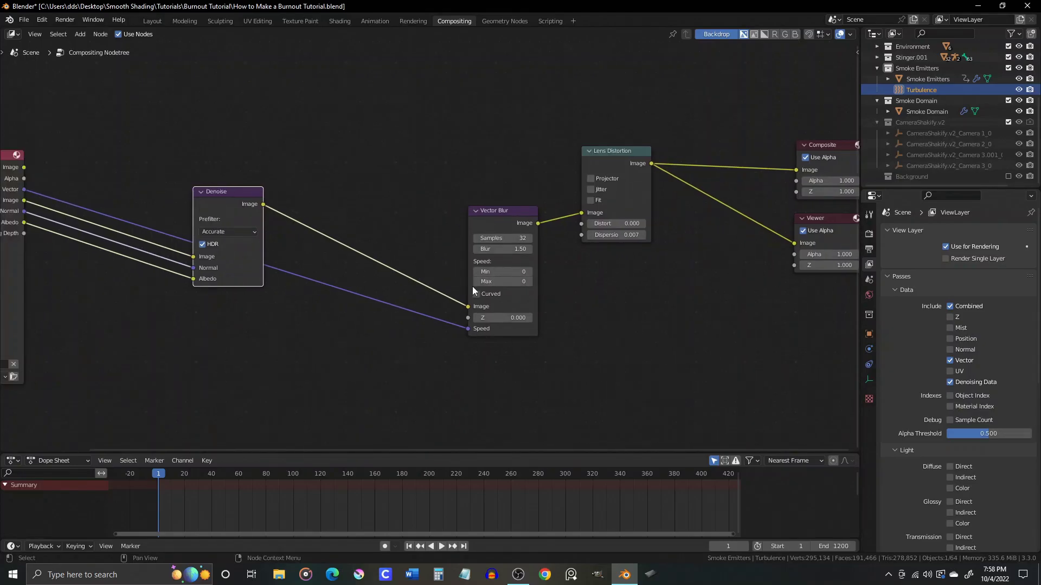
- Save the burnout tutorial file from the Layout workspace
click(152, 21)
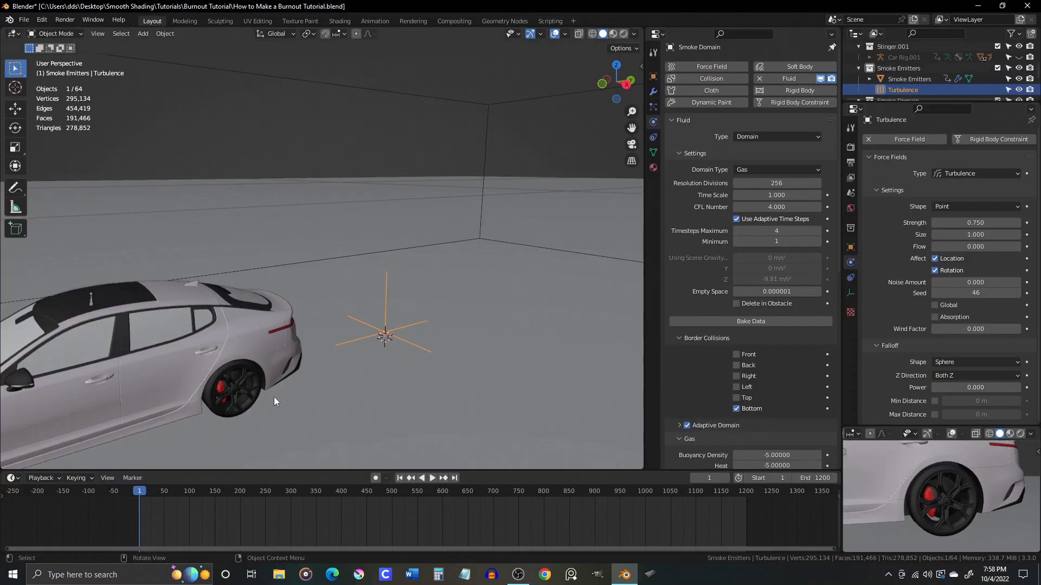
click(24, 19)
click(52, 90)
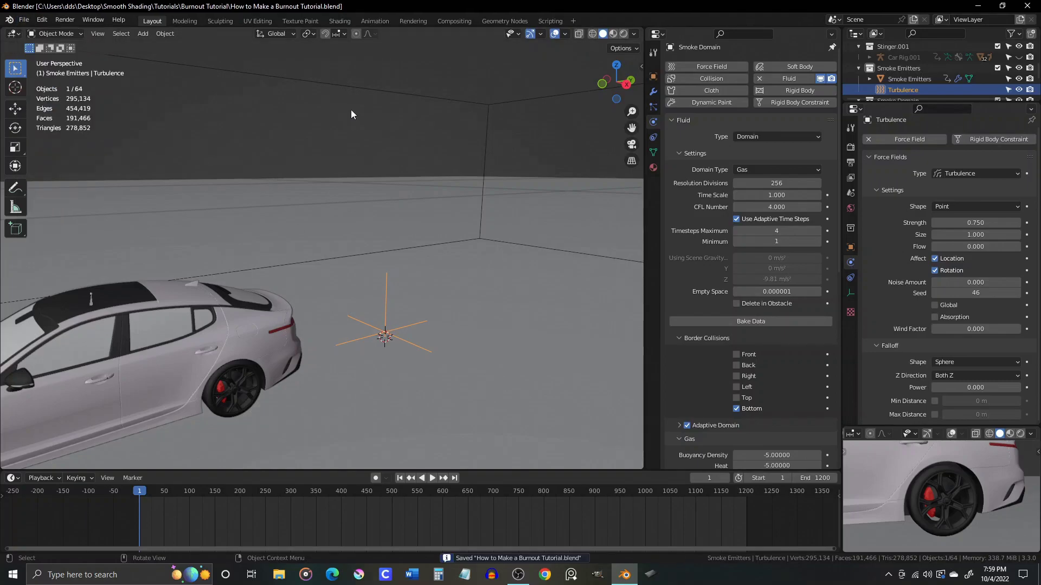
- Back in Compositing, frame the Vector Blur, Lens Distortion, Composite and Viewer nodes
click(456, 23)
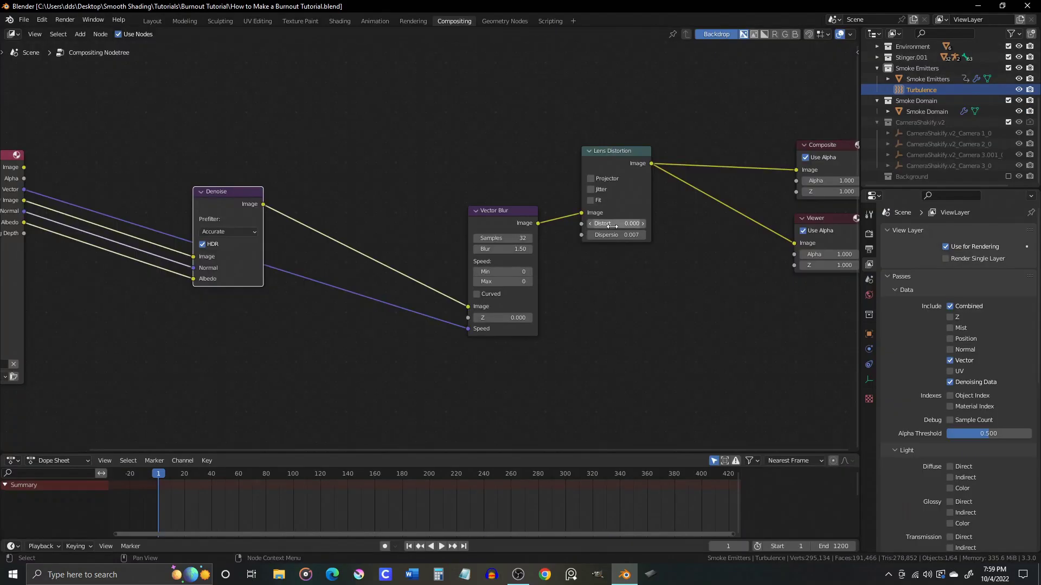
scroll(632, 190, up, 4)
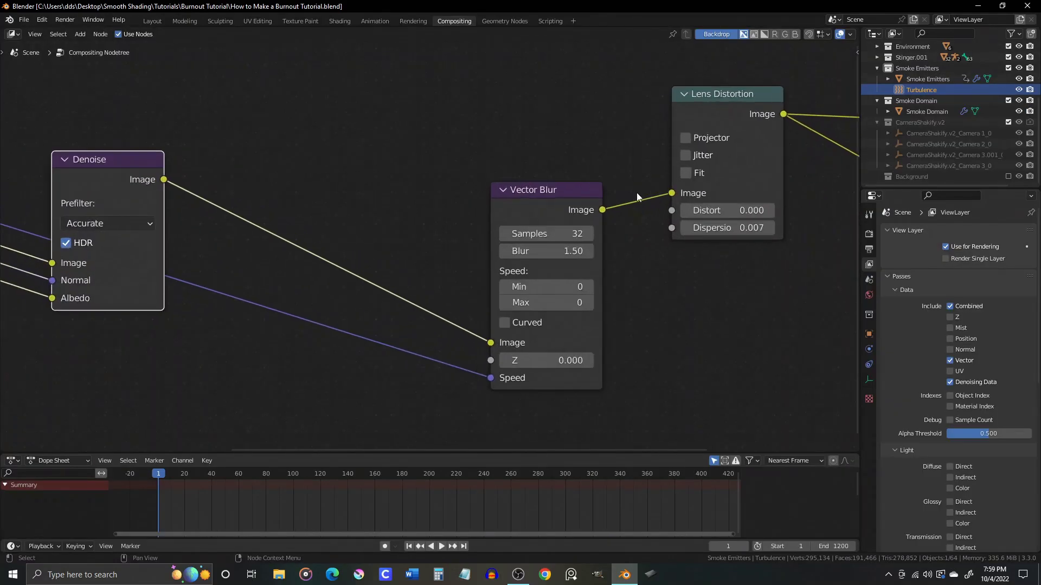
middle_drag(495, 237, 460, 237)
scroll(460, 237, up, 2)
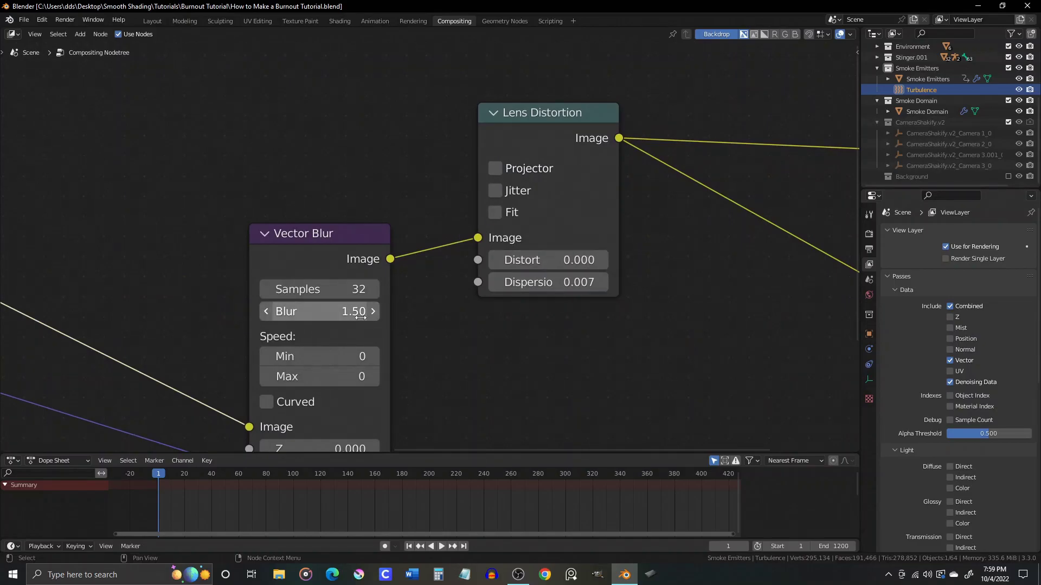
scroll(349, 313, down, 1)
middle_drag(350, 313, 351, 267)
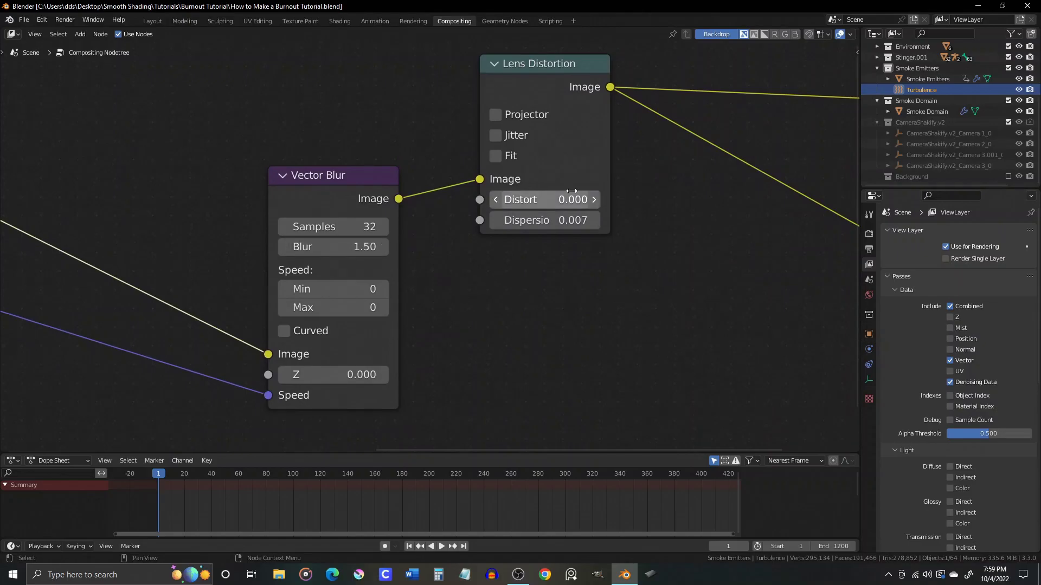
middle_drag(612, 225, 498, 251)
scroll(341, 256, down, 2)
scroll(479, 248, down, 2)
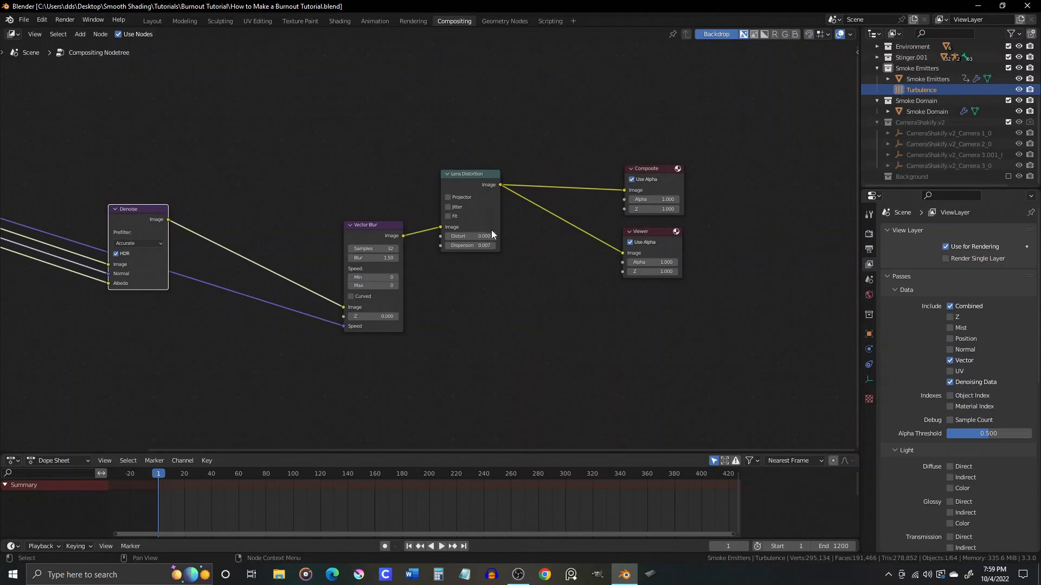
- Return to Layout and scroll through the Smoke Domain's fluid settings
click(152, 21)
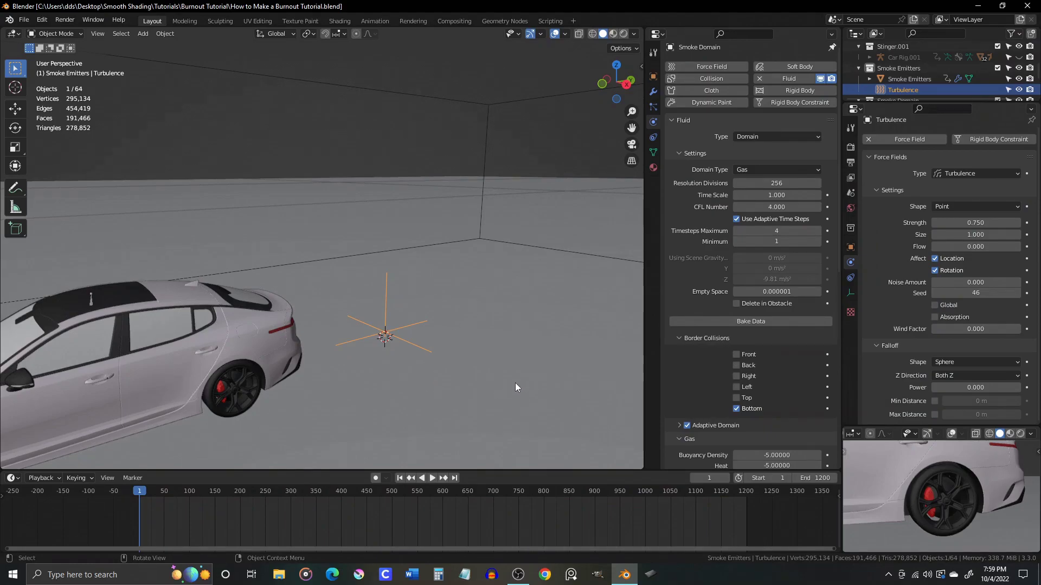
scroll(710, 304, down, 6)
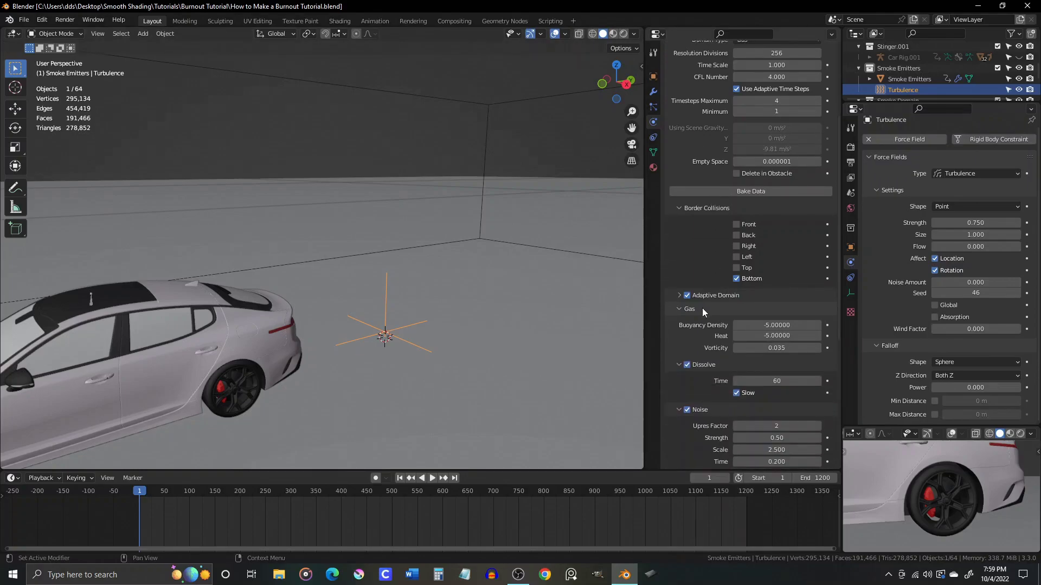
scroll(701, 308, up, 1)
scroll(701, 308, down, 1)
scroll(702, 308, down, 1)
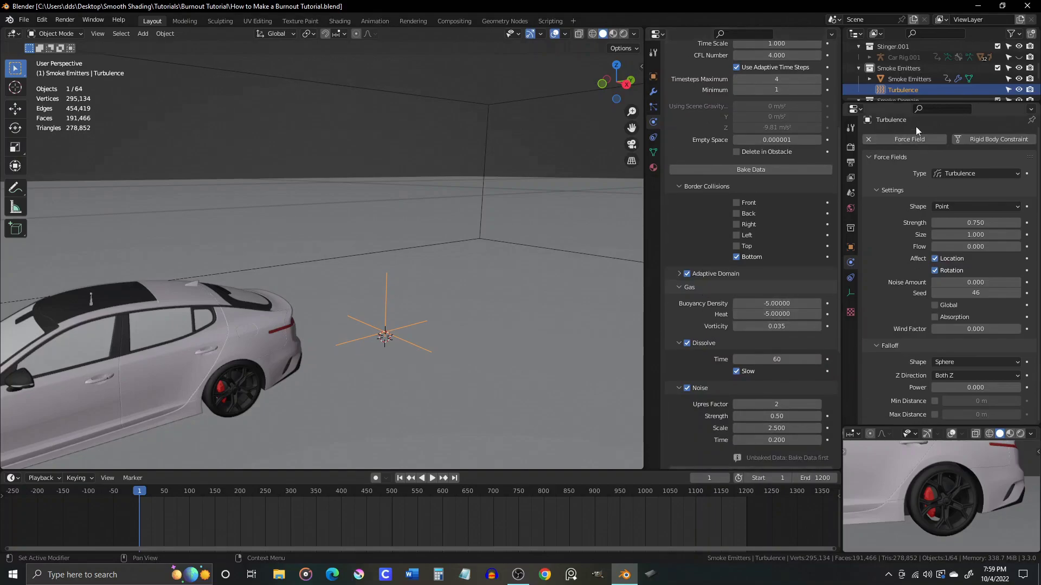
- Select Smoke Emitters and review its fluid Flow settings panels
click(909, 79)
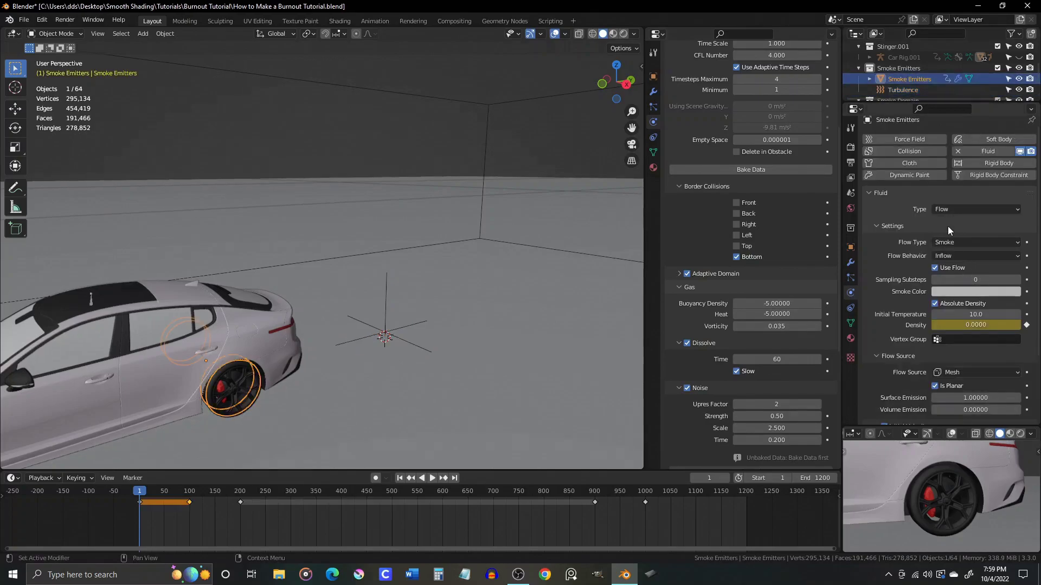
scroll(916, 401, down, 4)
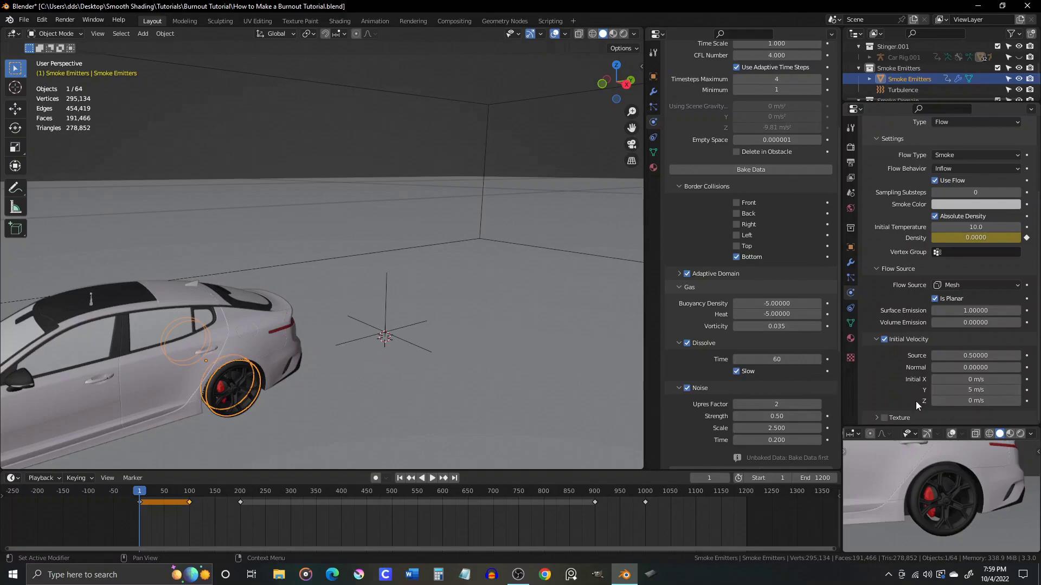
scroll(915, 402, up, 4)
scroll(716, 282, up, 6)
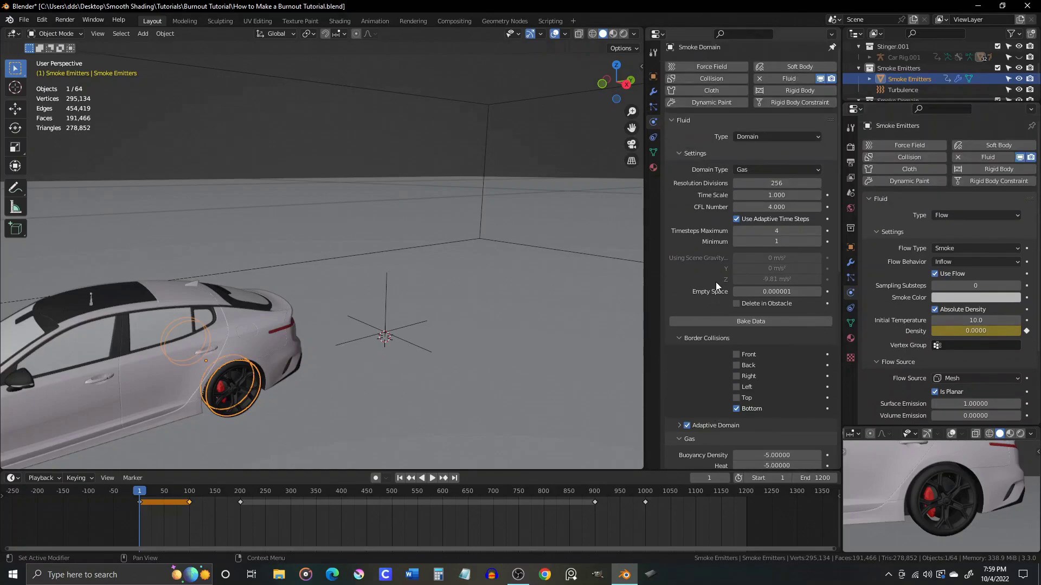
scroll(716, 271, down, 9)
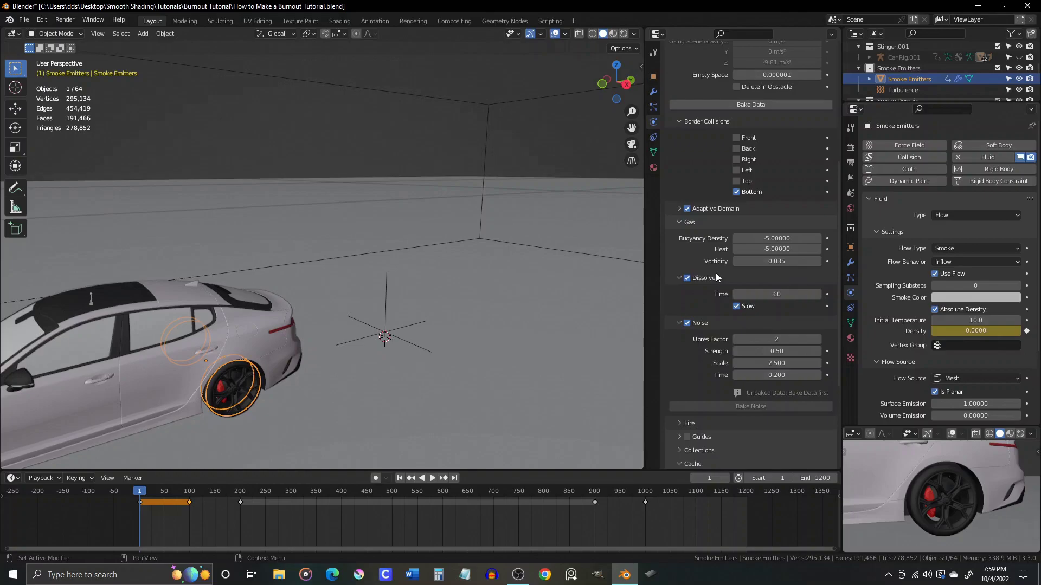
scroll(716, 273, up, 8)
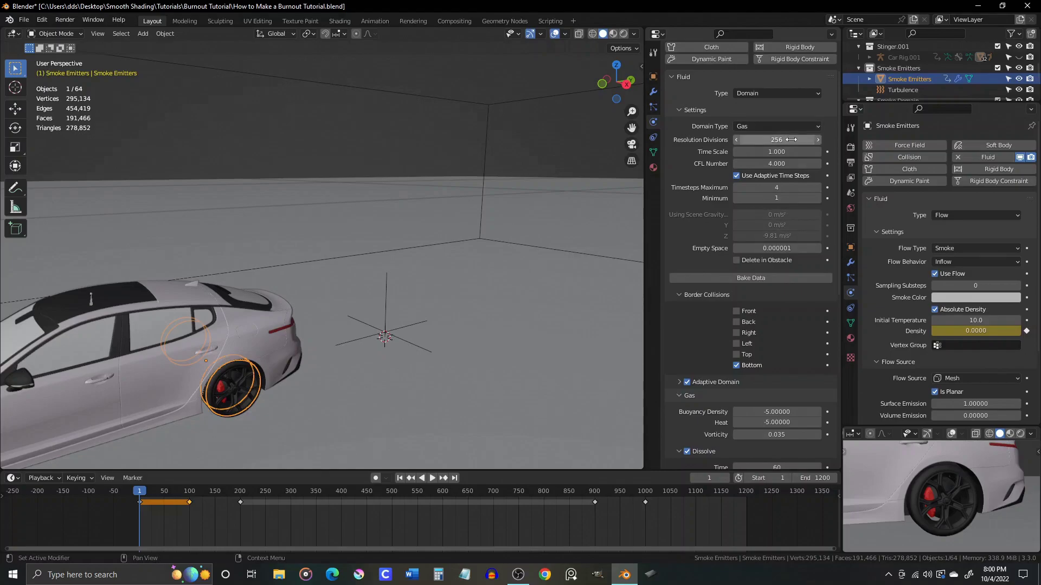
scroll(782, 275, down, 2)
scroll(782, 276, down, 12)
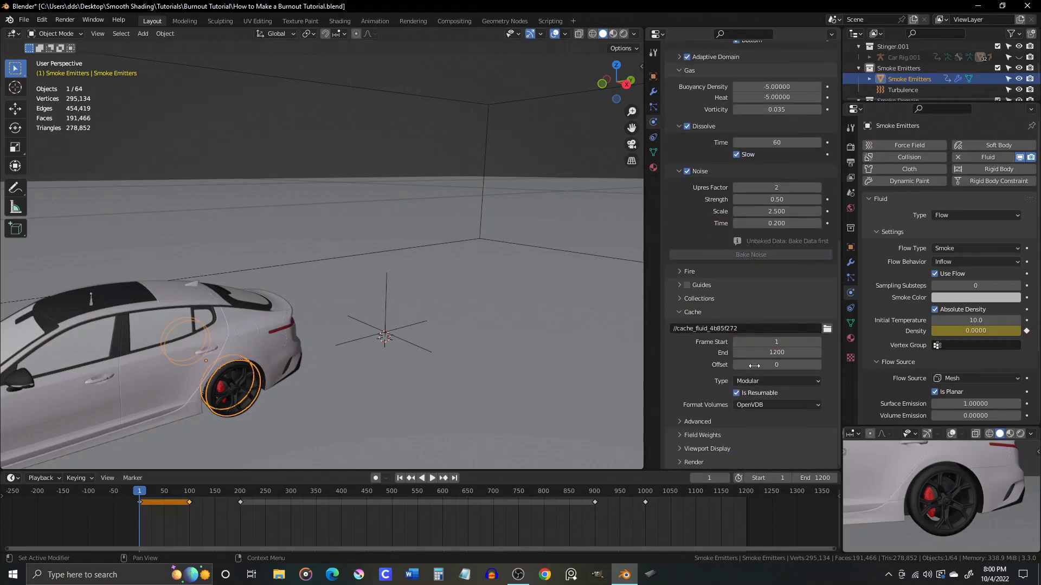